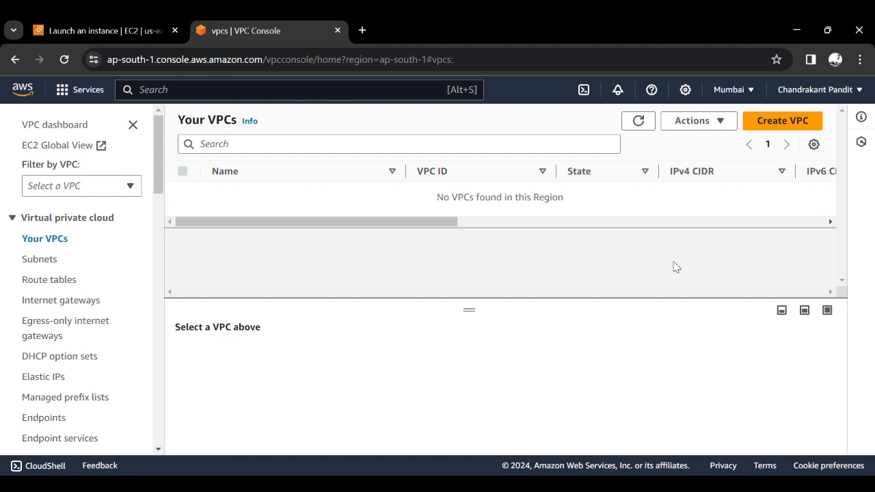
# - Start creating a new VPC as a VPC-only resource and enter VPC-1 as its name tag
pyautogui.click(793, 121)
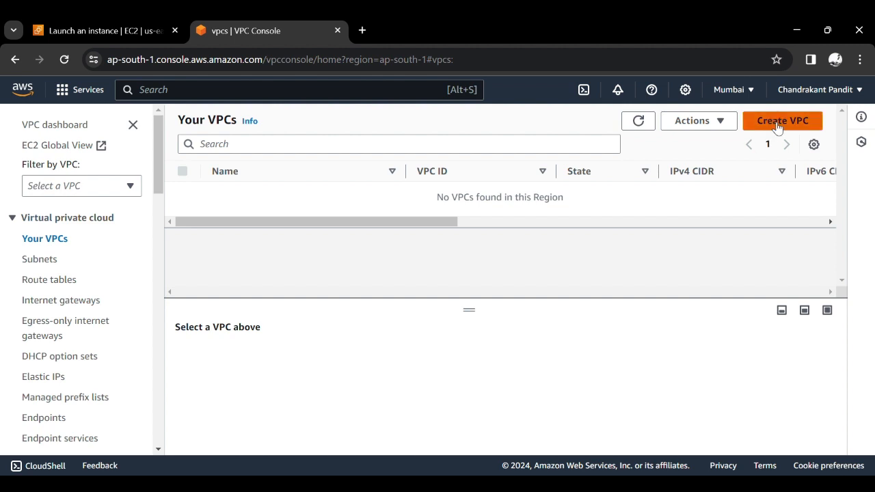
pyautogui.scroll(-1, 363, 326)
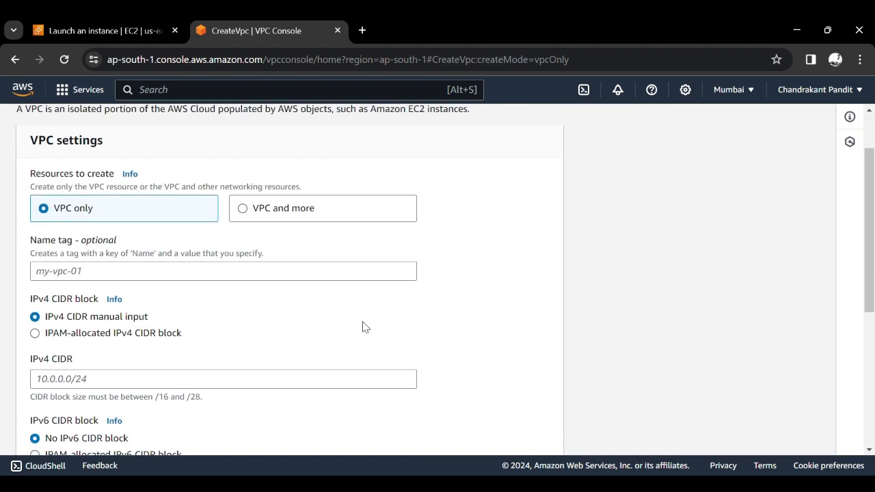
pyautogui.click(187, 274)
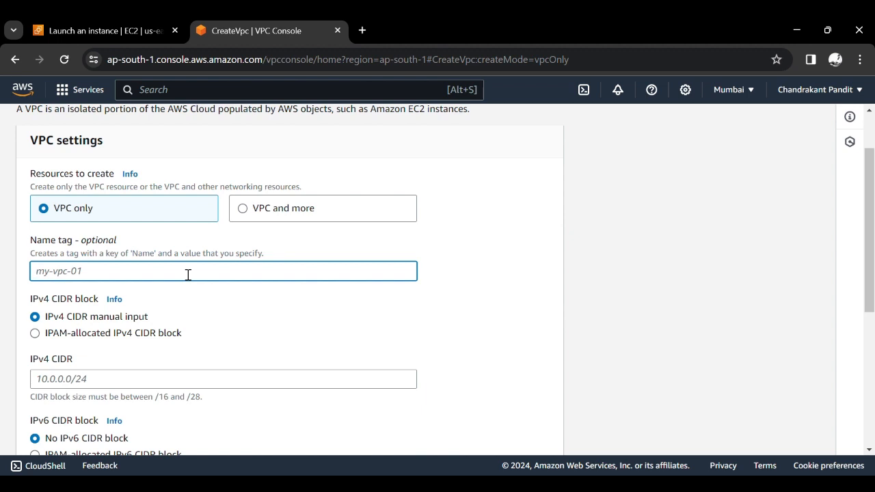
pyautogui.write('VPC-1')
# - Set the IPv4 CIDR block of VPC-1 to 12.0.0.0/16
pyautogui.scroll(-1, 188, 274)
pyautogui.scroll(-1, 188, 274)
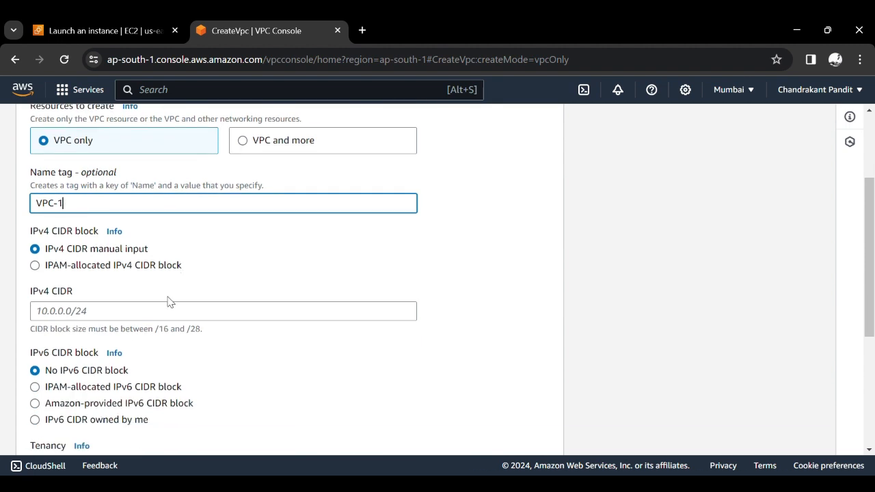
pyautogui.scroll(-1, 170, 302)
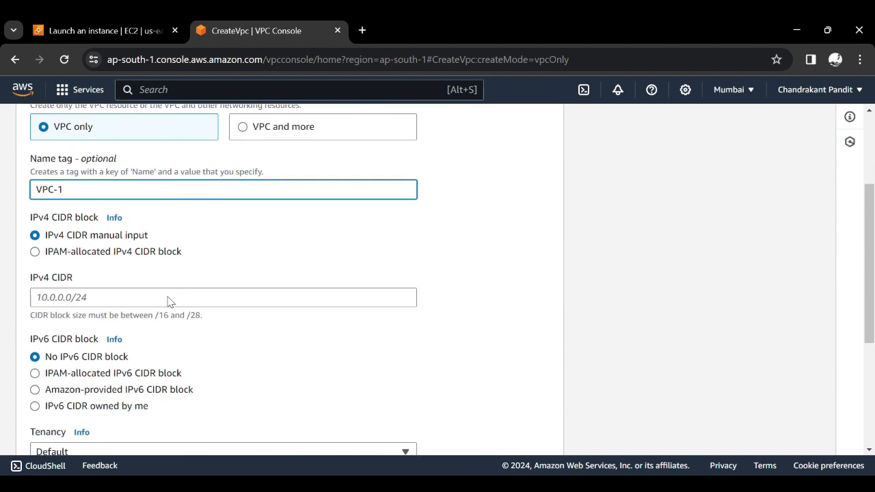
pyautogui.click(174, 302)
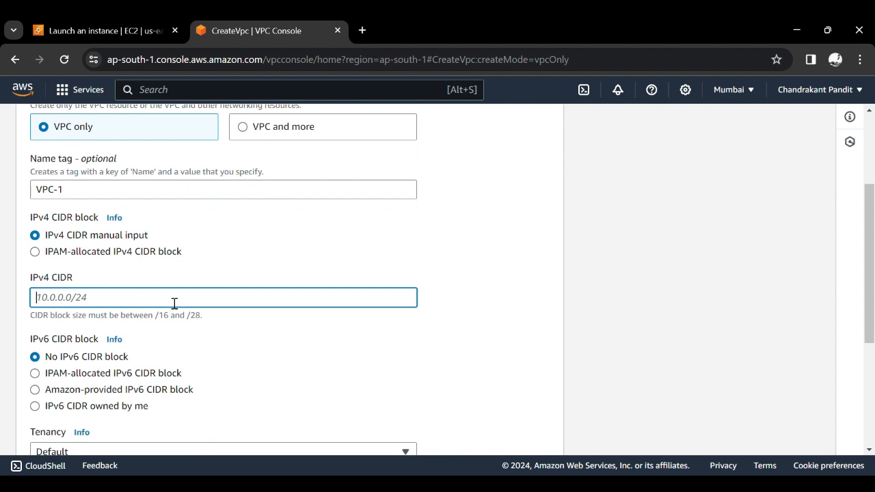
pyautogui.write('12.0.0.0/16')
pyautogui.click(446, 331)
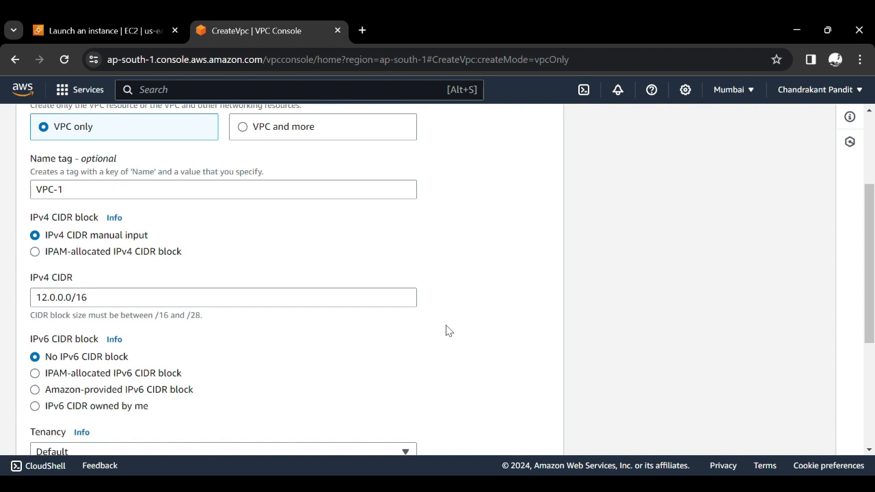
# - Review the remaining settings and create VPC-1 with no IPv6 CIDR block and default tenancy
pyautogui.scroll(-1, 446, 331)
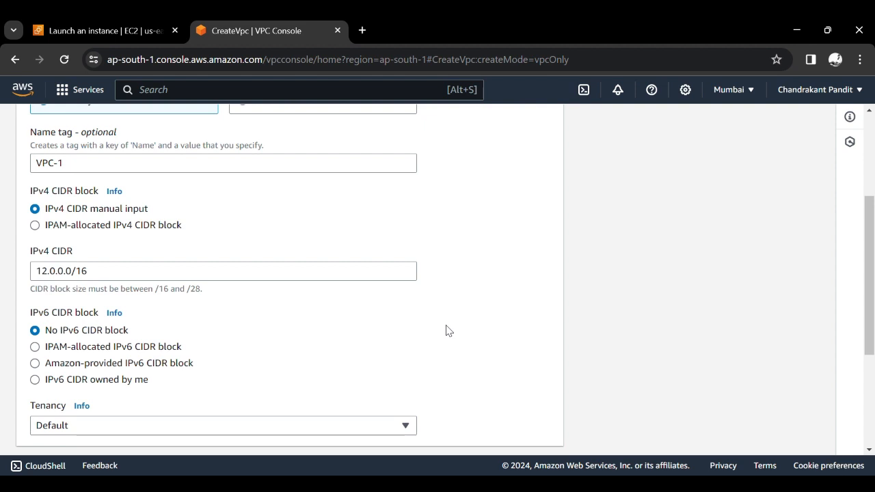
pyautogui.scroll(-3, 448, 330)
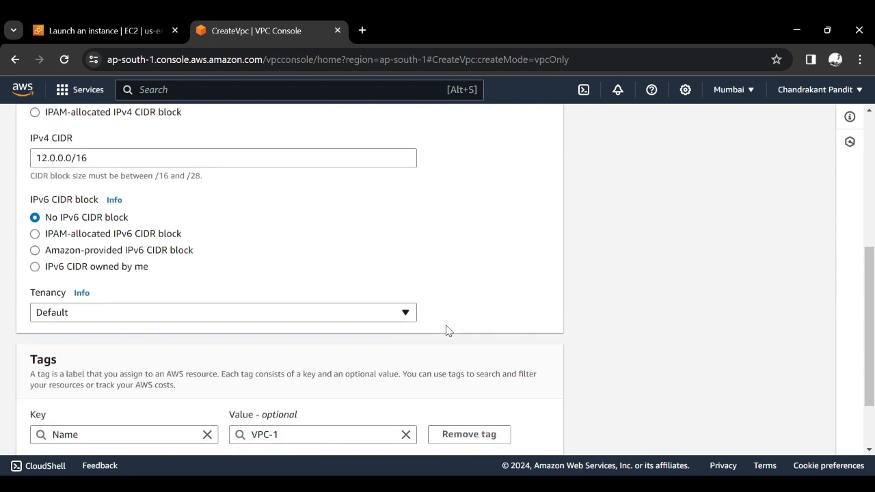
pyautogui.scroll(-1, 448, 330)
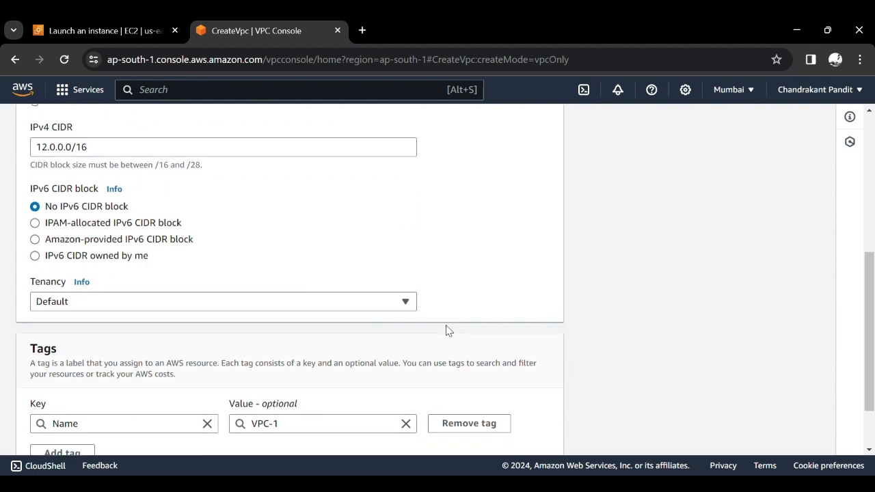
pyautogui.scroll(-2, 447, 331)
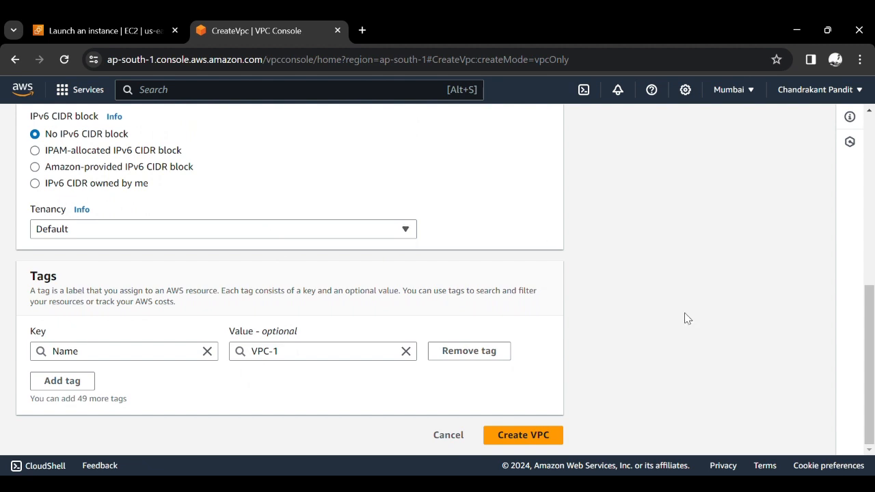
pyautogui.scroll(2, 686, 317)
pyautogui.scroll(-2, 686, 317)
pyautogui.click(543, 440)
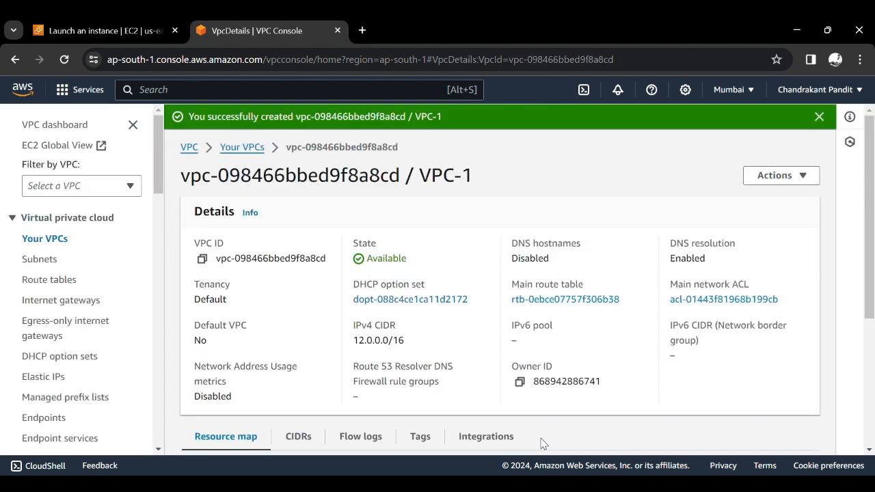
# - Check the IPv4 CIDR in the details of the new VPC-1 and dismiss the creation notice
pyautogui.tripleClick(388, 347)
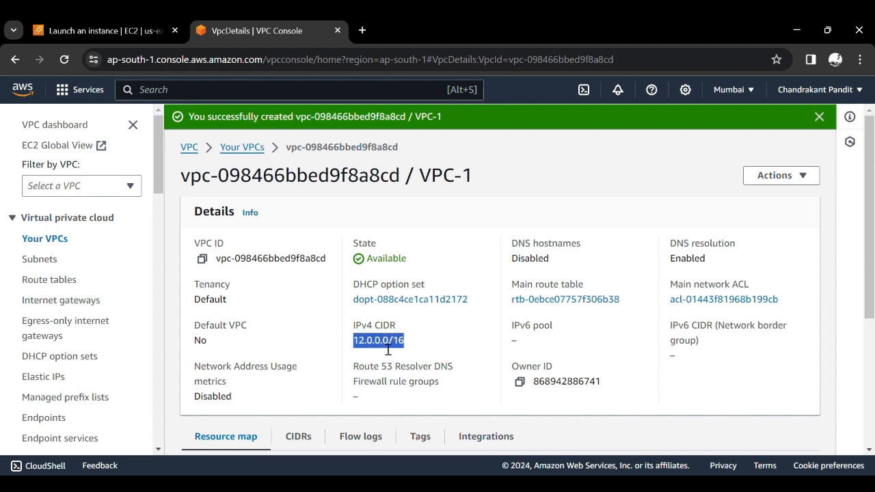
pyautogui.click(422, 354)
pyautogui.scroll(-1, 422, 354)
pyautogui.scroll(1, 422, 354)
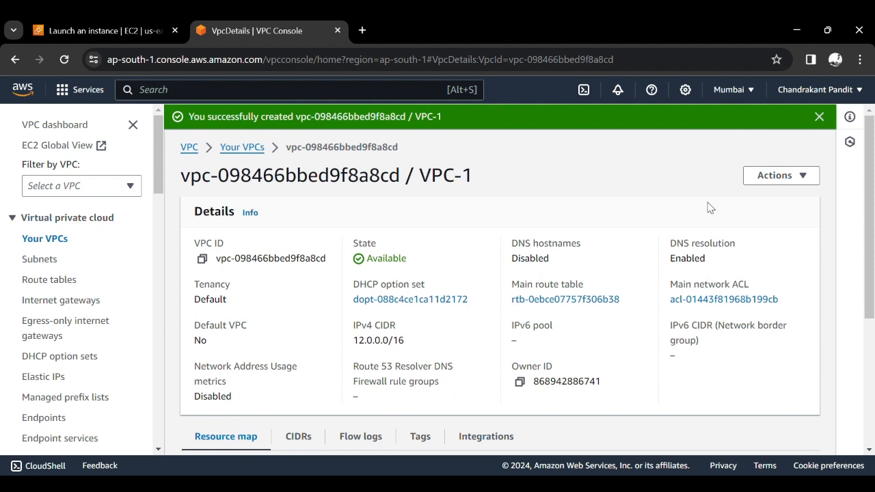
pyautogui.click(819, 118)
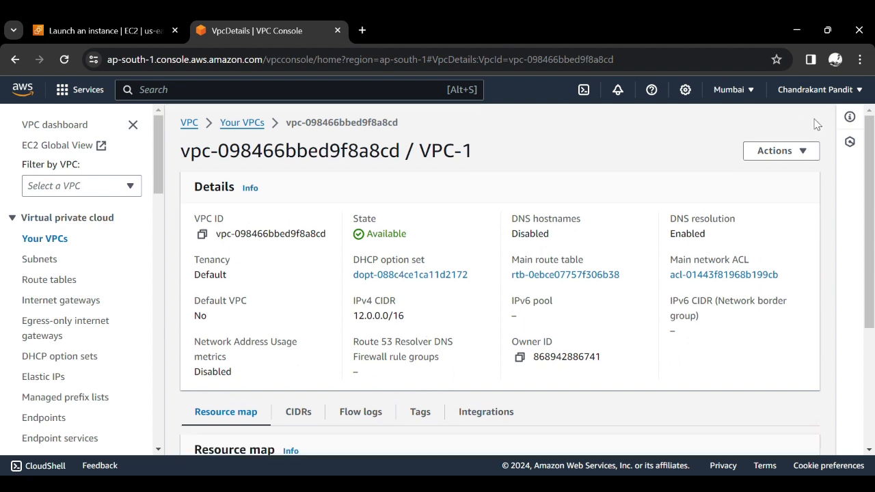
# - Start creating a second VPC as a VPC-only resource and enter VPC-2 as its name tag
pyautogui.click(191, 125)
pyautogui.click(226, 123)
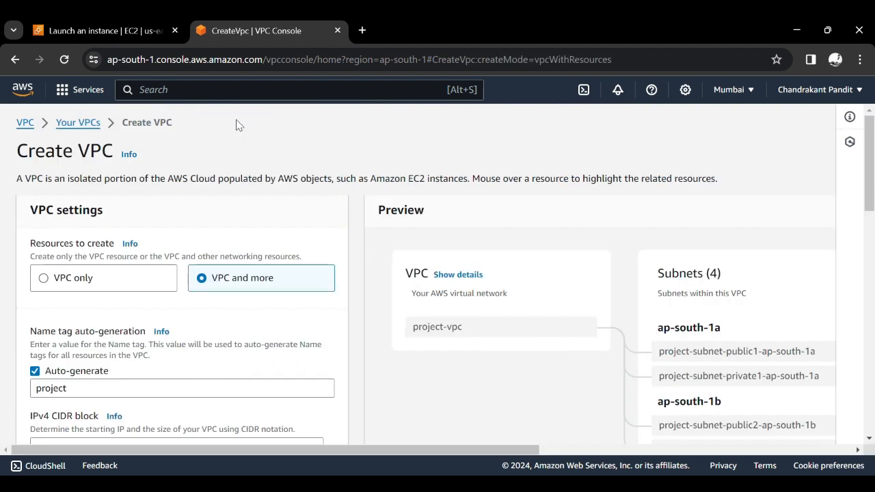
pyautogui.click(137, 287)
pyautogui.scroll(-1, 135, 287)
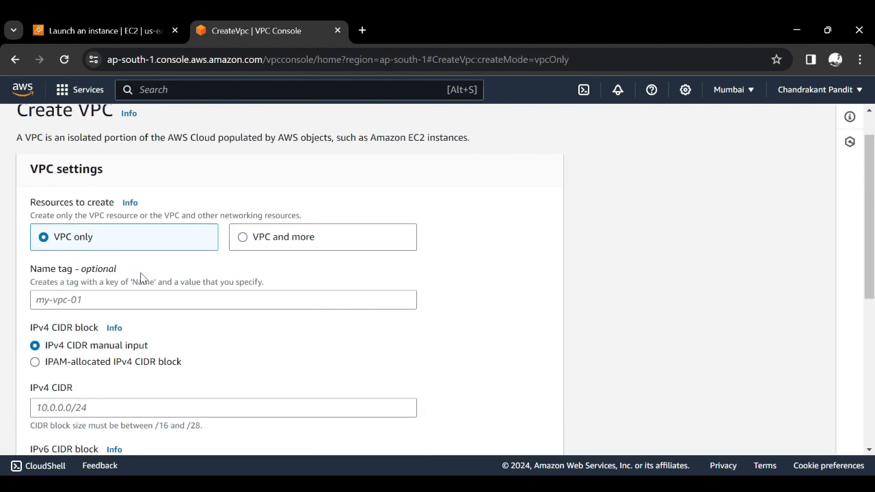
pyautogui.click(144, 275)
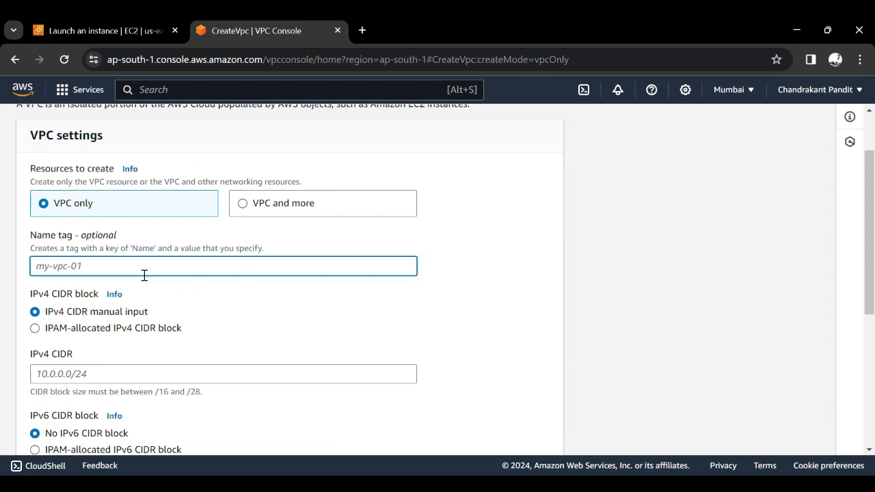
pyautogui.write('VPC-2')
# - Set the IPv4 CIDR block of VPC-2 to 13.0.0.0/16
pyautogui.scroll(-1, 144, 275)
pyautogui.click(127, 303)
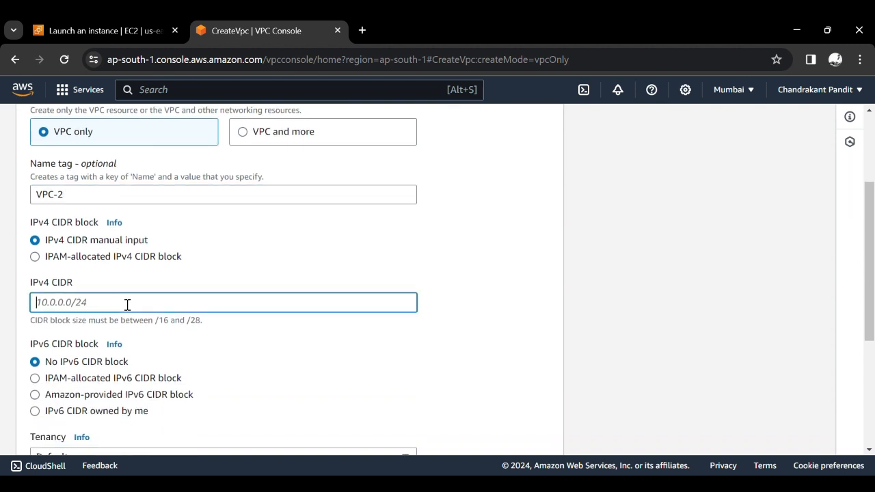
pyautogui.write('13.0.0.0/16')
pyautogui.click(486, 330)
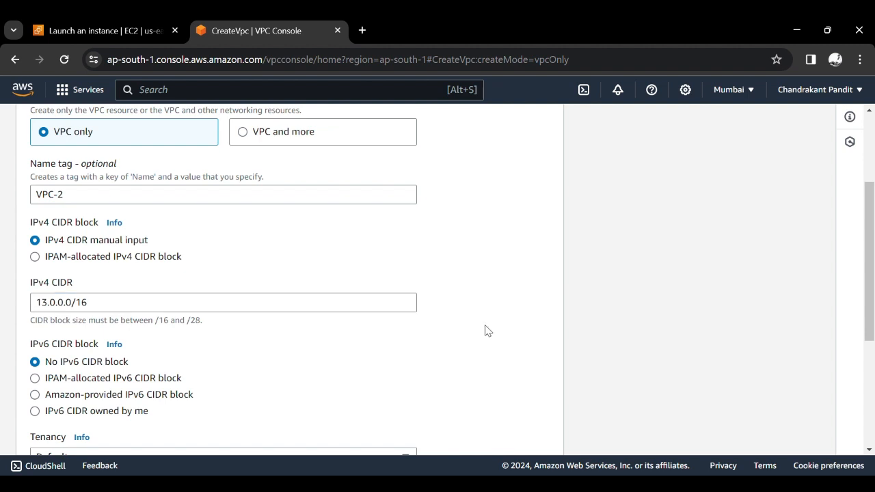
# - Create VPC-2 with no IPv6 CIDR block and default tenancy
pyautogui.scroll(-2, 487, 331)
pyautogui.scroll(-2, 486, 330)
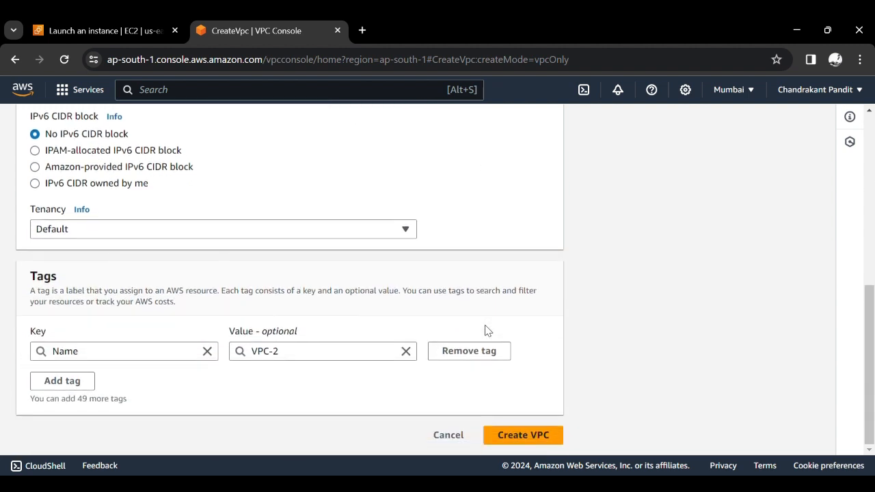
pyautogui.click(523, 435)
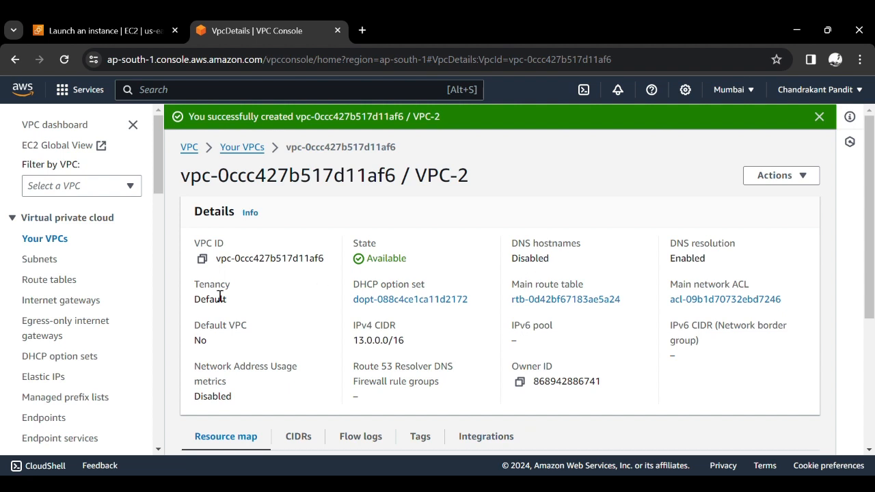
# - Create a new internet gateway with the name tag IG-VPC1
pyautogui.click(94, 304)
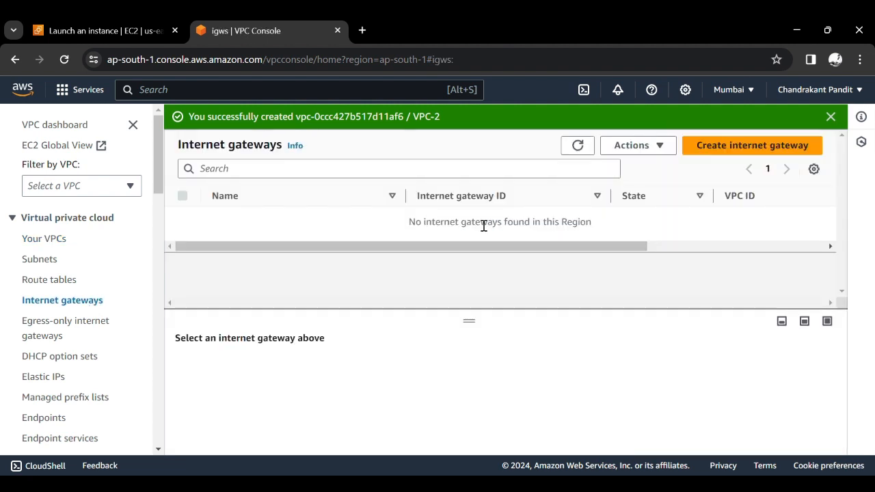
pyautogui.tripleClick(483, 225)
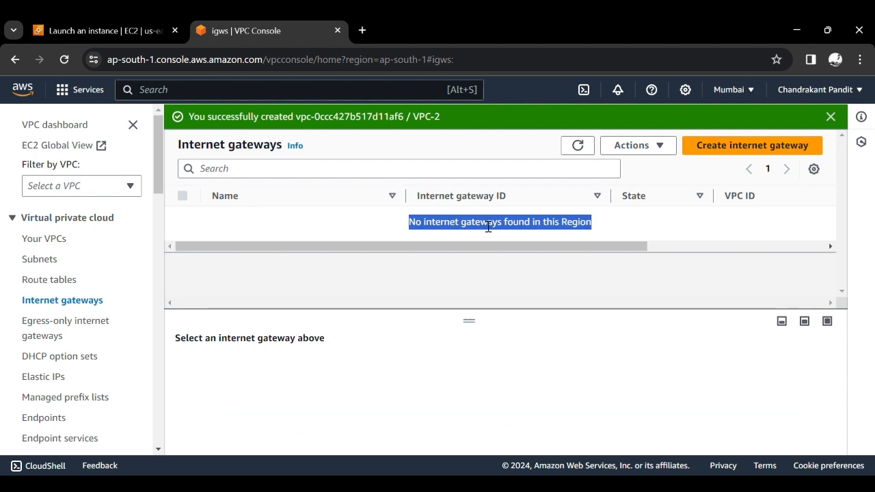
pyautogui.click(490, 227)
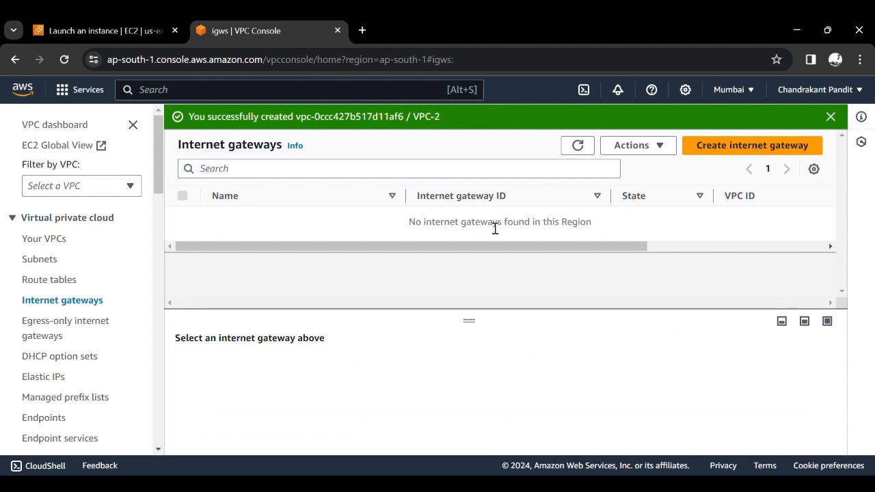
pyautogui.click(725, 156)
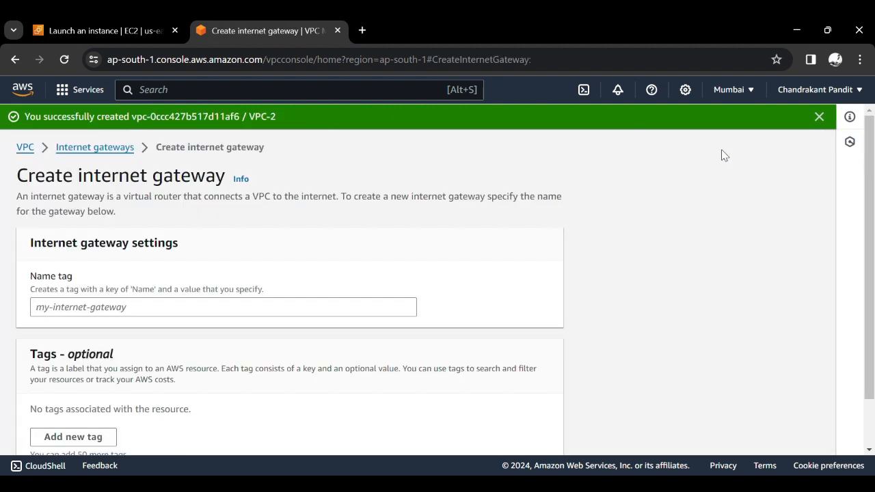
pyautogui.click(237, 307)
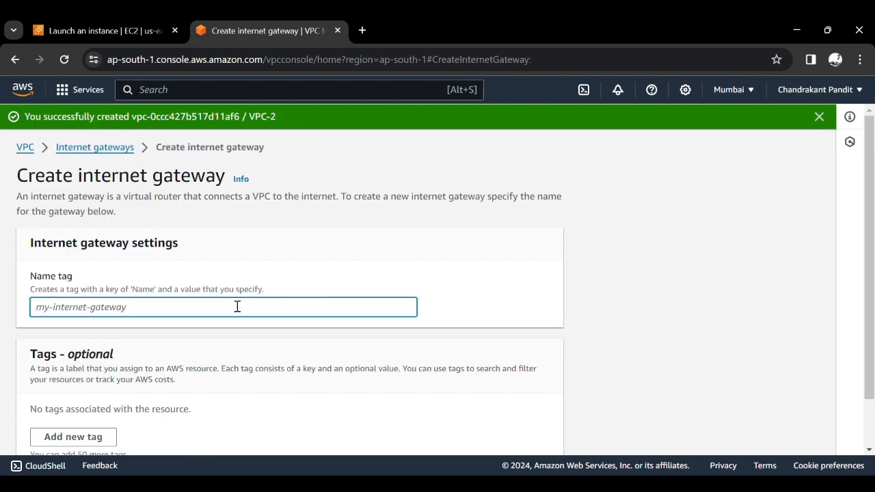
pyautogui.write('IG')
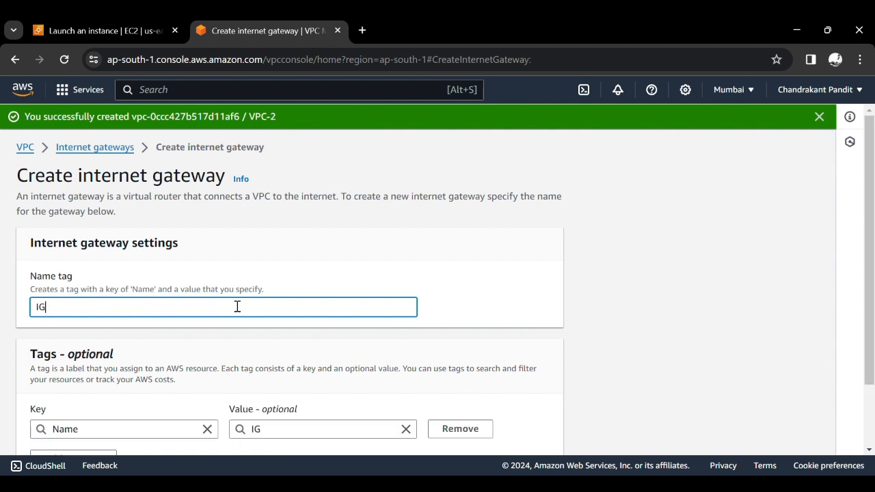
pyautogui.write('-VPC1')
pyautogui.scroll(-2, 237, 306)
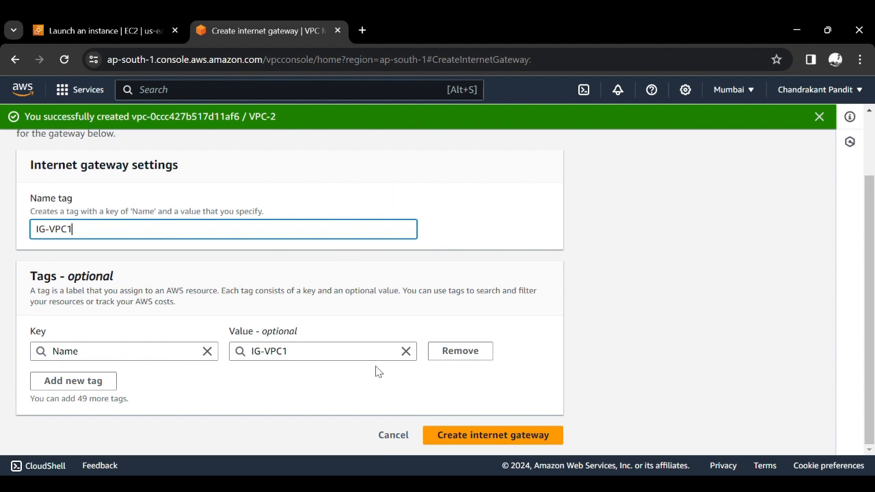
pyautogui.click(486, 435)
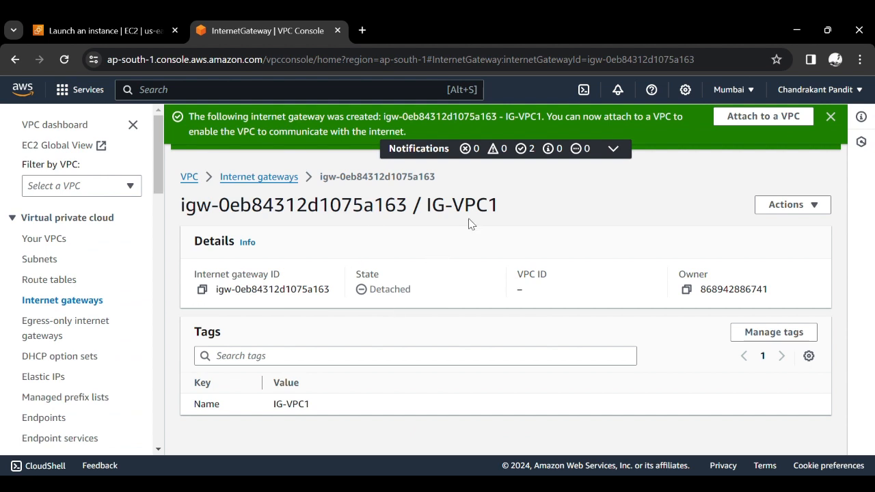
# - Attach the internet gateway IG-VPC1 to VPC-1
pyautogui.click(785, 208)
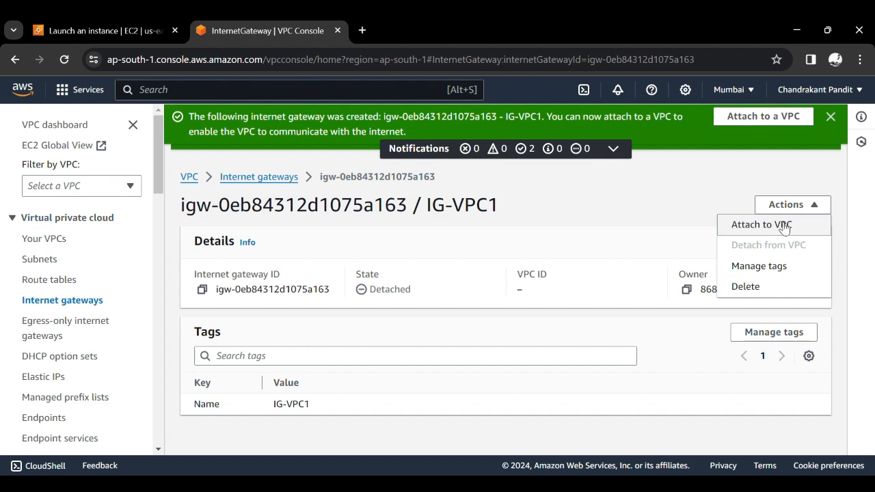
pyautogui.click(783, 228)
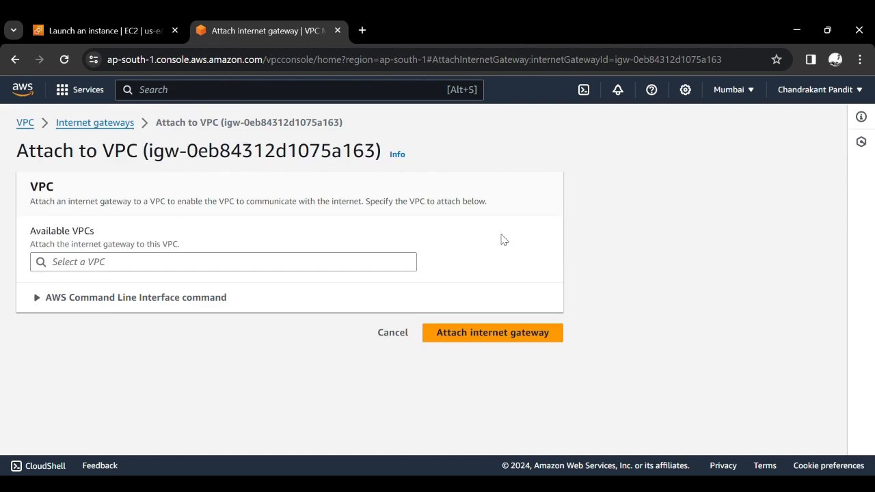
pyautogui.click(252, 263)
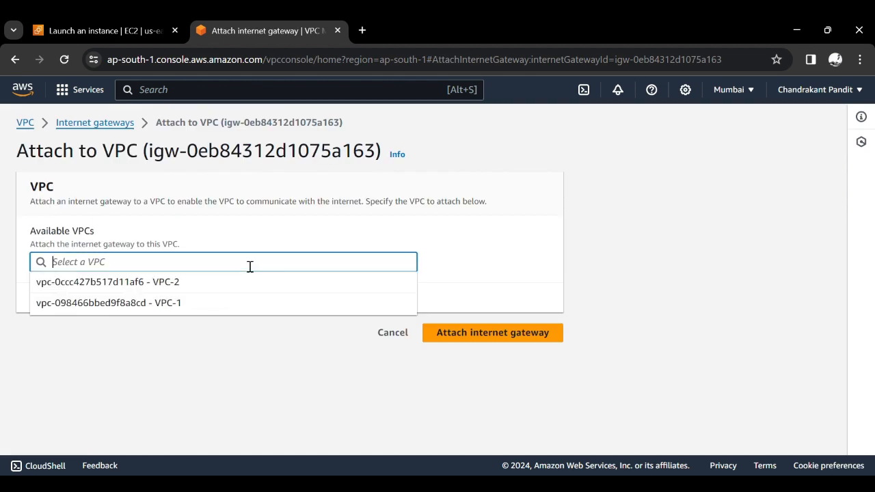
pyautogui.click(200, 310)
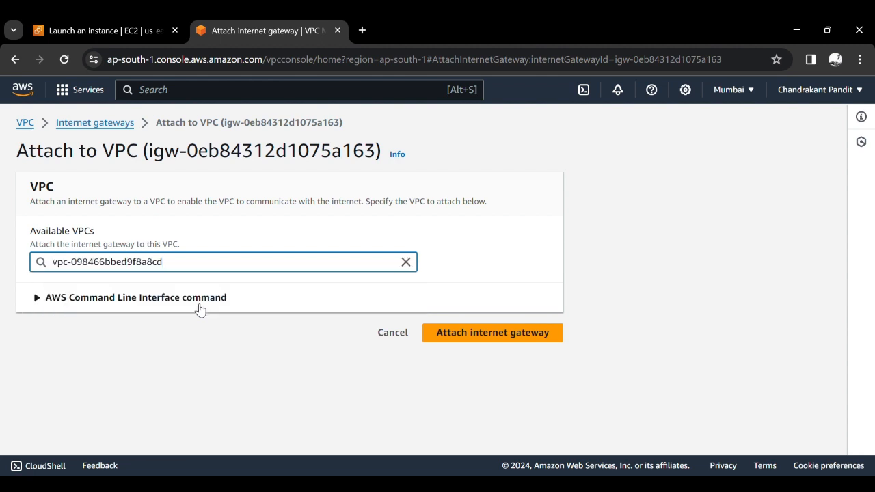
pyautogui.click(494, 334)
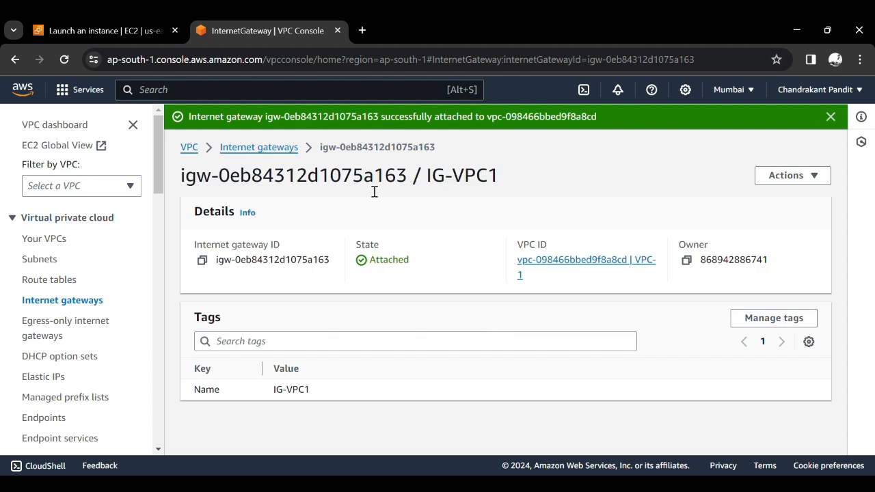
# - Create a second internet gateway with the name tag IG-VPC2
pyautogui.click(265, 147)
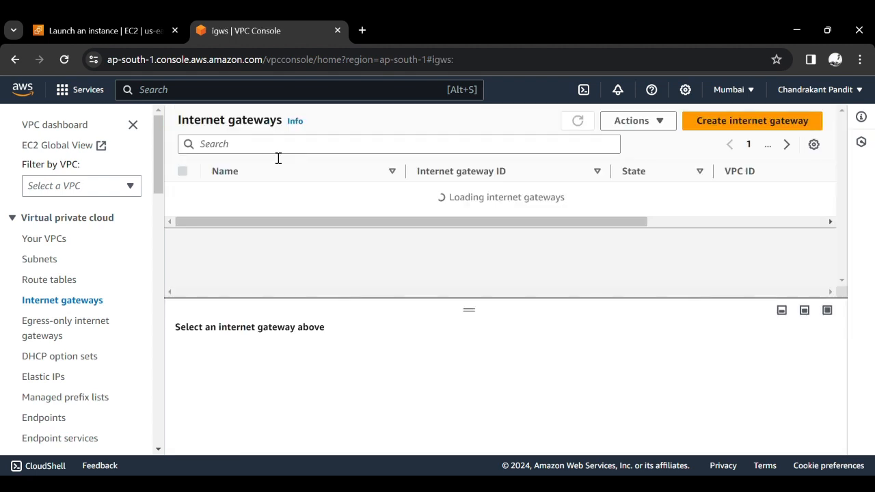
pyautogui.click(713, 130)
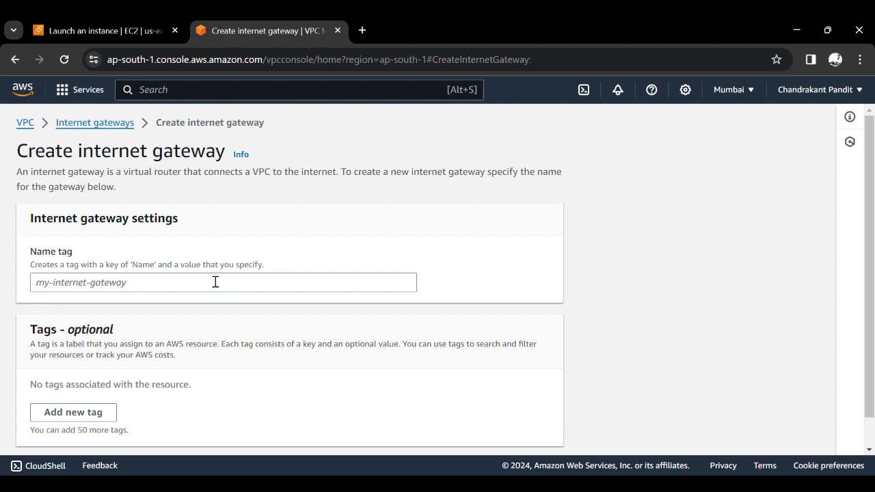
pyautogui.scroll(-1, 213, 283)
pyautogui.click(177, 255)
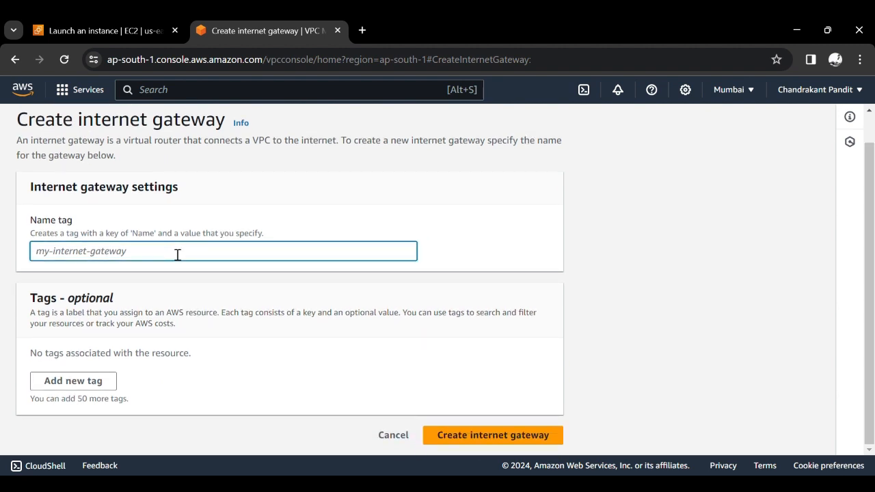
pyautogui.write('IG-')
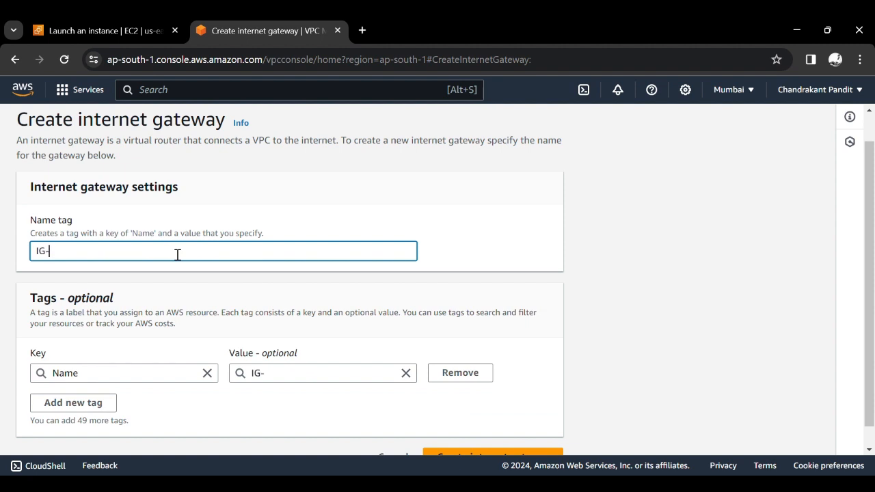
pyautogui.write('VPC2')
pyautogui.scroll(-1, 423, 268)
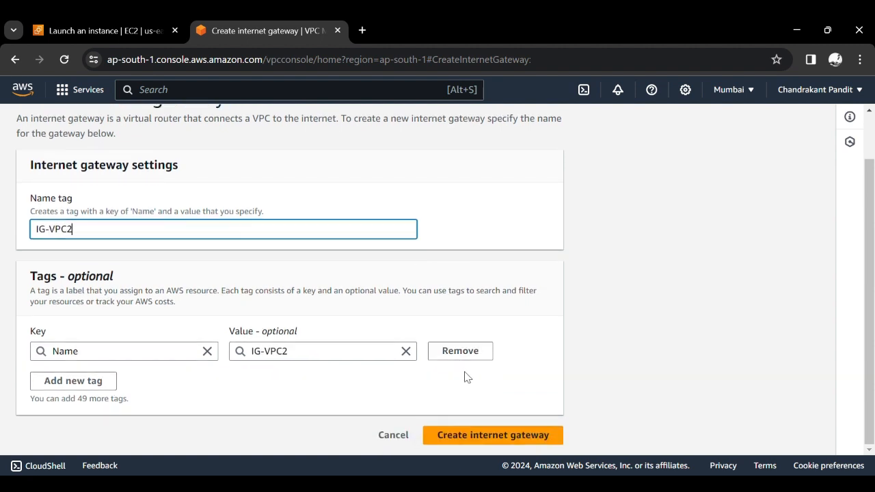
pyautogui.click(490, 436)
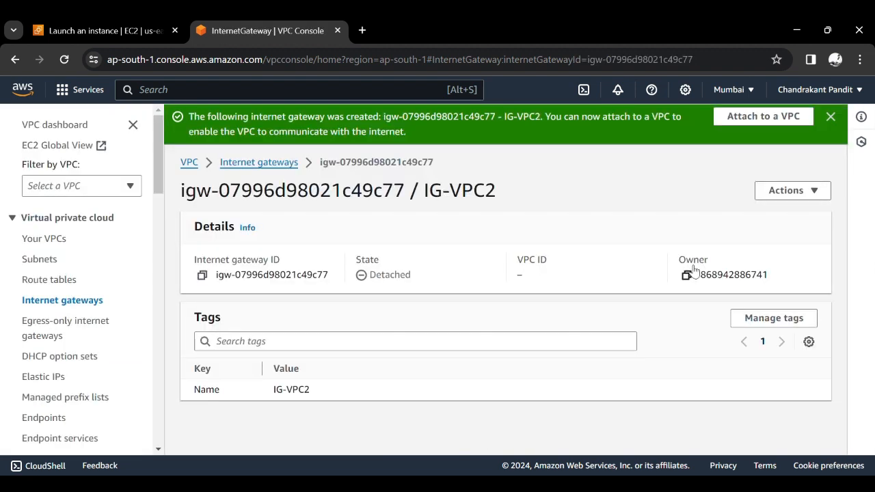
# - Attach the internet gateway IG-VPC2 to VPC-2
pyautogui.click(782, 191)
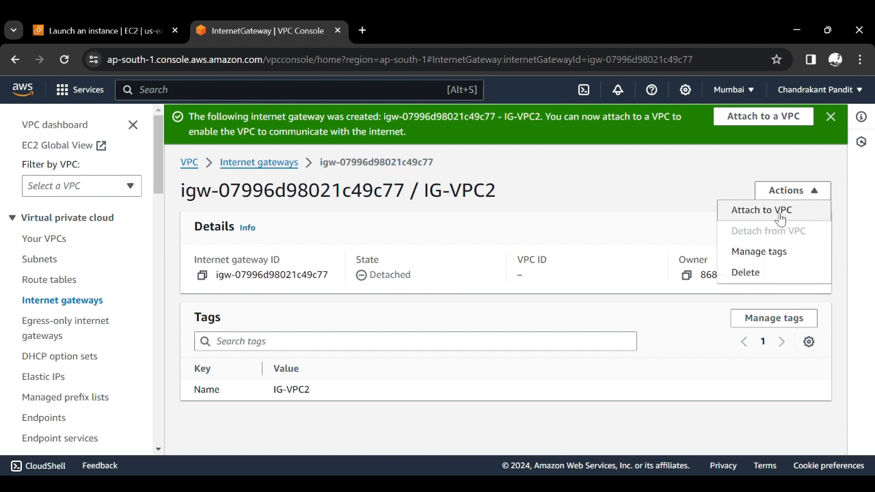
pyautogui.click(776, 218)
pyautogui.click(338, 270)
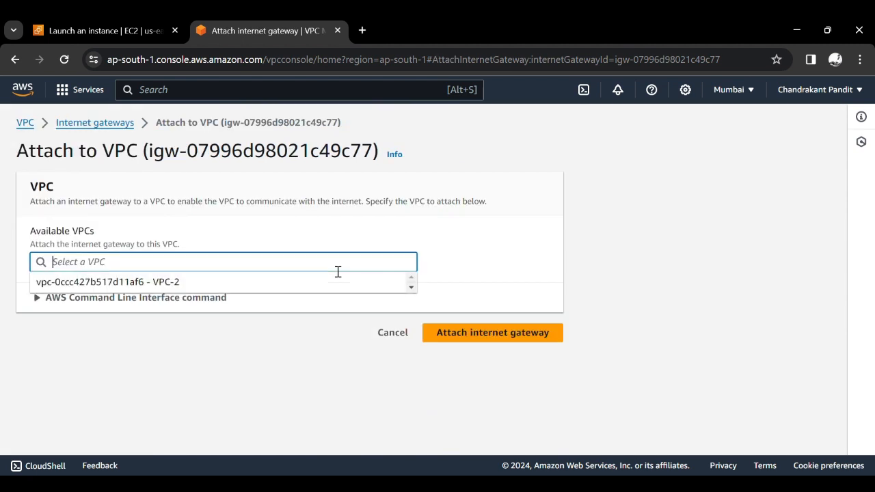
pyautogui.click(258, 292)
pyautogui.click(501, 342)
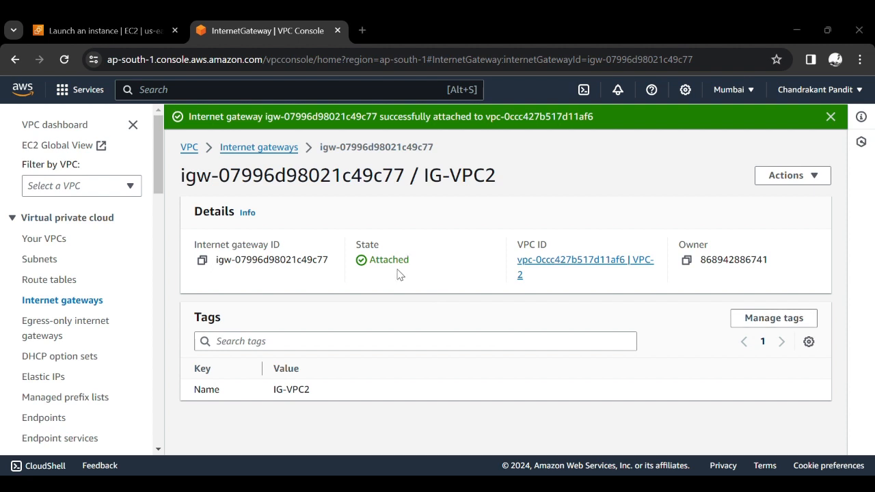
# - Start a new route table and name it RG-VPC1
pyautogui.click(49, 280)
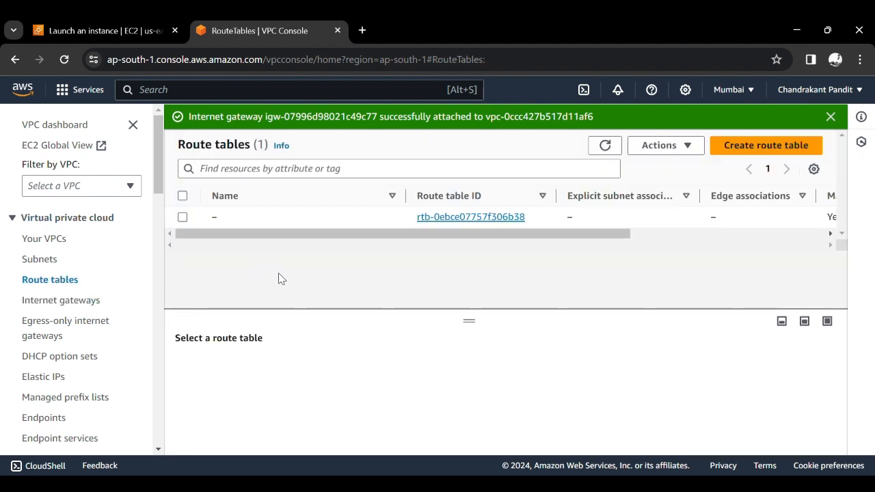
pyautogui.hscroll(3, 498, 214)
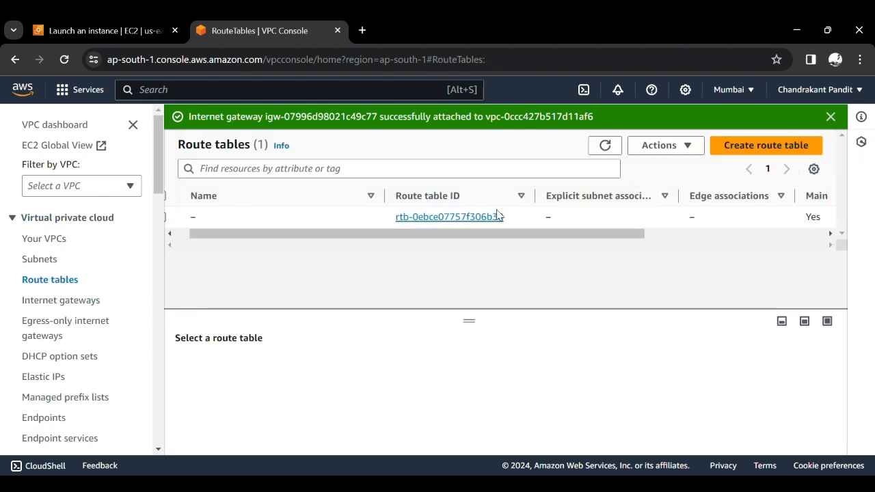
pyautogui.hscroll(-3, 497, 214)
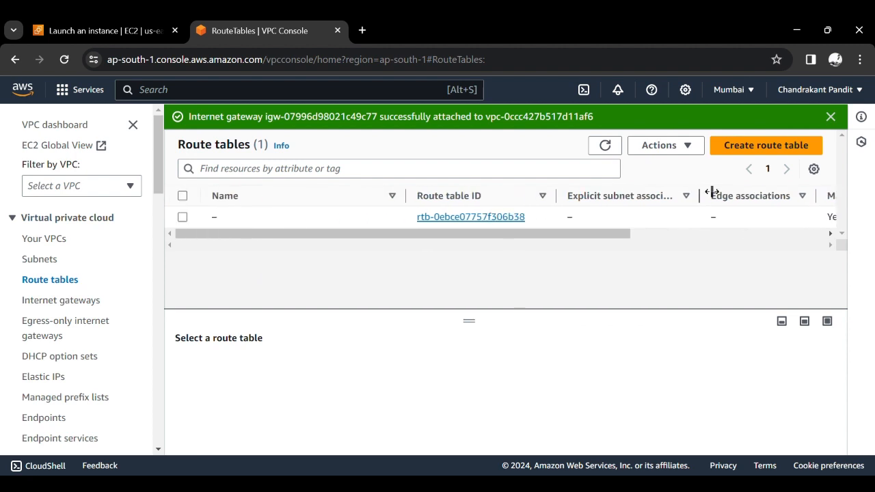
pyautogui.click(743, 151)
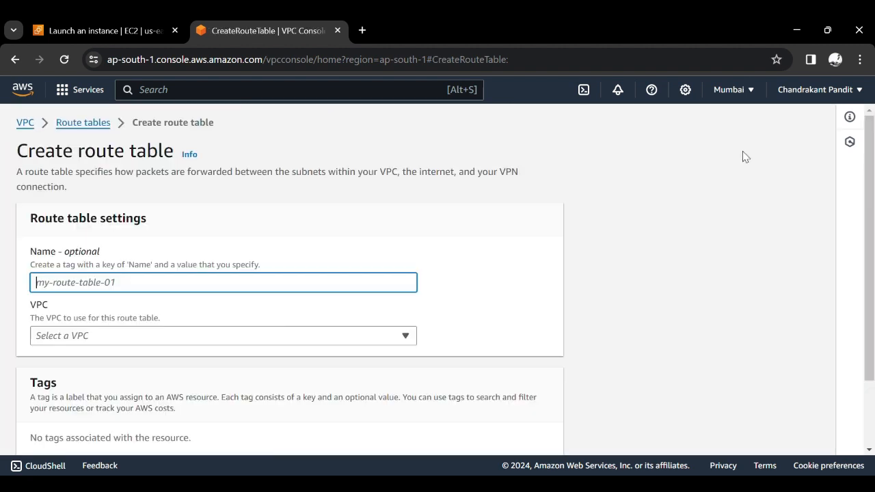
pyautogui.scroll(-1, 547, 270)
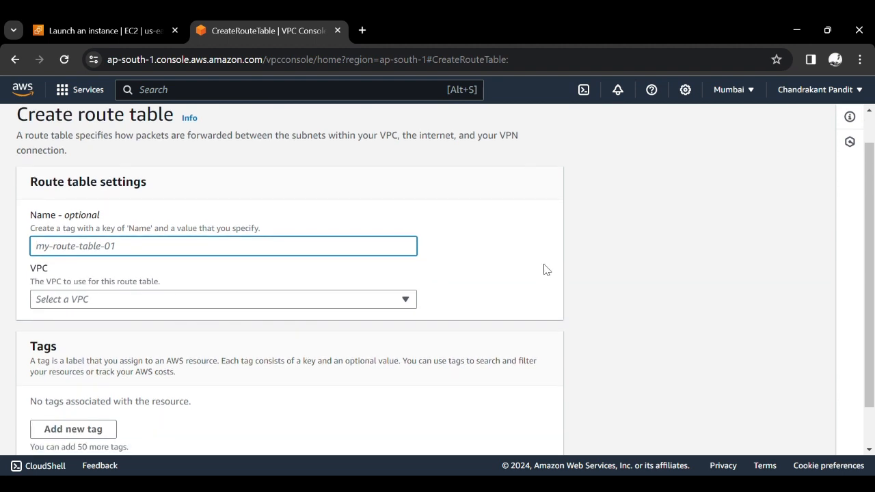
pyautogui.write('R')
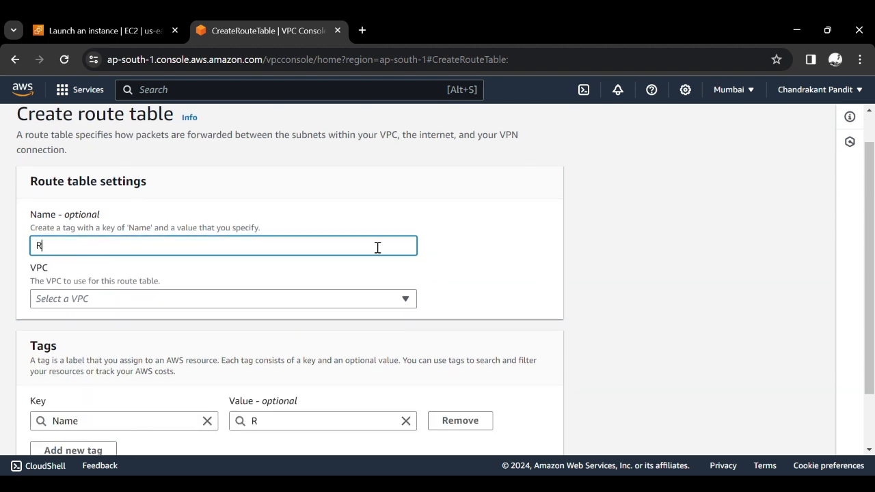
pyautogui.write('G-VPC1')
pyautogui.click(451, 278)
pyautogui.scroll(-1, 486, 293)
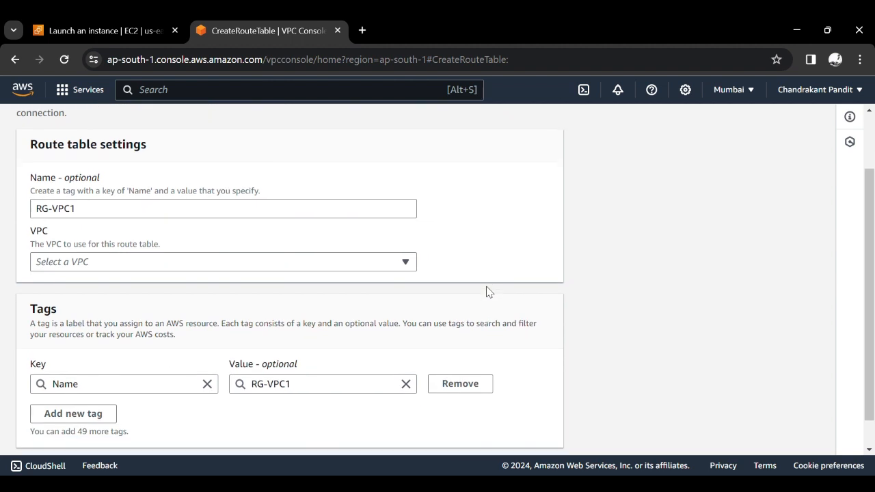
# - Assign the route table RG-VPC1 to VPC-1 and create it
pyautogui.click(258, 266)
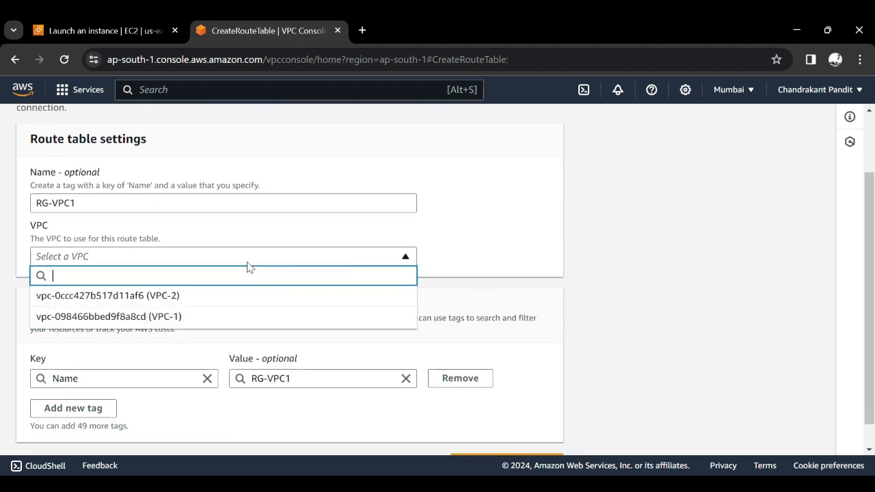
pyautogui.click(191, 317)
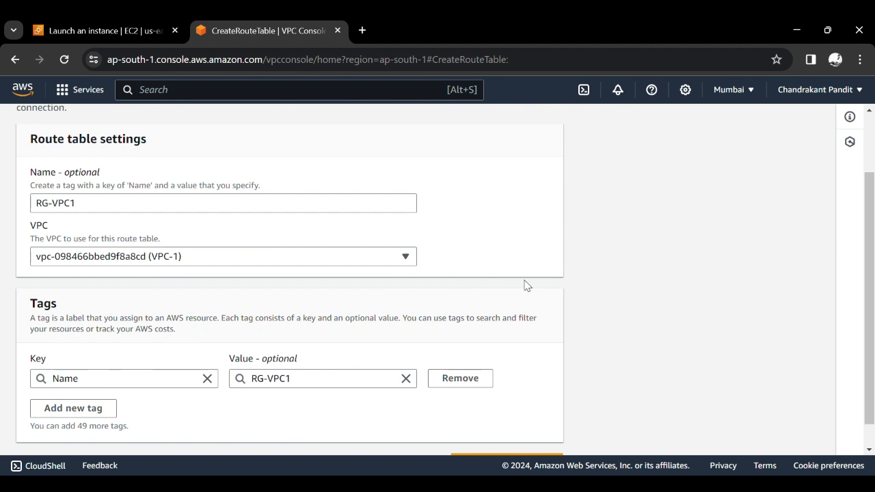
pyautogui.scroll(-1, 629, 307)
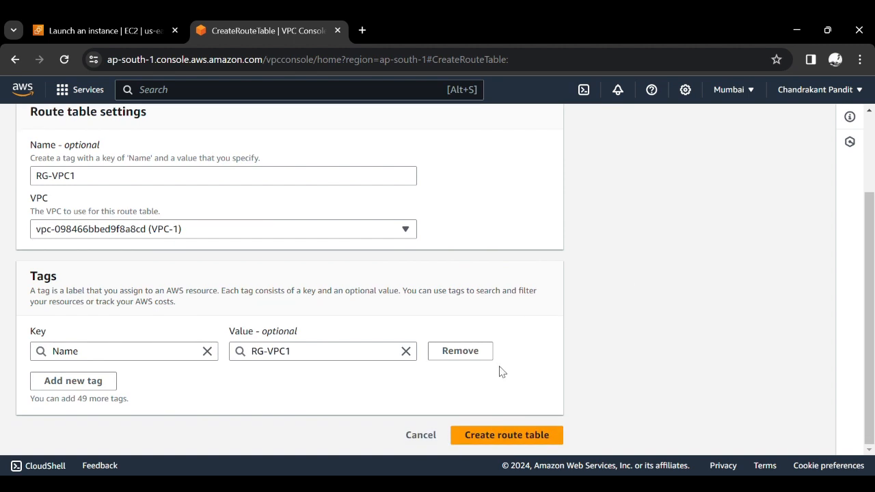
pyautogui.scroll(1, 621, 371)
pyautogui.scroll(-1, 620, 371)
pyautogui.click(537, 439)
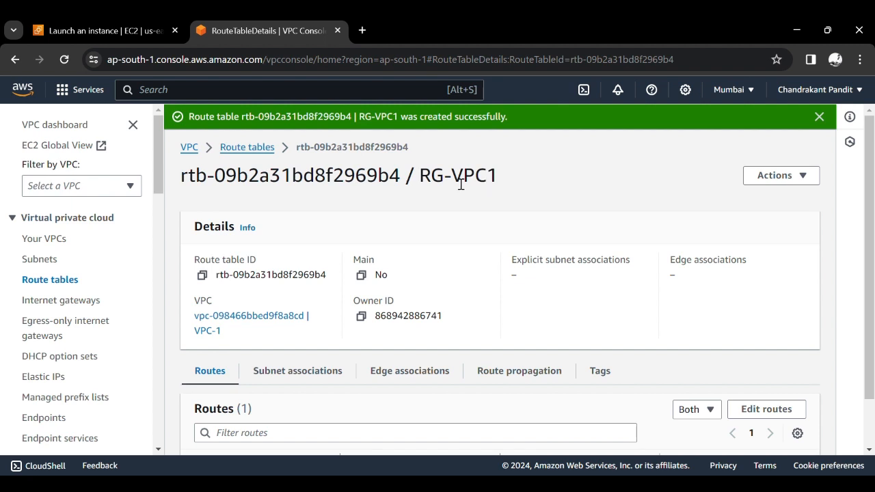
# - Start another route table from the route tables list and name it RG-VPC2
pyautogui.click(257, 155)
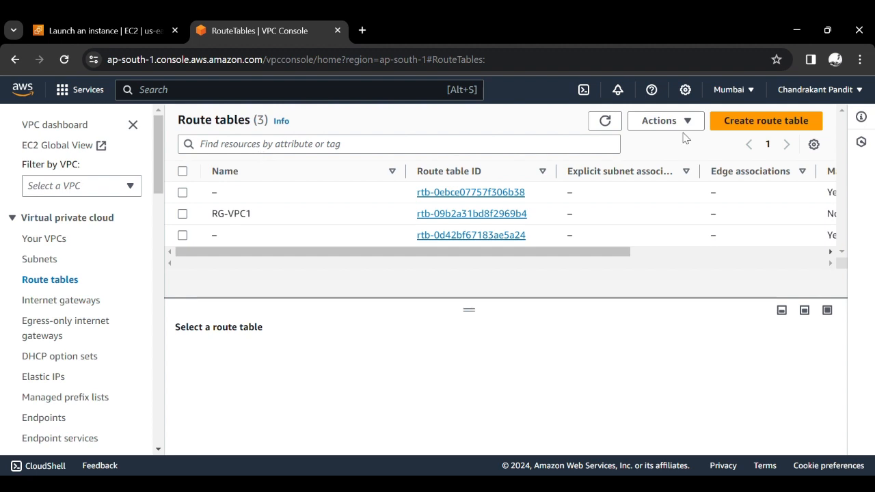
pyautogui.click(755, 125)
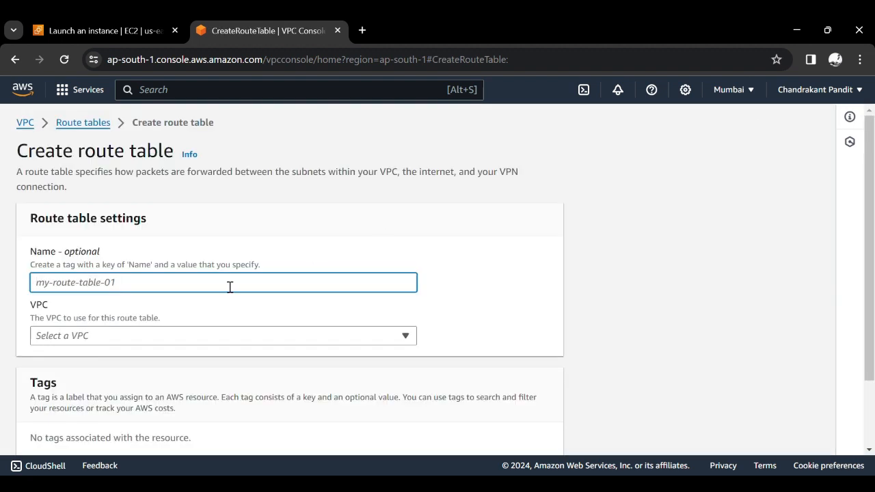
pyautogui.write('RG')
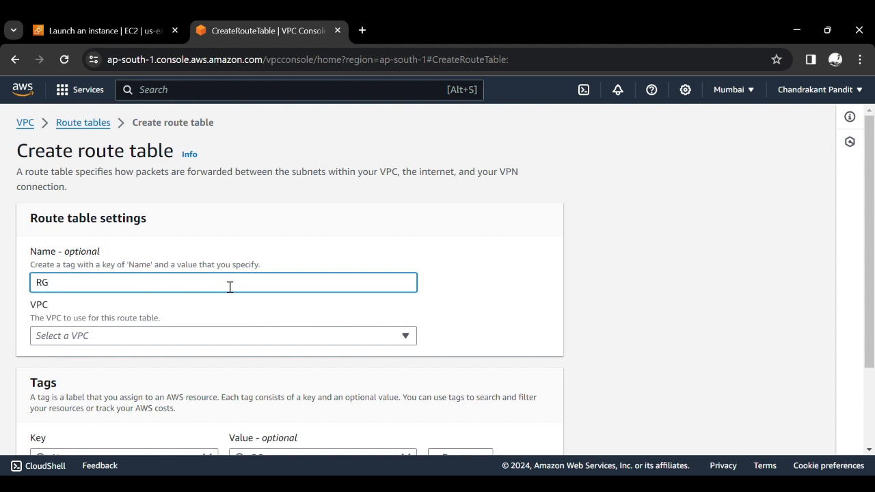
pyautogui.write('-VPC2')
pyautogui.scroll(-2, 229, 287)
# - Assign the route table RG-VPC2 to VPC-2 and create it
pyautogui.click(213, 279)
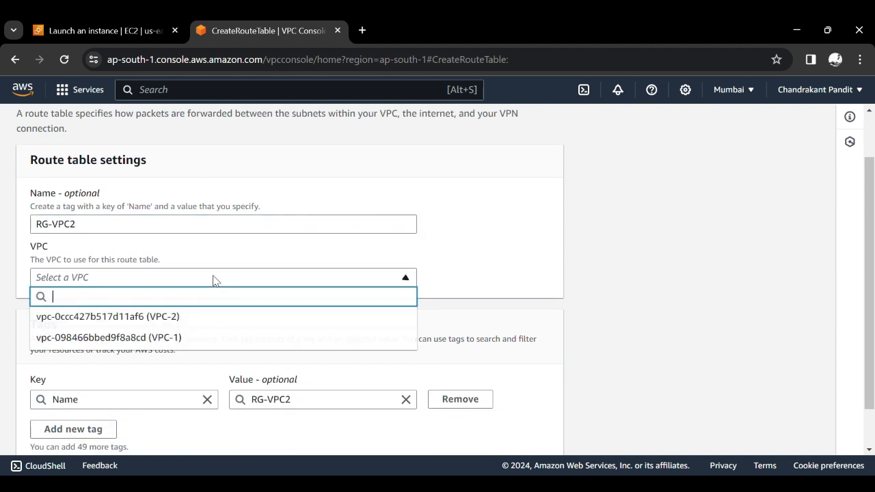
pyautogui.click(186, 319)
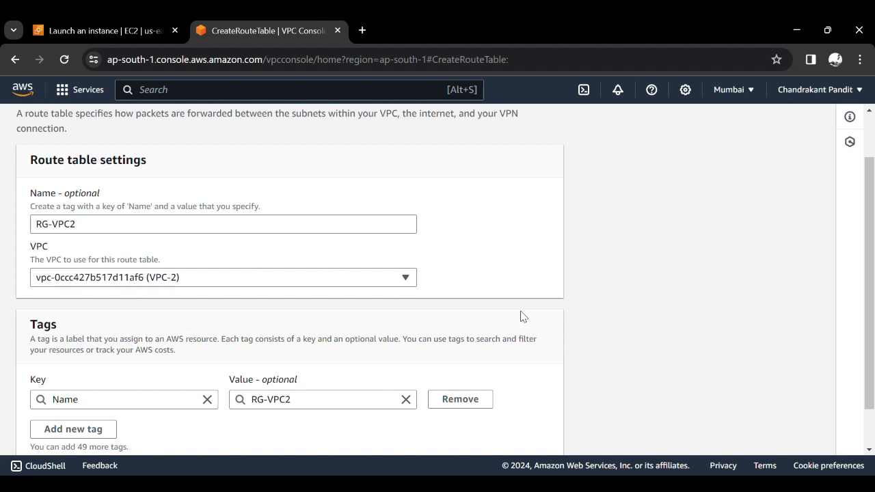
pyautogui.scroll(-1, 524, 317)
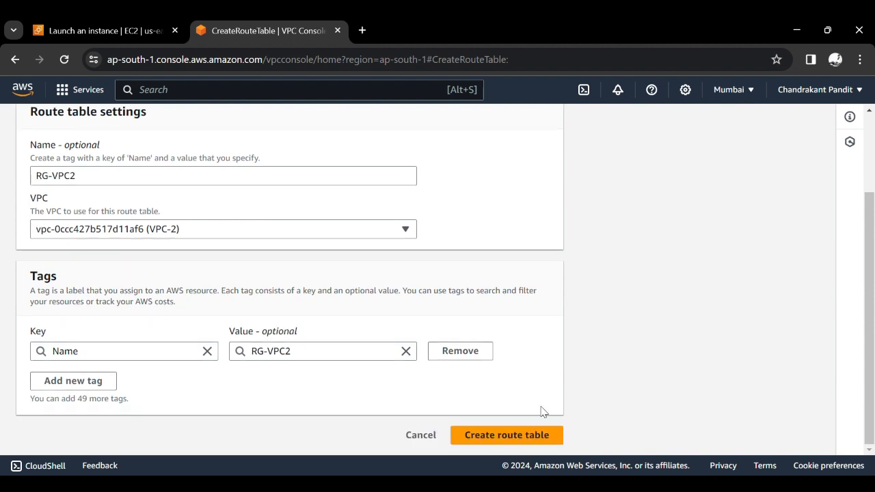
pyautogui.click(544, 437)
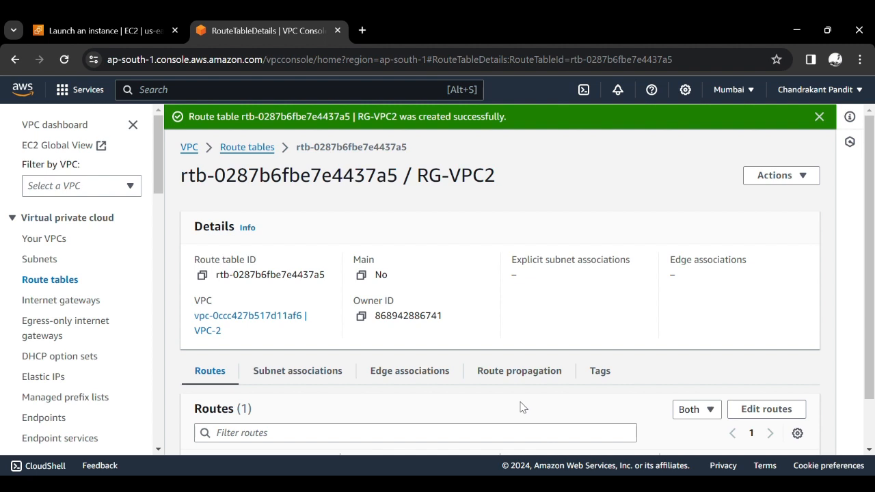
# - Look over the new route table's page, then examine the details and resource map of VPC-1
pyautogui.scroll(-1, 520, 406)
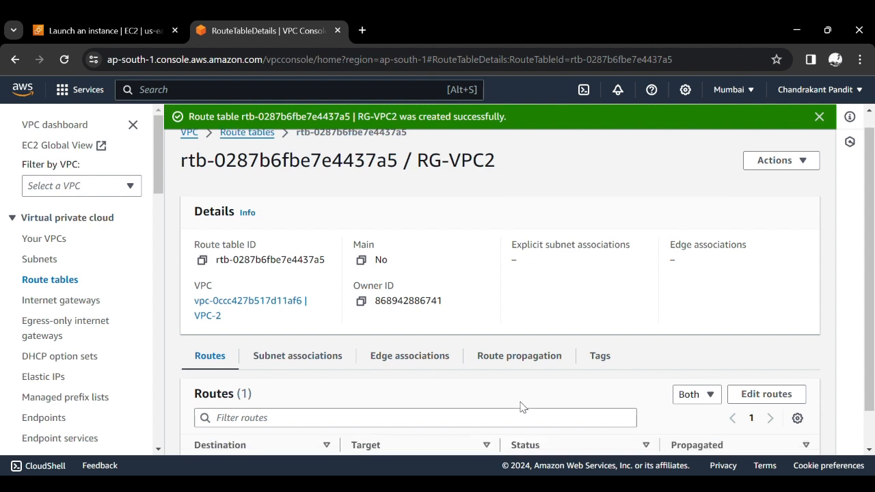
pyautogui.scroll(1, 519, 406)
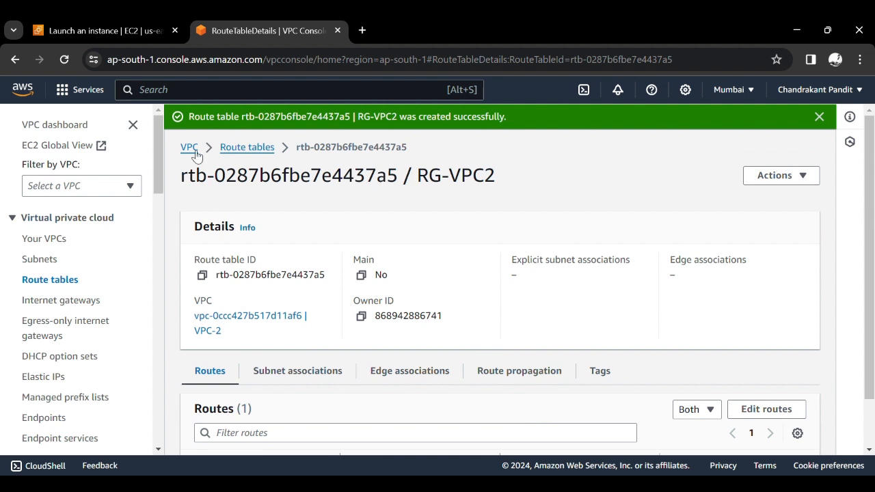
pyautogui.click(67, 242)
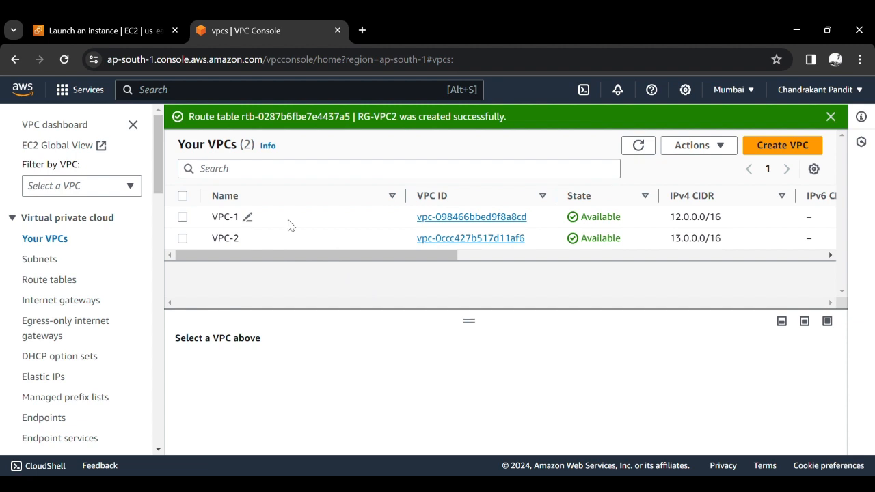
pyautogui.click(454, 216)
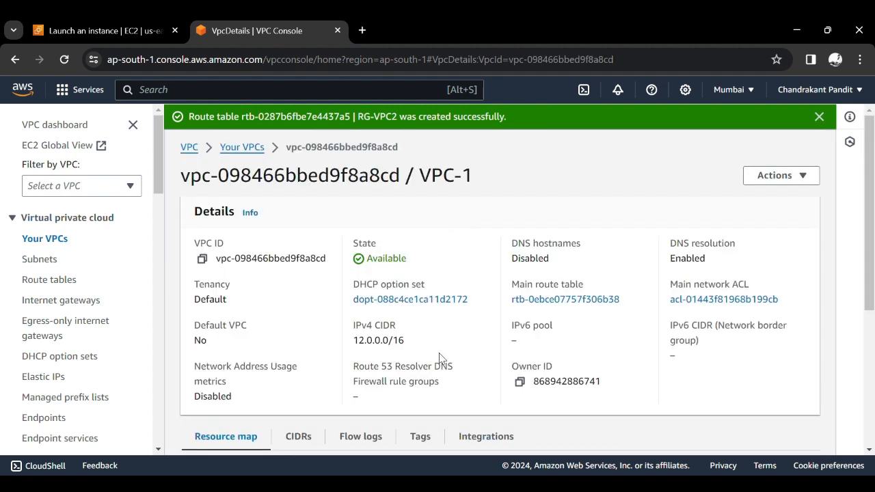
pyautogui.scroll(-2, 441, 358)
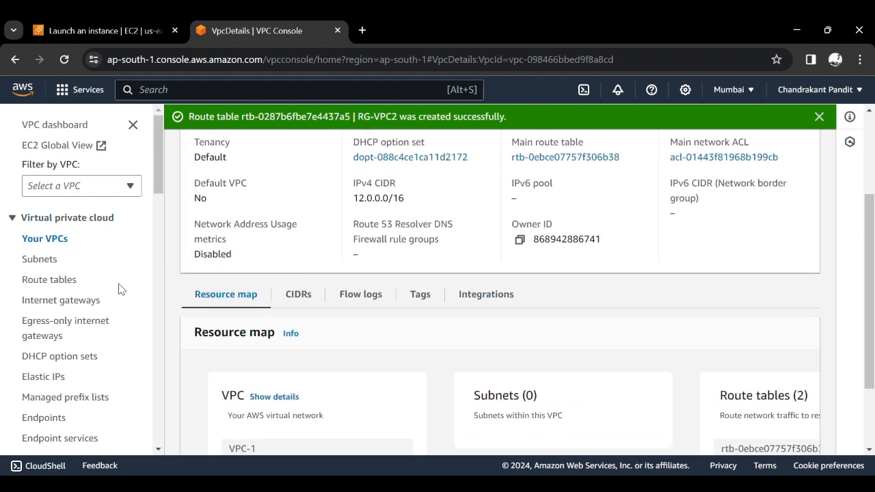
# - Start a new subnet in VPC-1 and copy the VPC's IPv4 CIDR
pyautogui.click(39, 259)
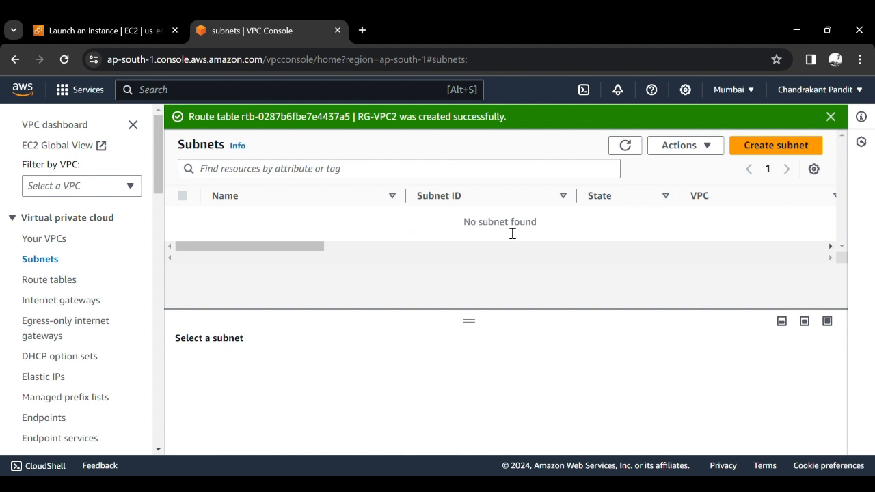
pyautogui.click(761, 147)
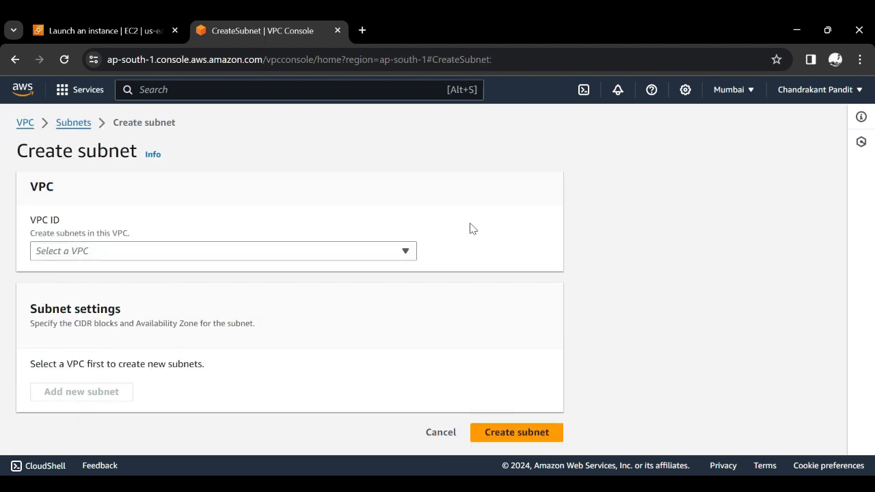
pyautogui.click(175, 256)
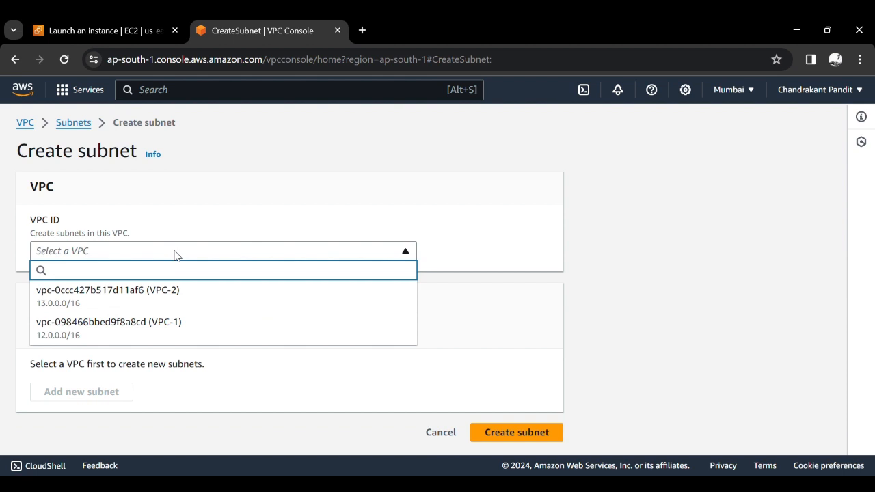
pyautogui.click(183, 334)
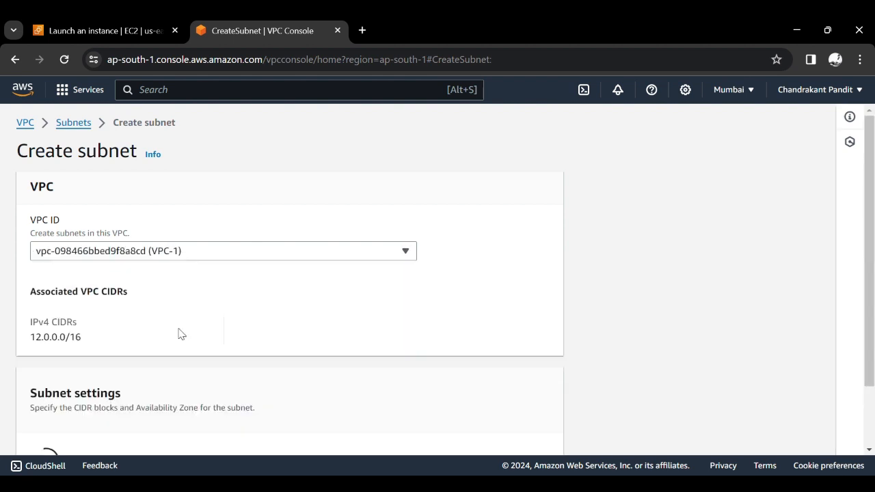
pyautogui.doubleClick(58, 342)
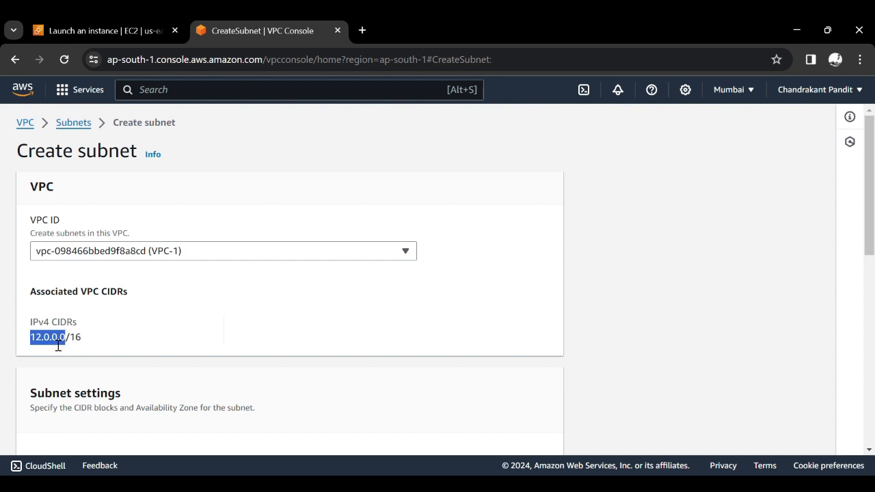
pyautogui.click(58, 346)
pyautogui.hotkey('ctrl', 'c')
# - Name the subnet Subnet-vpc1
pyautogui.scroll(-3, 59, 345)
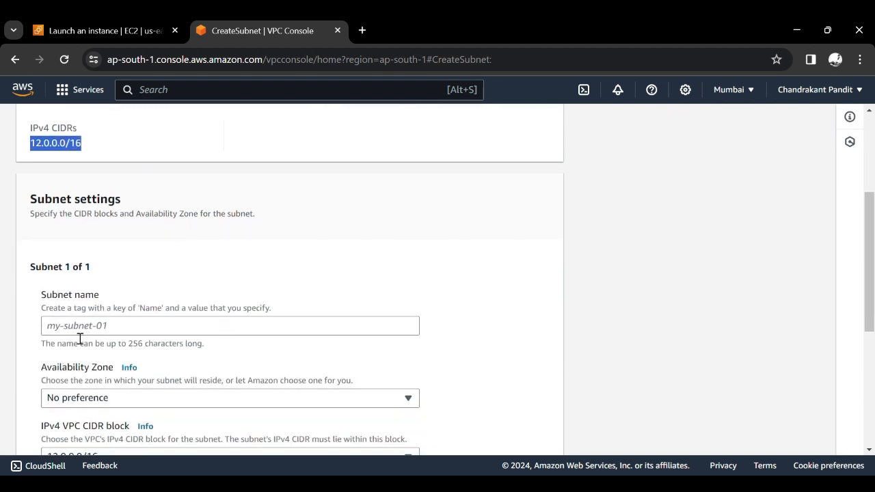
pyautogui.click(93, 335)
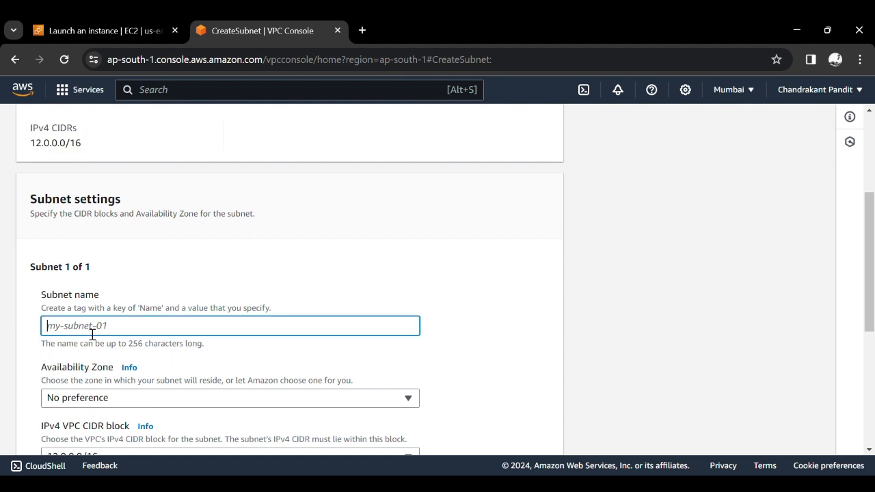
pyautogui.write('Su')
pyautogui.write('bnet')
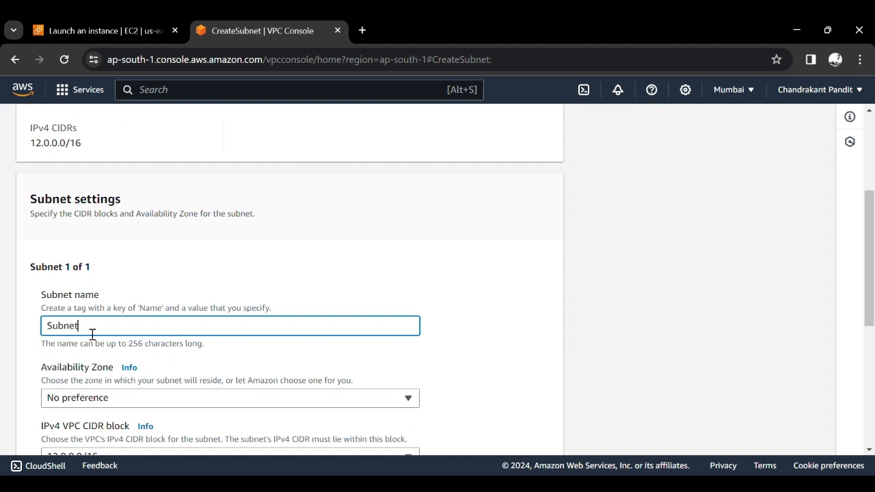
pyautogui.write('-vpc1')
# - Place the subnet in the availability zone Asia Pacific (Mumbai) / ap-south-1a
pyautogui.scroll(-2, 92, 335)
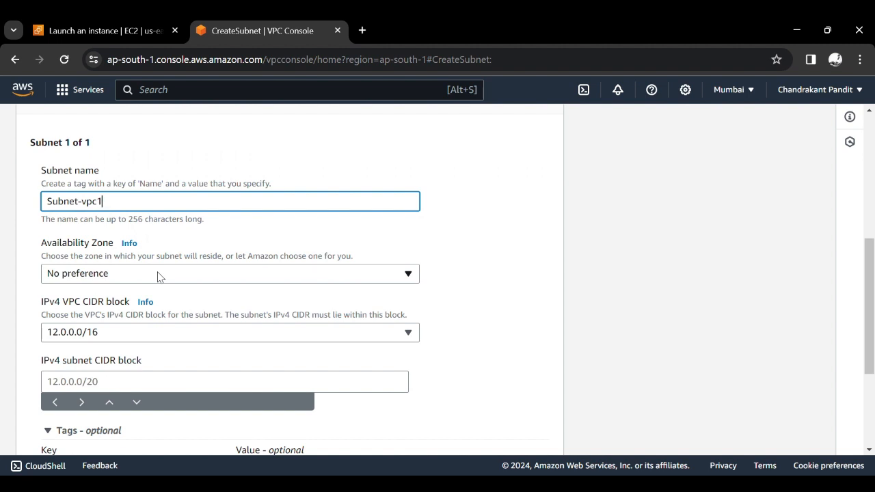
pyautogui.click(158, 275)
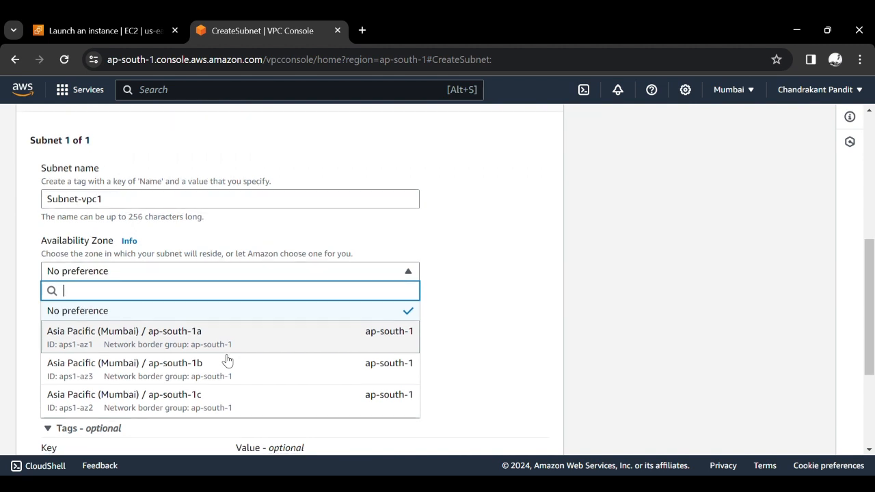
pyautogui.scroll(-1, 227, 360)
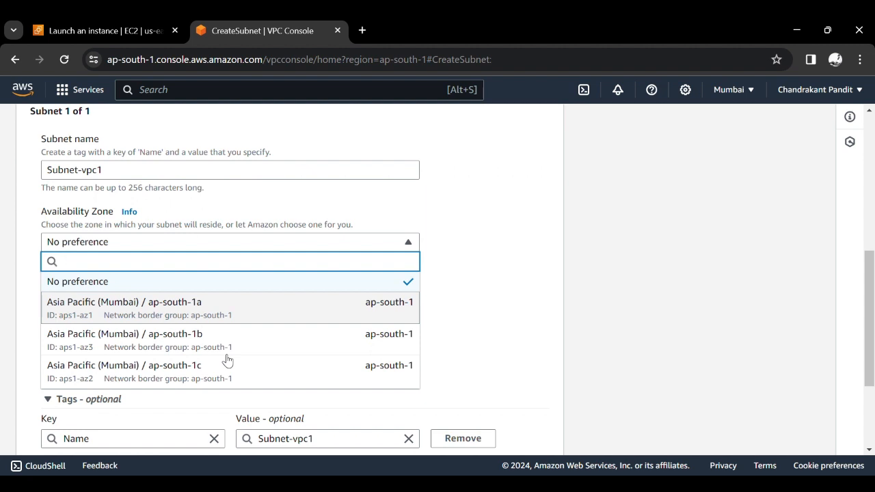
pyautogui.click(273, 322)
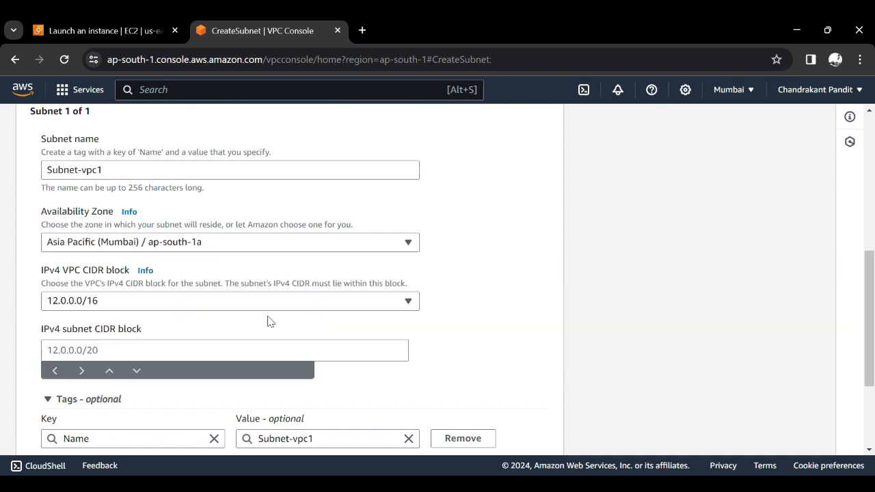
# - Set the IPv4 subnet CIDR block to 12.0.1.0/24, starting from the copied VPC CIDR
pyautogui.scroll(-2, 484, 337)
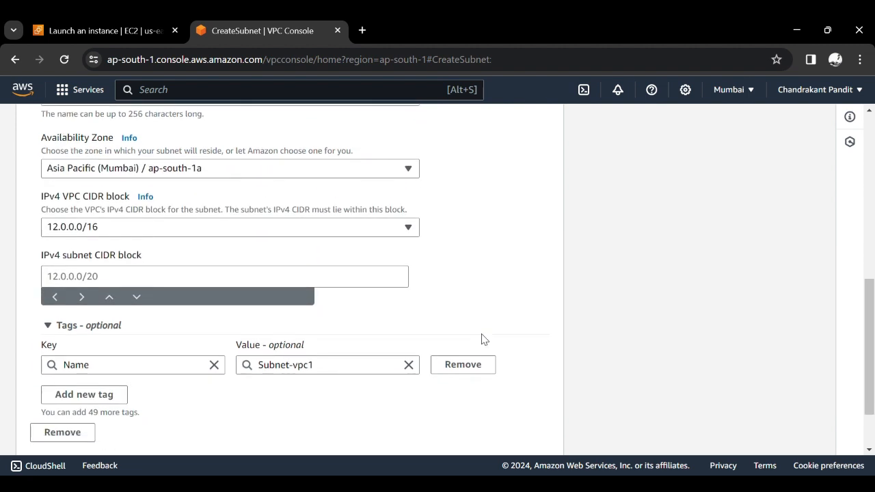
pyautogui.click(262, 285)
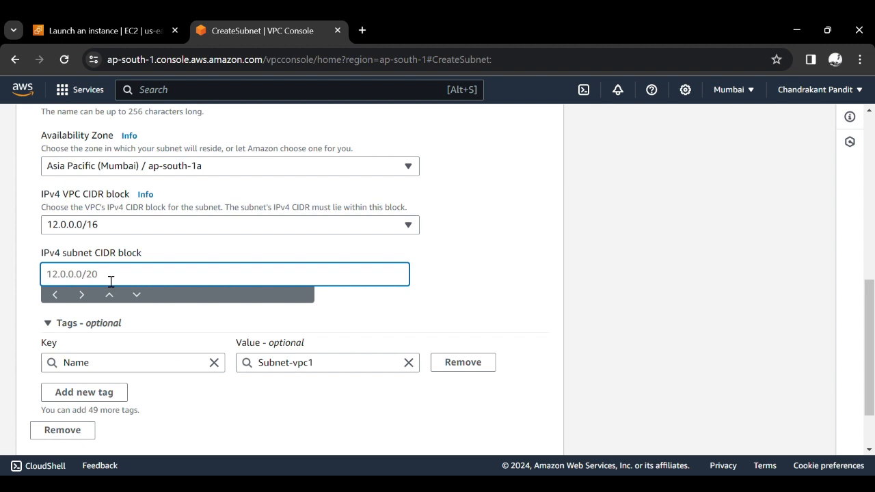
pyautogui.hotkey('ctrl', 'v')
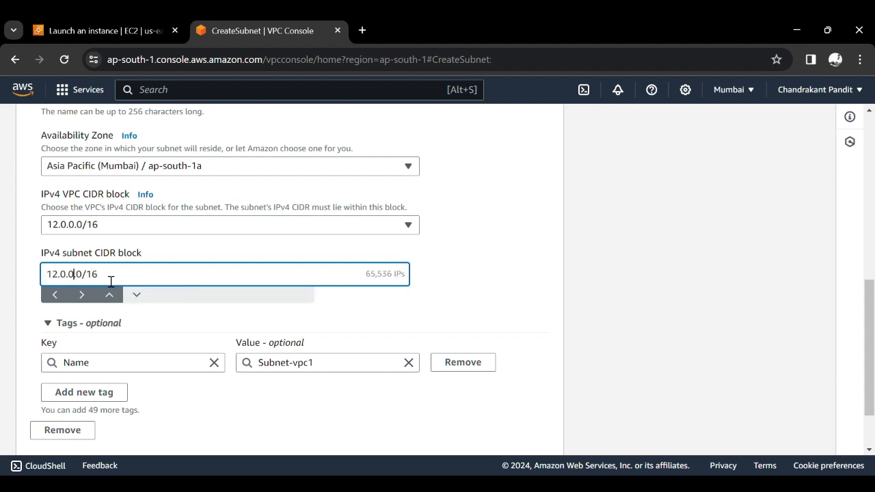
pyautogui.press('BackSpace')
pyautogui.write('1')
pyautogui.press('BackSpace')
pyautogui.press('BackSpace')
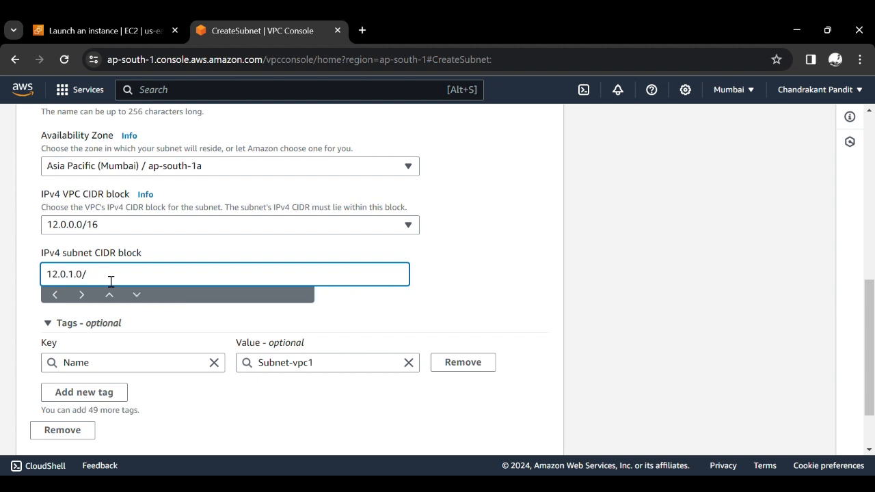
pyautogui.write('24')
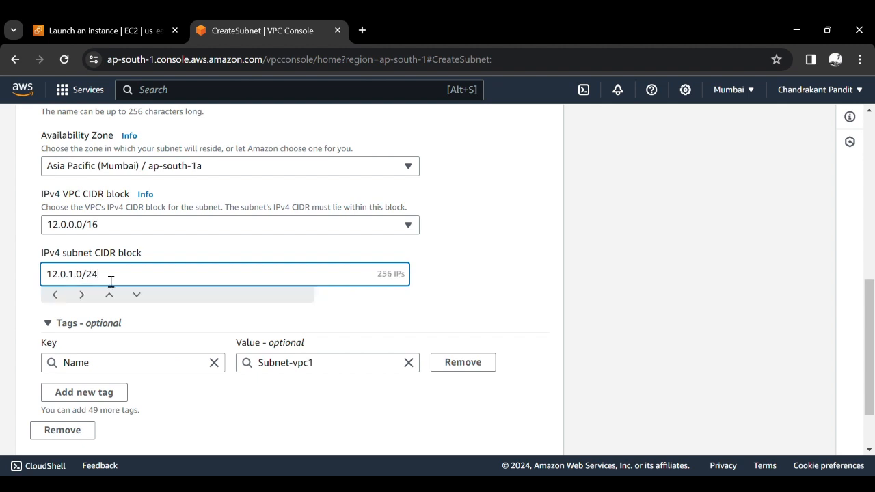
pyautogui.click(459, 296)
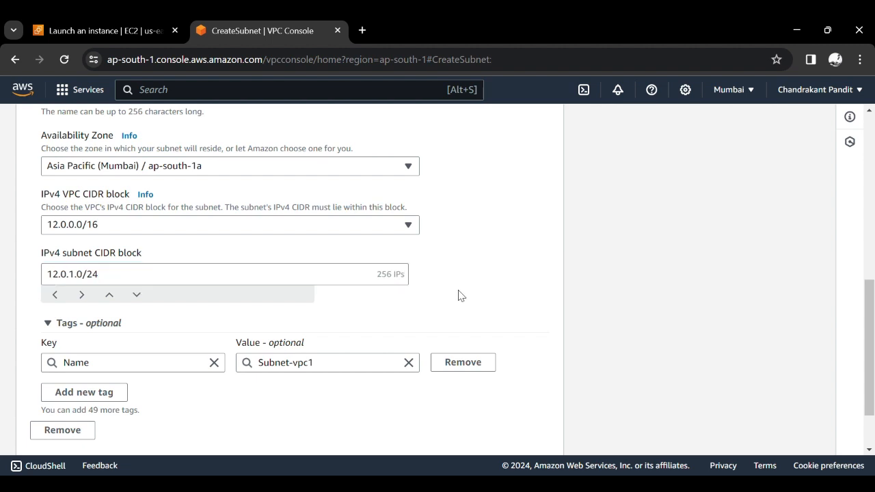
# - Examine the number of IP addresses offered by the subnet's CIDR block
pyautogui.tripleClick(400, 286)
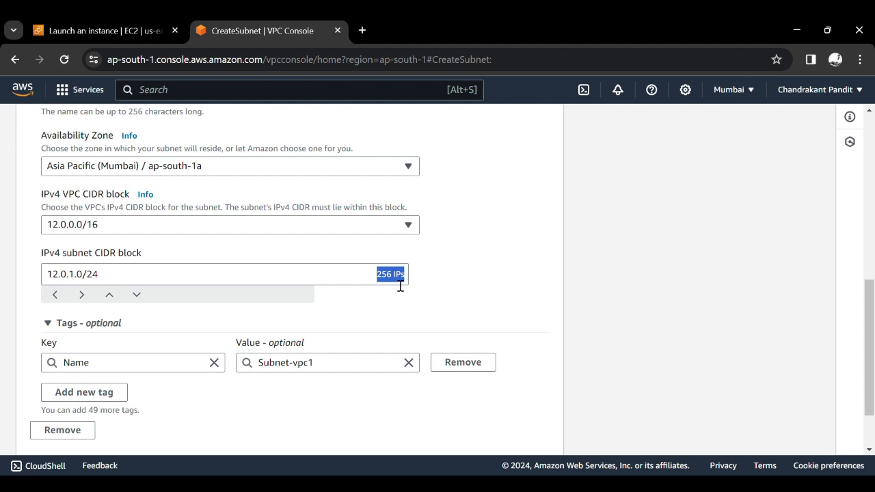
pyautogui.click(430, 283)
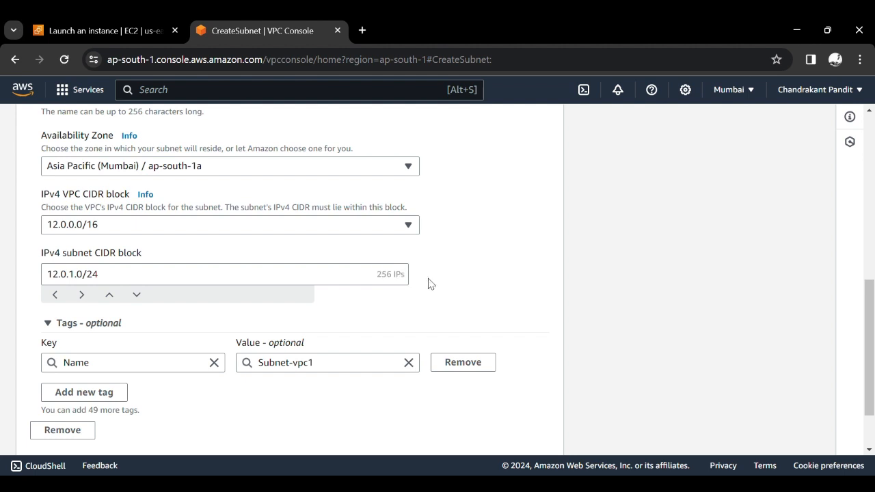
pyautogui.doubleClick(406, 279)
pyautogui.click(441, 283)
pyautogui.tripleClick(401, 279)
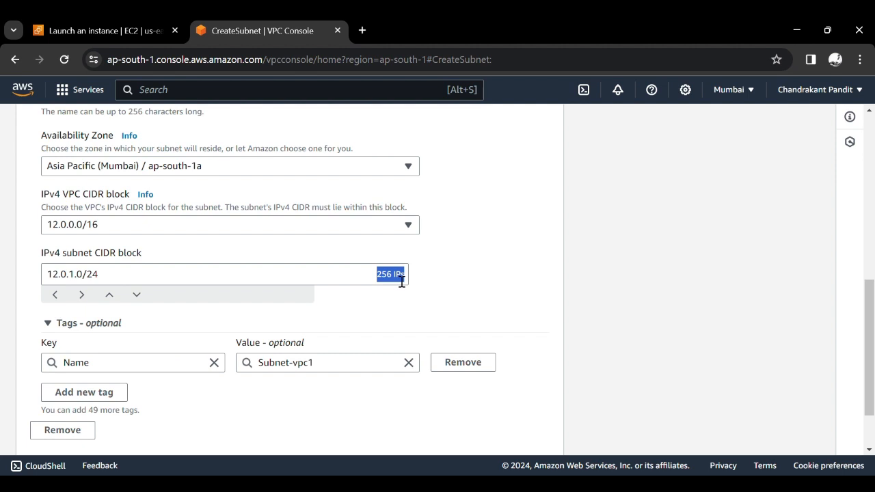
pyautogui.click(481, 285)
# - Review the VPC, name, zone and CIDR settings of Subnet-vpc1 and create the subnet
pyautogui.scroll(1, 480, 284)
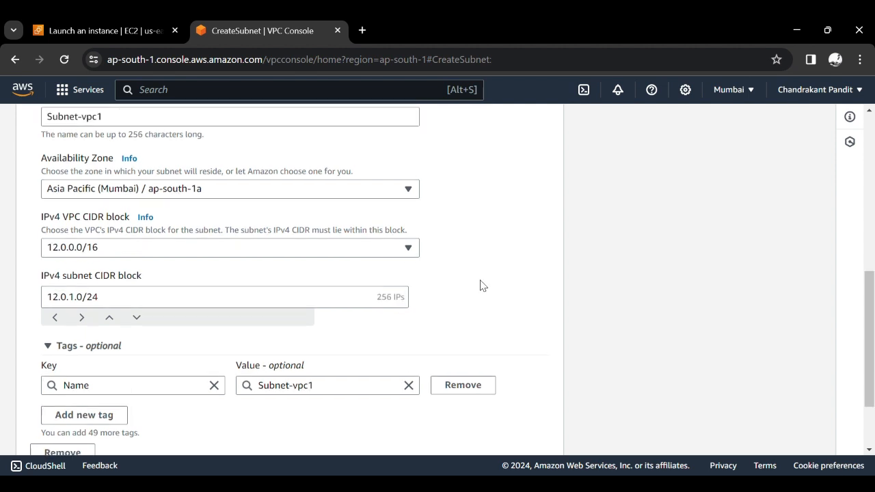
pyautogui.scroll(-2, 480, 284)
pyautogui.scroll(-1, 480, 285)
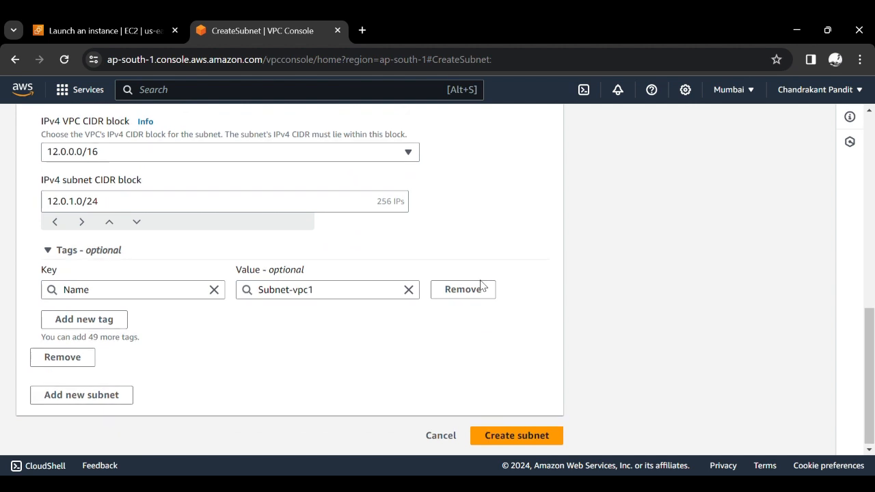
pyautogui.scroll(3, 480, 285)
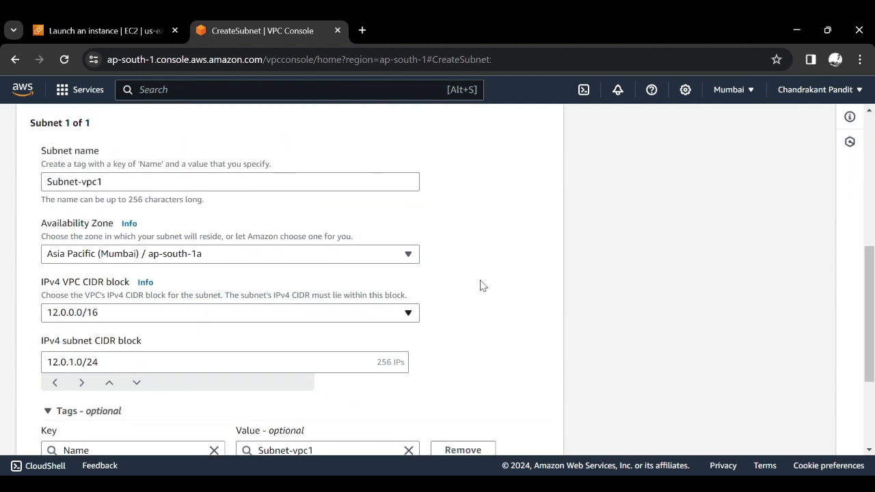
pyautogui.scroll(3, 480, 285)
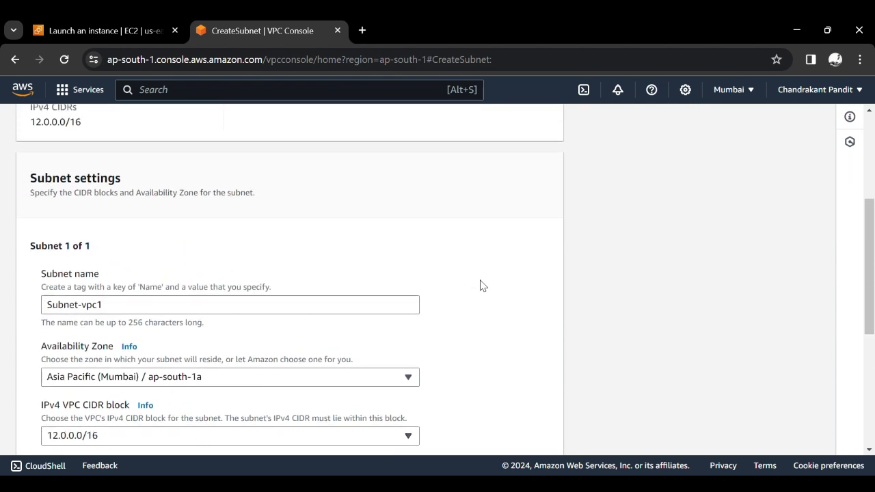
pyautogui.scroll(2, 481, 285)
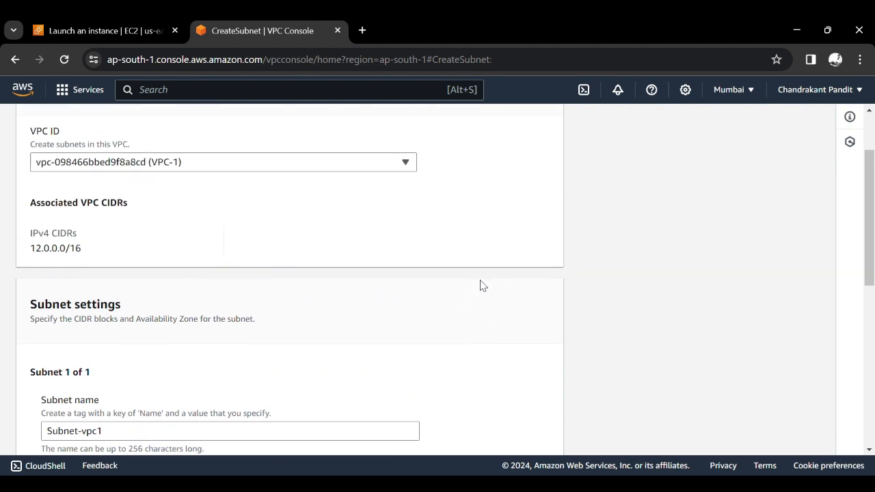
pyautogui.scroll(-4, 481, 285)
pyautogui.scroll(4, 481, 285)
pyautogui.scroll(1, 480, 285)
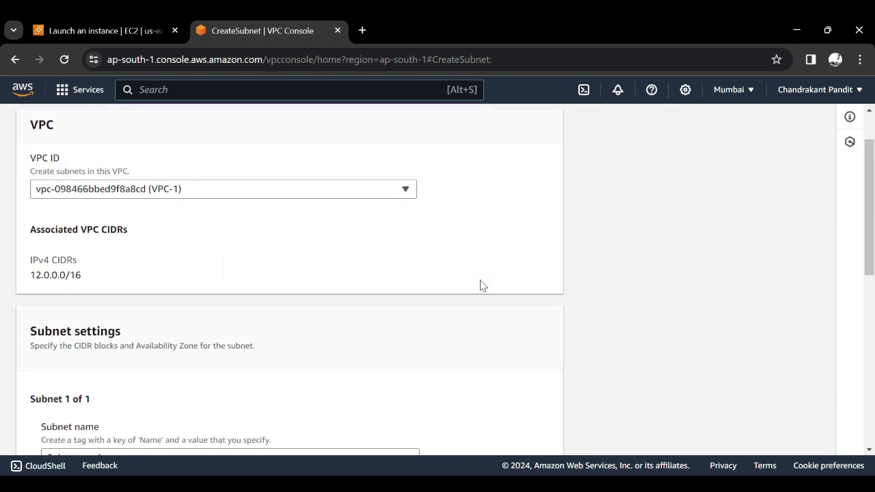
pyautogui.scroll(-6, 481, 285)
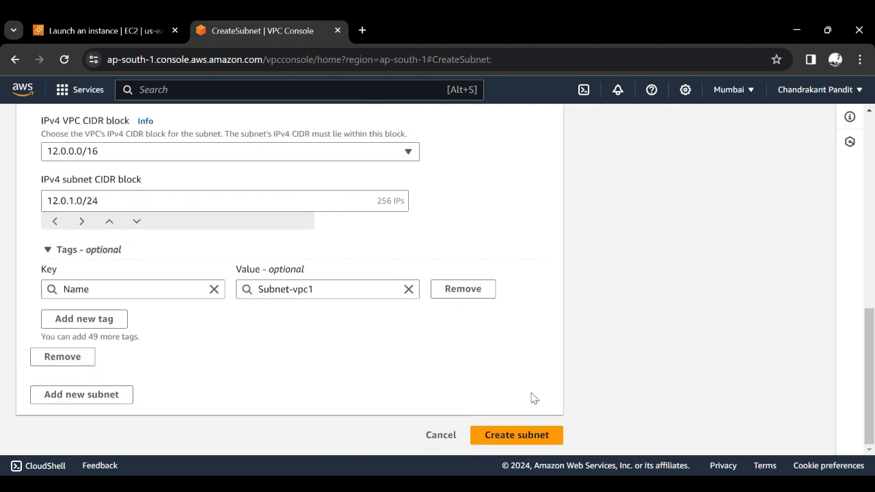
pyautogui.click(527, 434)
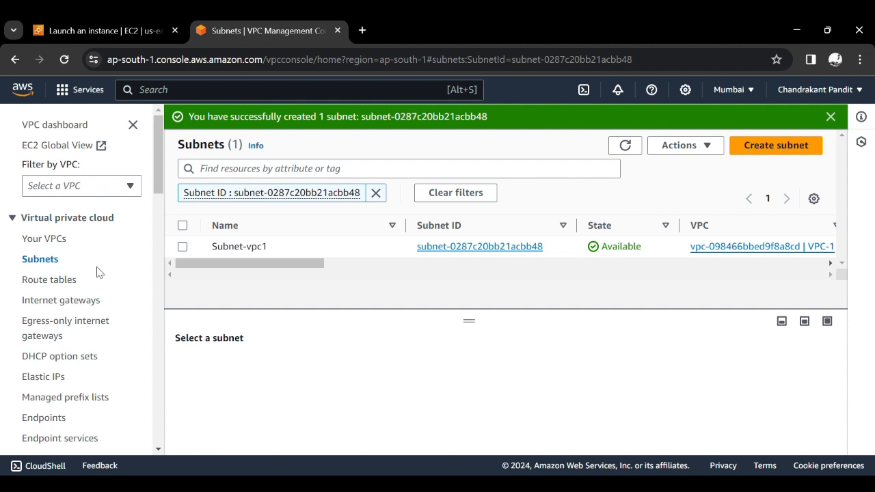
# - Deselect VPC-1 in the list of VPCs and view the details page of VPC-2
pyautogui.click(62, 240)
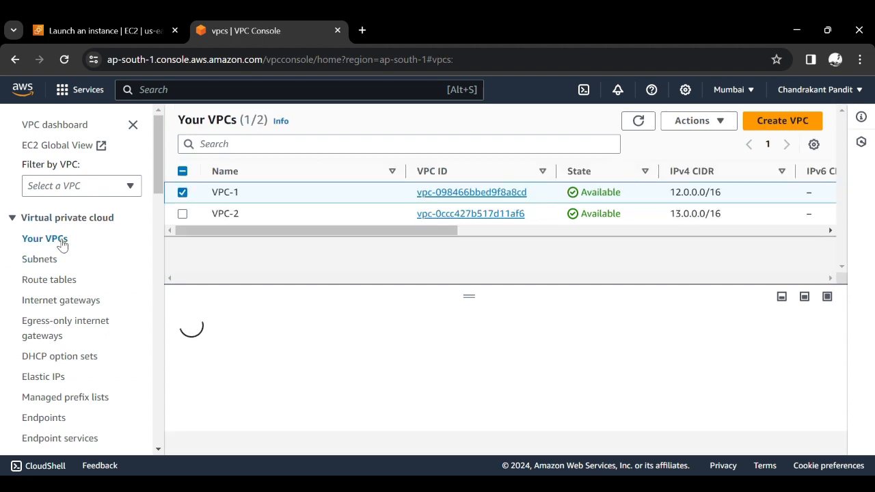
pyautogui.click(183, 193)
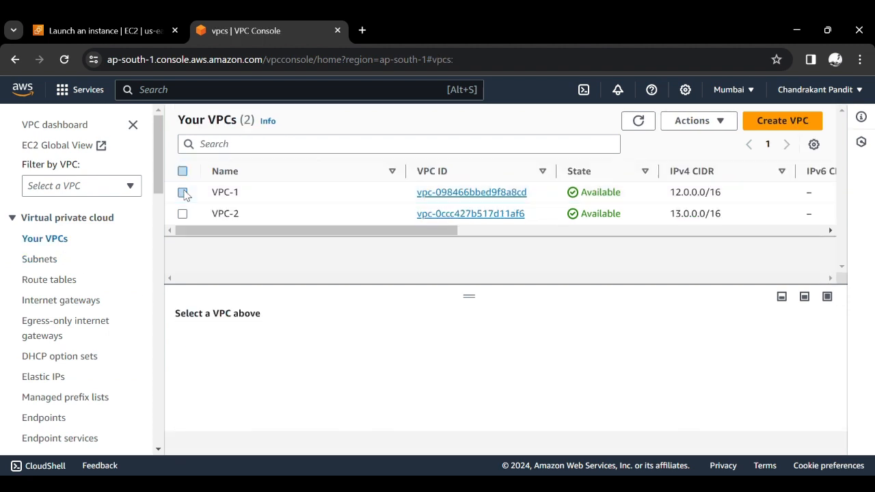
pyautogui.click(461, 215)
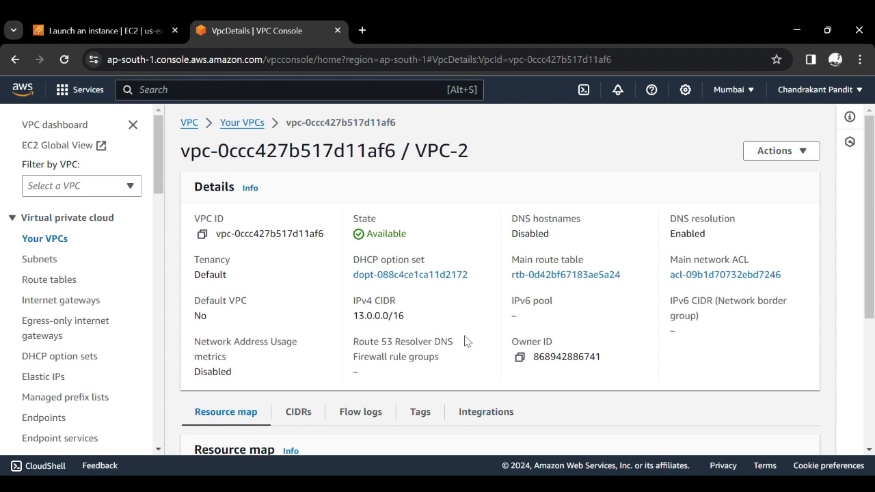
# - Start creating a new subnet and select VPC-2 as its VPC
pyautogui.click(54, 262)
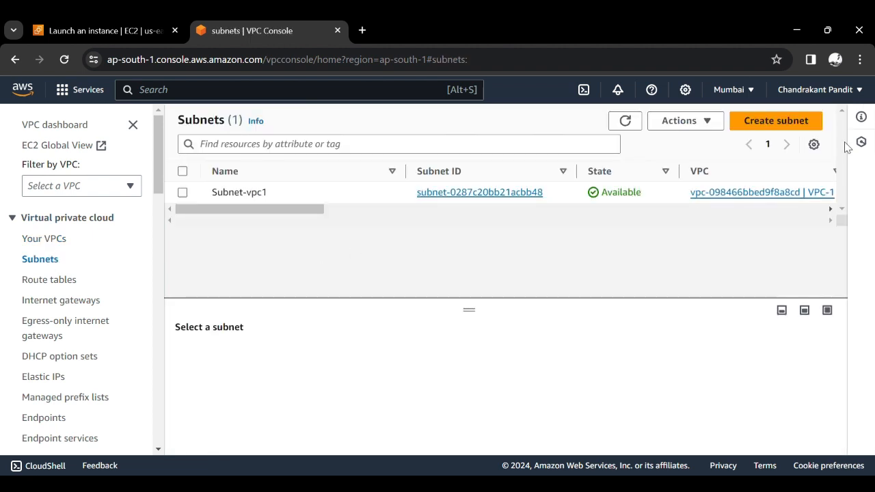
pyautogui.click(784, 126)
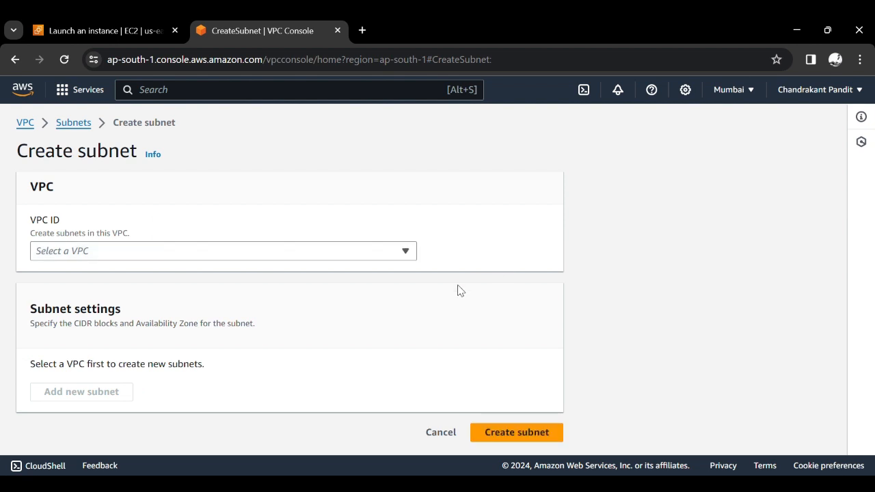
pyautogui.click(285, 255)
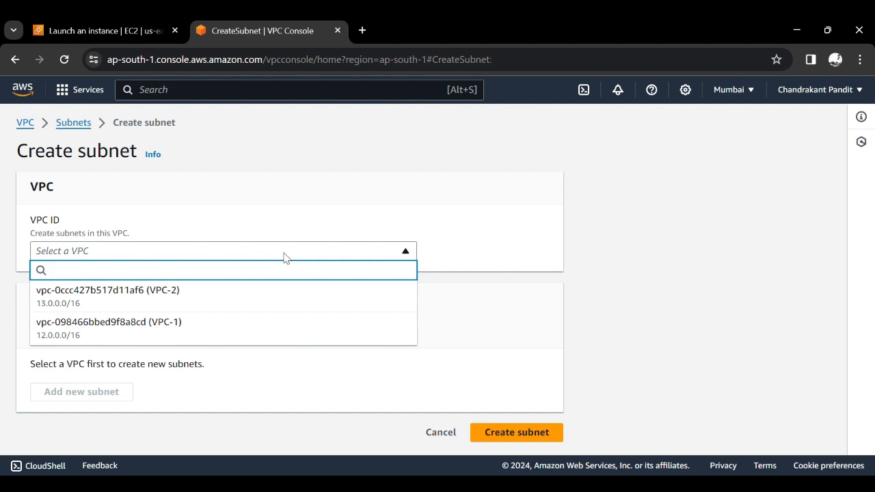
pyautogui.click(240, 289)
pyautogui.scroll(-1, 239, 291)
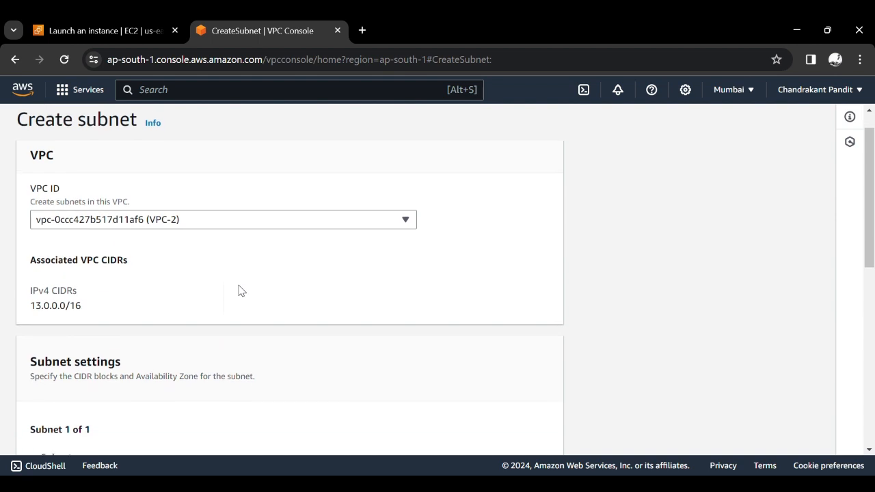
pyautogui.scroll(-1, 240, 289)
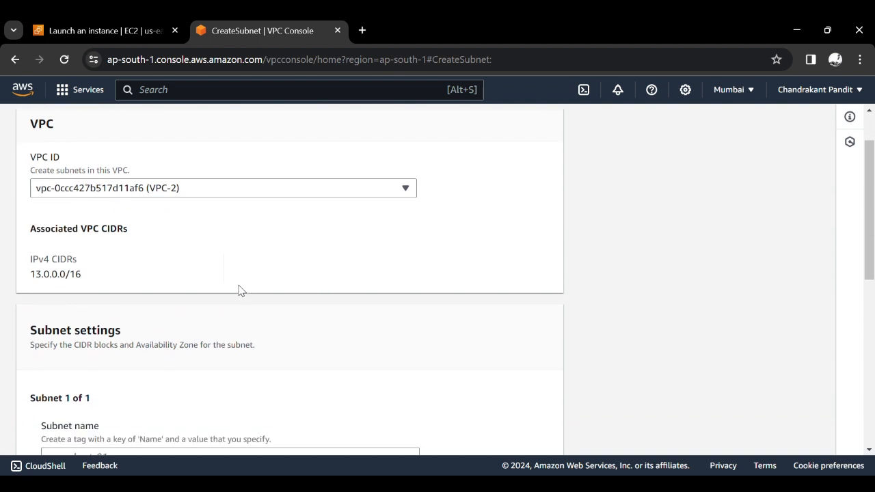
pyautogui.tripleClick(77, 273)
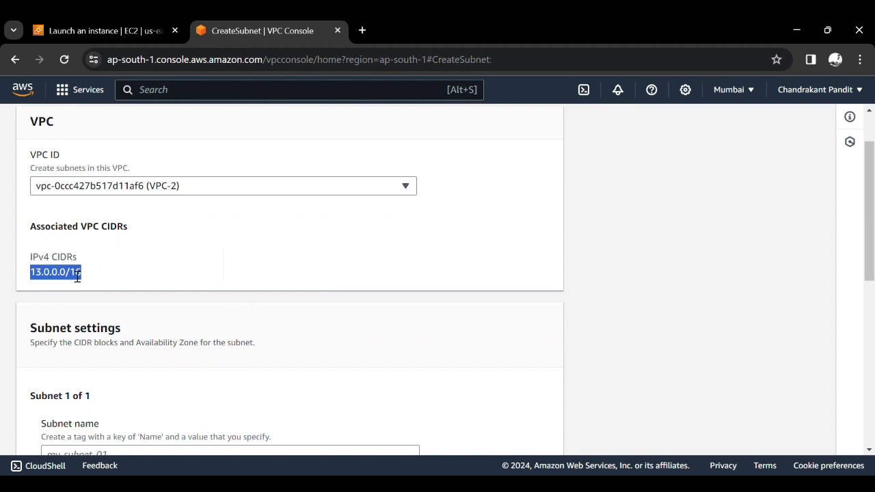
# - Name the new subnet Subnet-vpc2
pyautogui.scroll(-1, 141, 268)
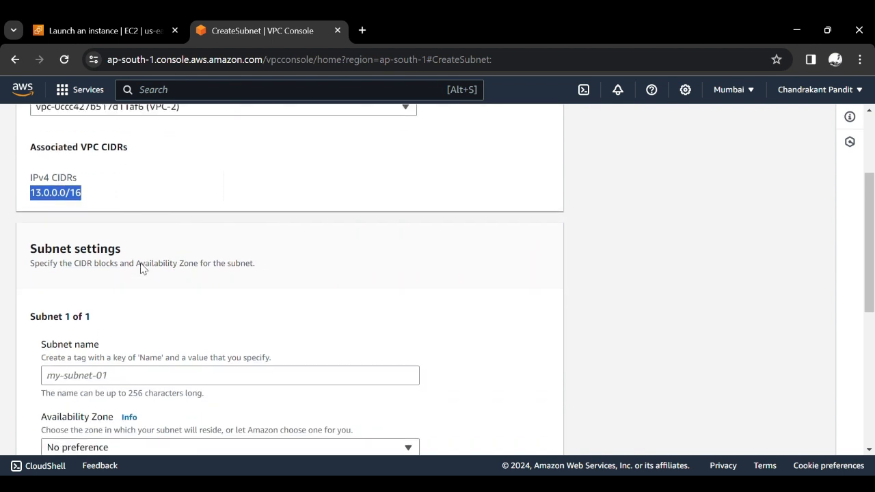
pyautogui.scroll(-1, 140, 268)
pyautogui.click(141, 287)
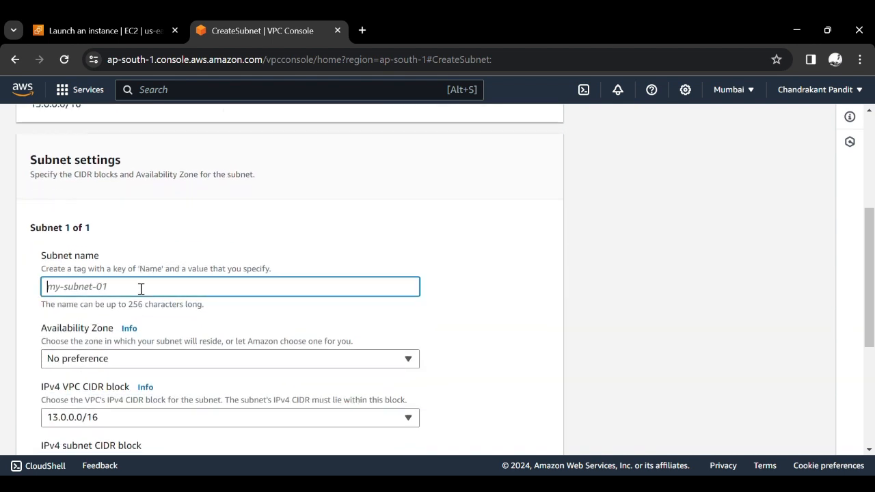
pyautogui.write('Sub')
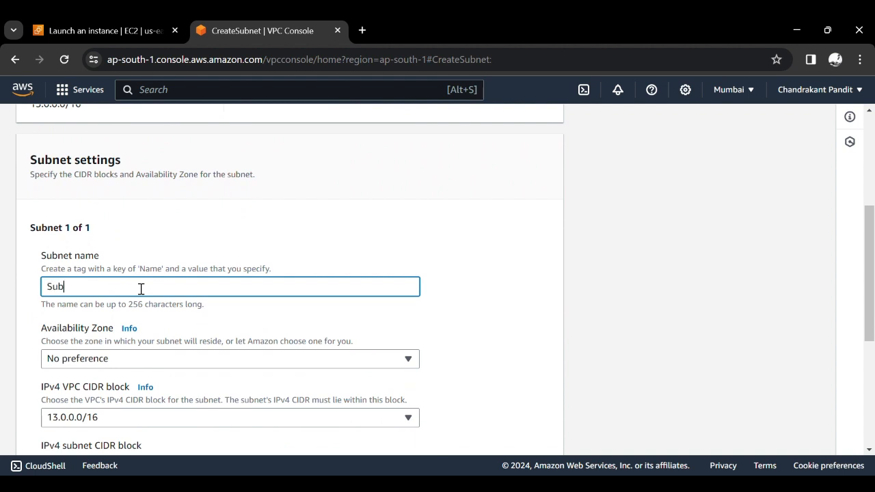
pyautogui.write('ne')
pyautogui.press('BackSpace')
pyautogui.press('BackSpace')
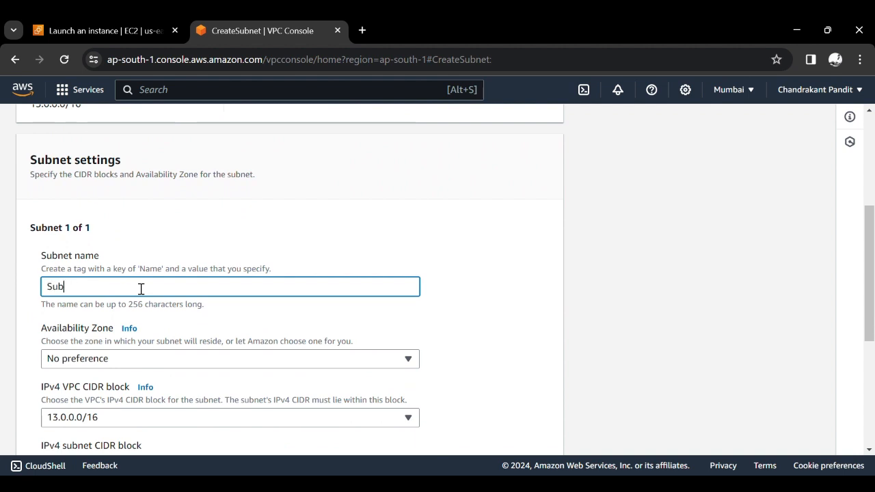
pyautogui.write('net-v')
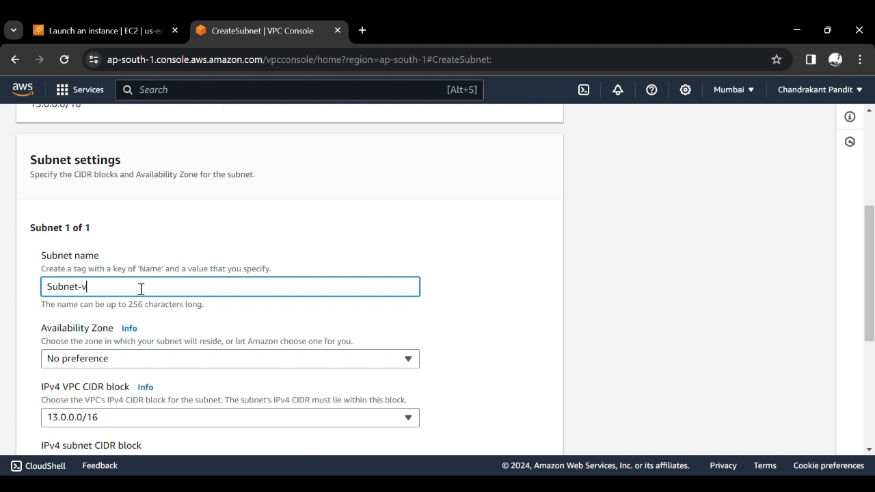
pyautogui.write('pc2')
# - Set the subnet's availability zone to Asia Pacific (Mumbai) / ap-south-1a
pyautogui.scroll(-1, 140, 288)
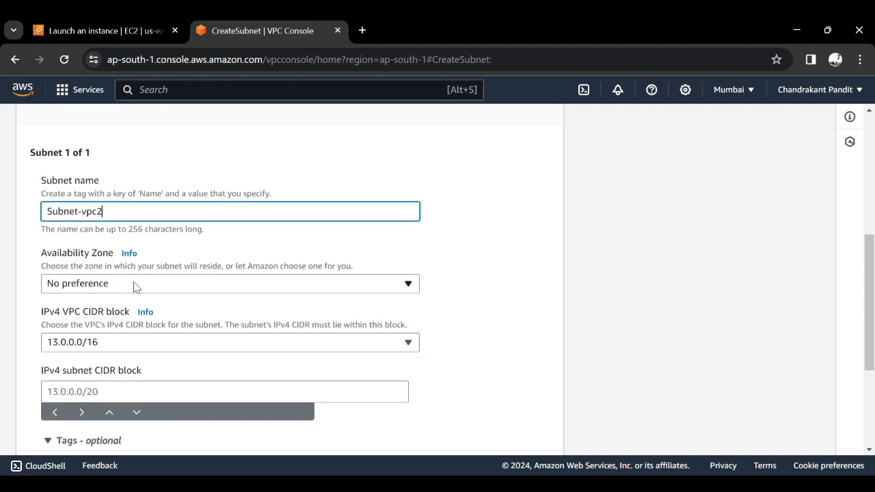
pyautogui.click(139, 286)
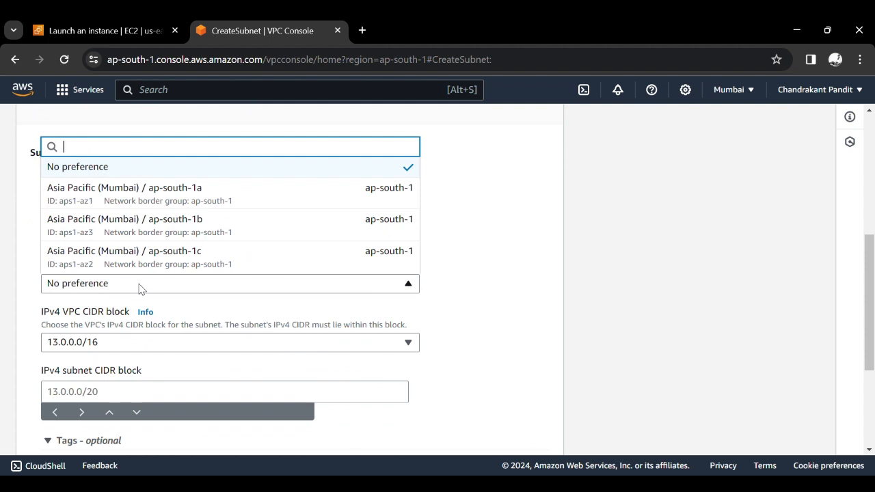
pyautogui.click(192, 194)
# - Set the IPv4 subnet CIDR block of Subnet-vpc2 to 13.0.1.0/24, starting from the copied VPC CIDR
pyautogui.scroll(-2, 498, 282)
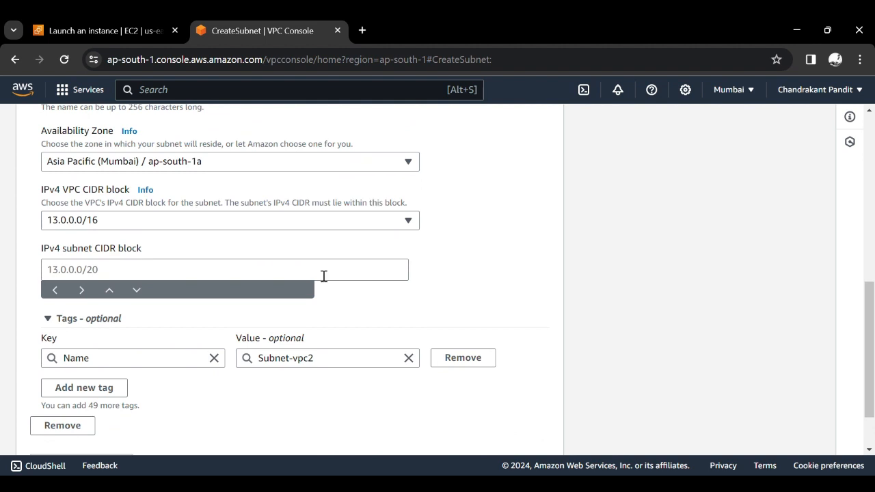
pyautogui.click(315, 274)
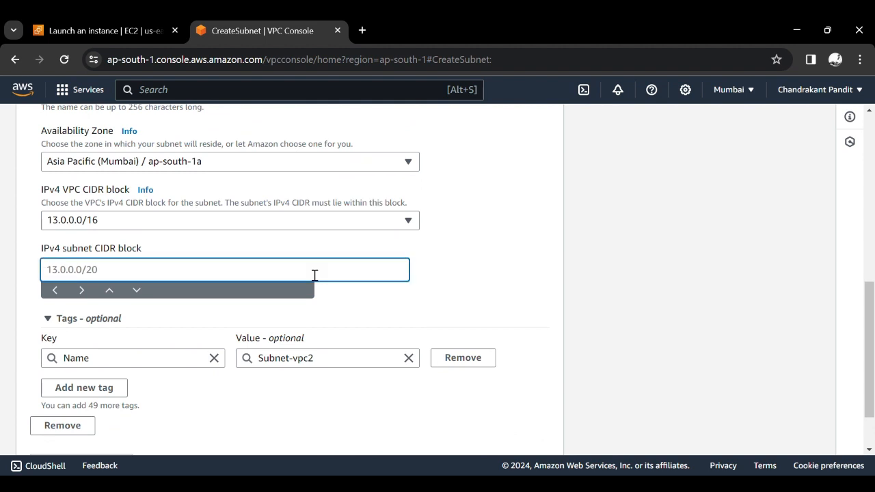
pyautogui.scroll(5, 315, 275)
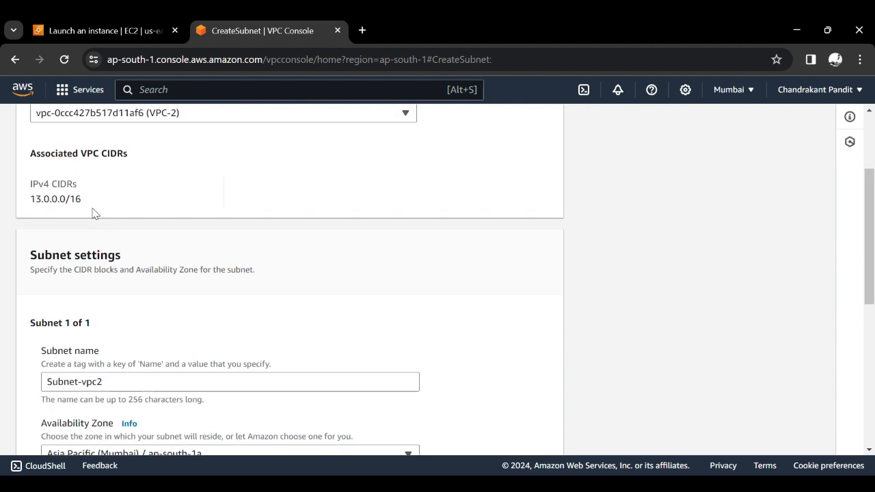
pyautogui.tripleClick(73, 202)
pyautogui.hotkey('ctrl', 'c')
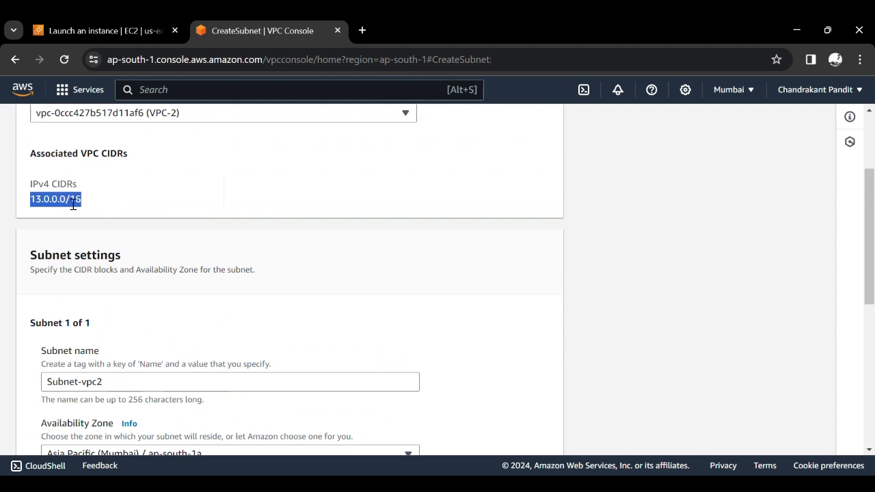
pyautogui.scroll(-4, 73, 202)
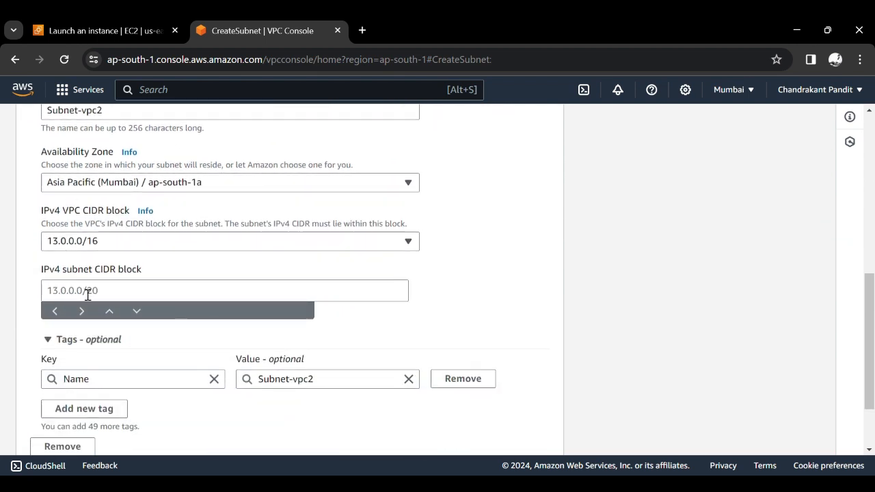
pyautogui.click(88, 295)
pyautogui.hotkey('ctrl', 'v')
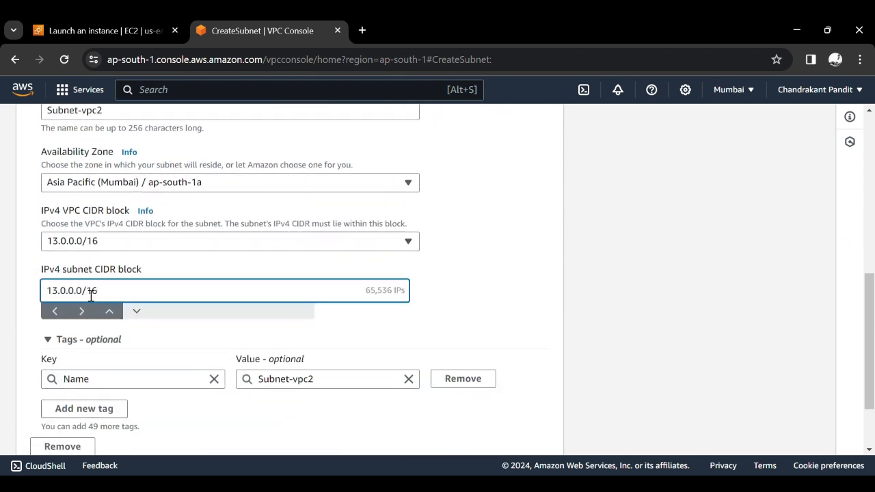
pyautogui.press('BackSpace')
pyautogui.press('BackSpace')
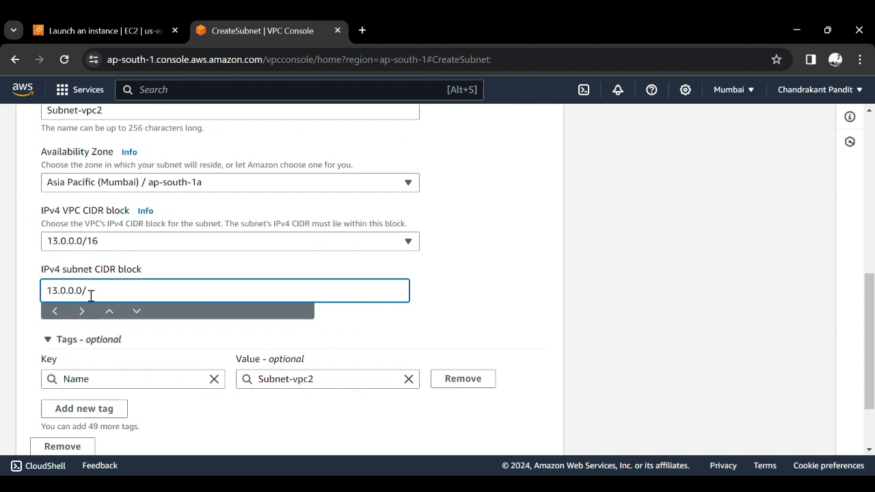
pyautogui.write('24')
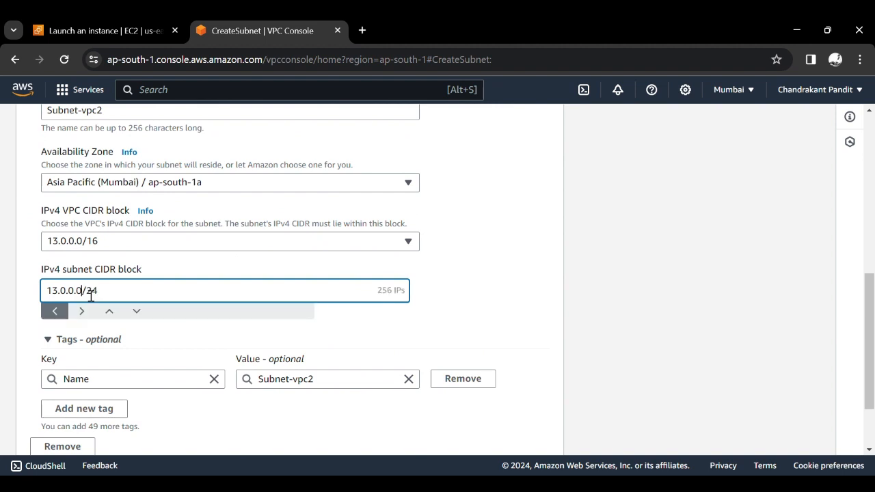
pyautogui.press('BackSpace')
pyautogui.write('1')
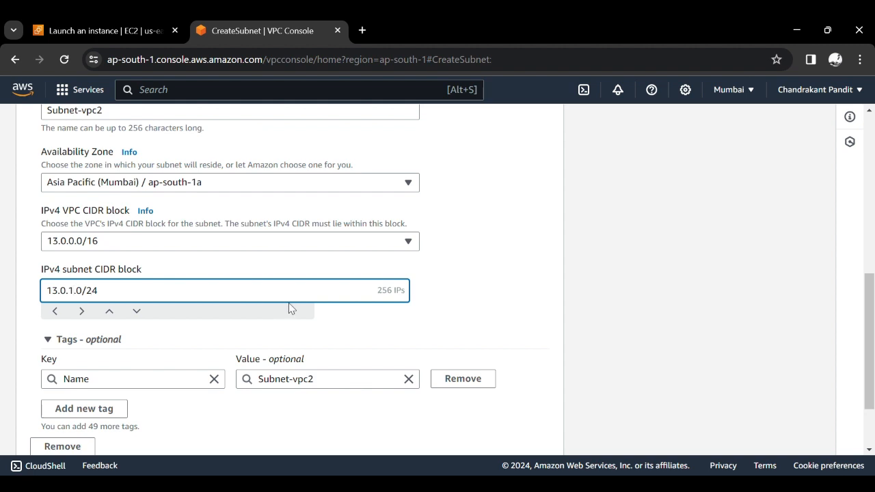
# - Check the number of IP addresses in the CIDR block, create Subnet-vpc2 and refresh the subnet list
pyautogui.doubleClick(401, 295)
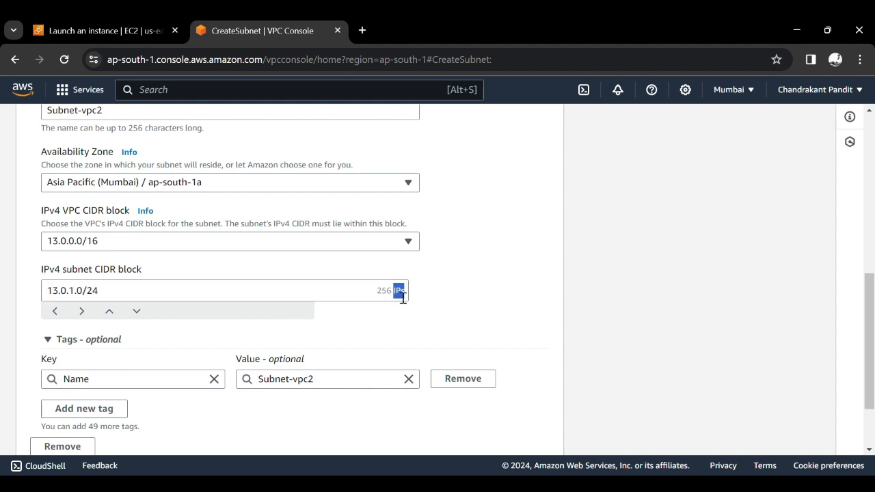
pyautogui.click(472, 311)
pyautogui.scroll(-2, 441, 316)
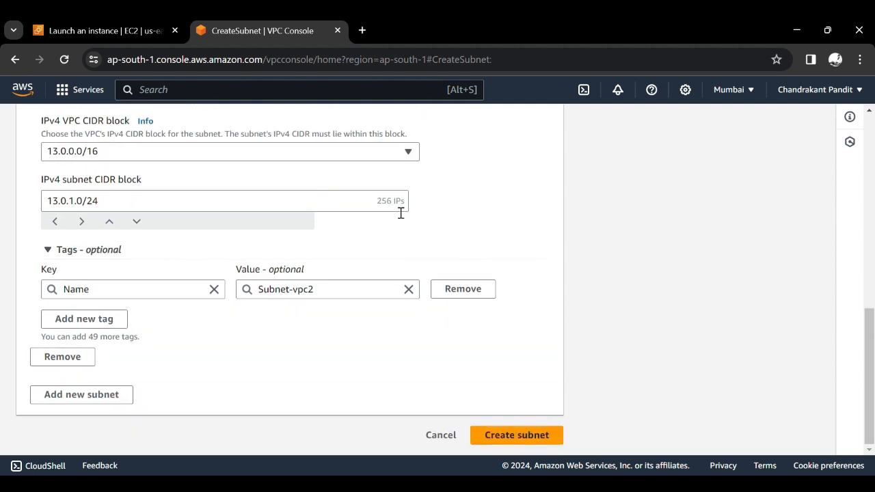
pyautogui.tripleClick(398, 205)
pyautogui.click(461, 207)
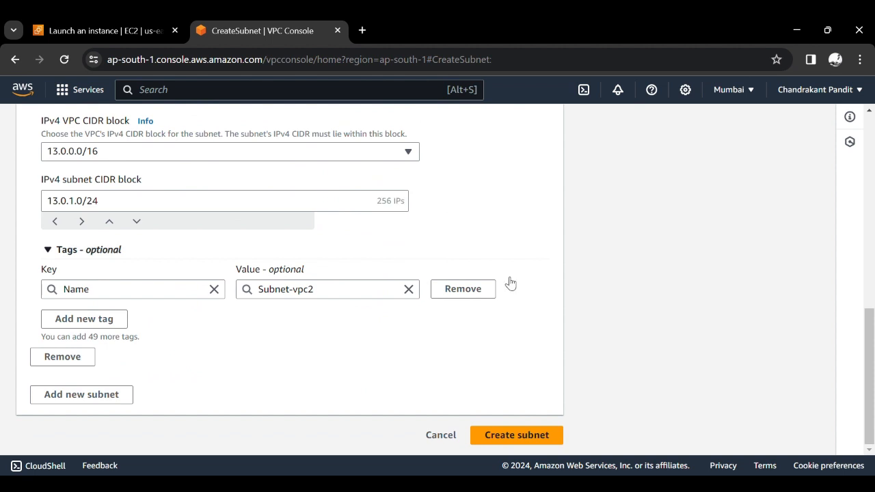
pyautogui.click(525, 436)
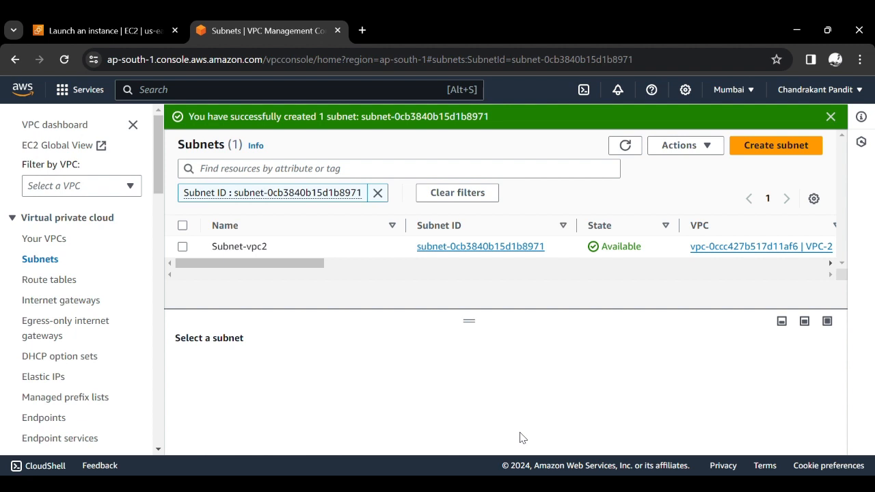
pyautogui.click(632, 143)
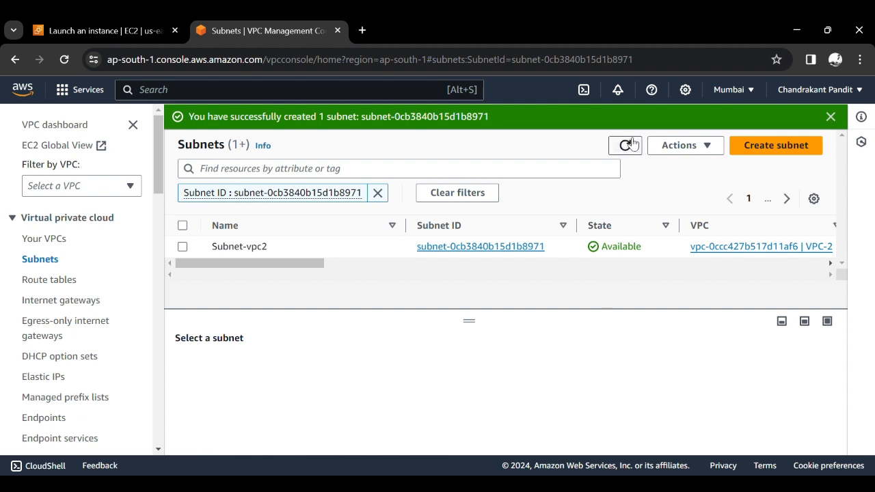
pyautogui.click(632, 143)
pyautogui.click(632, 144)
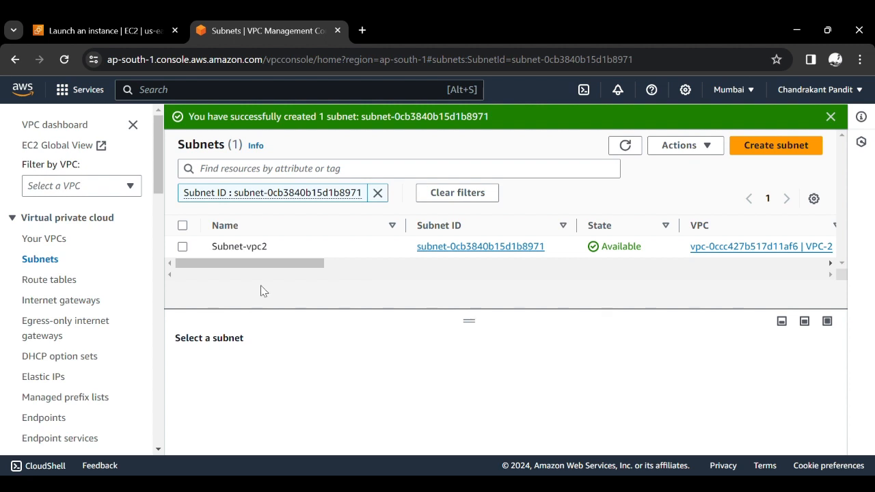
# - Open the RG-VPC1 route table from the list of route tables and display its subnet associations
pyautogui.click(61, 281)
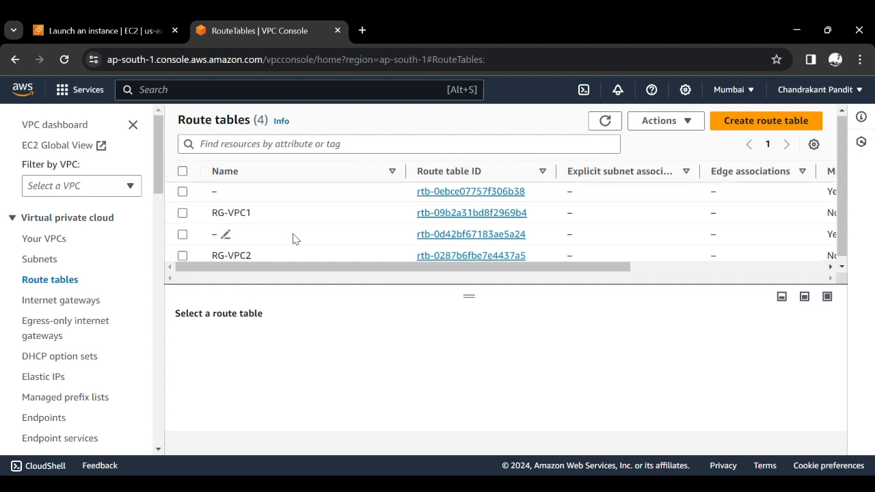
pyautogui.scroll(-1, 292, 238)
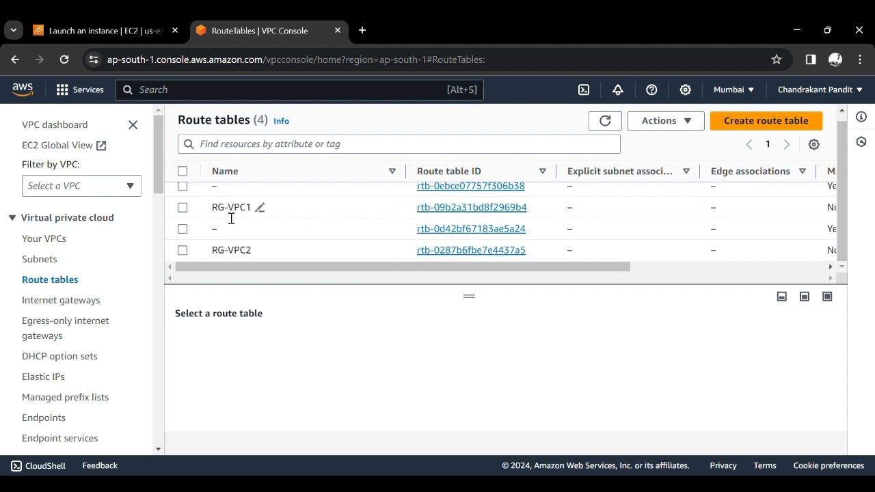
pyautogui.click(518, 207)
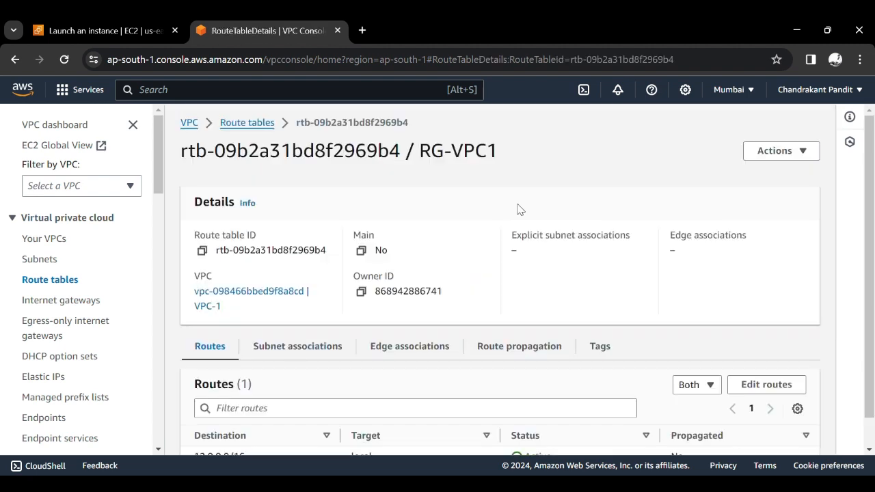
pyautogui.scroll(-2, 445, 328)
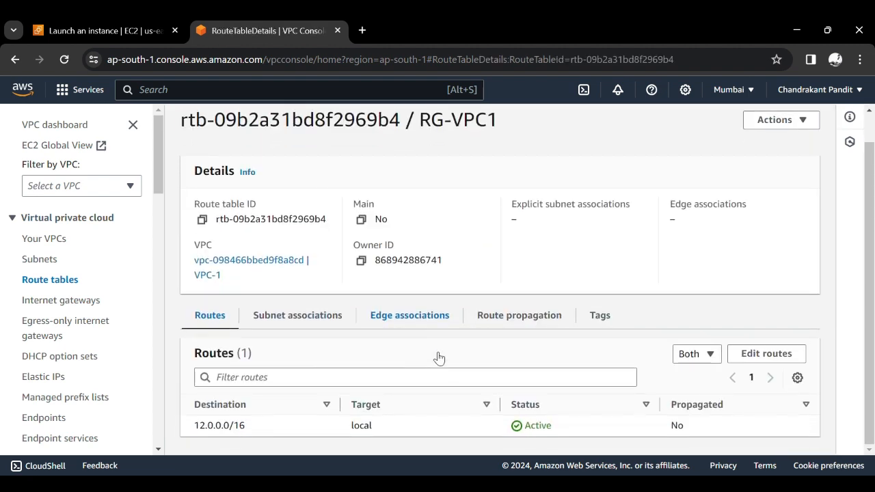
pyautogui.click(309, 325)
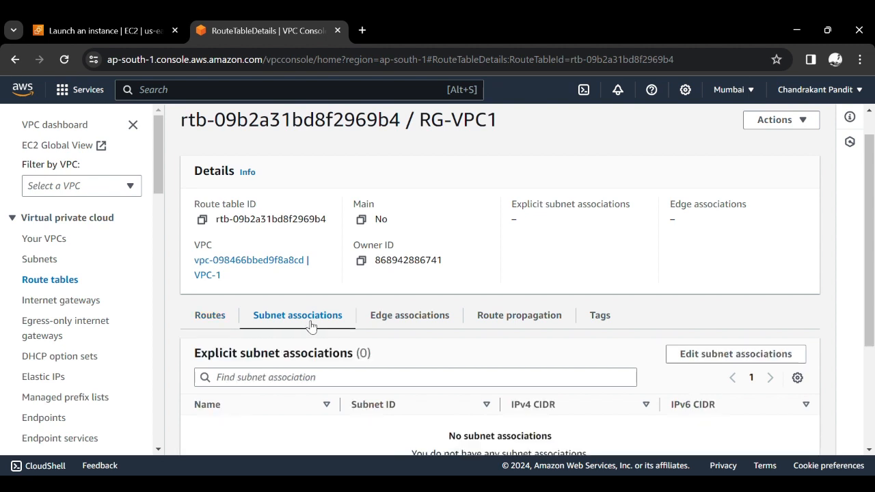
pyautogui.scroll(-2, 353, 365)
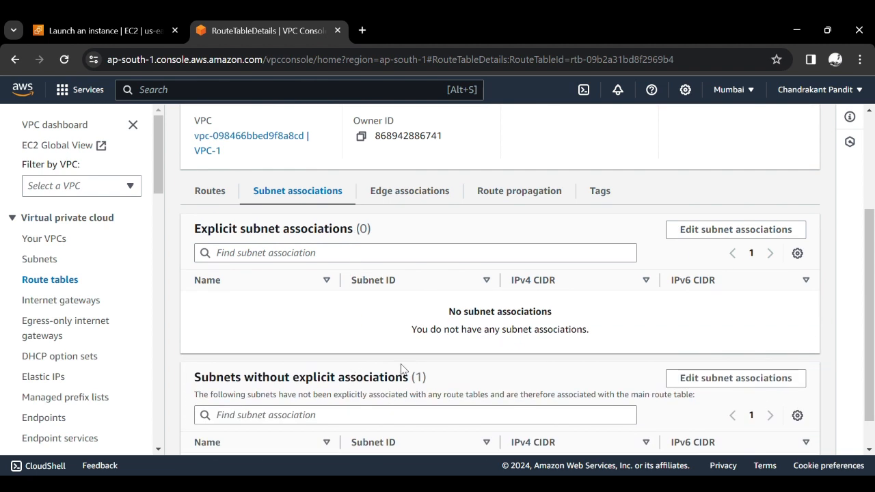
pyautogui.scroll(-1, 402, 369)
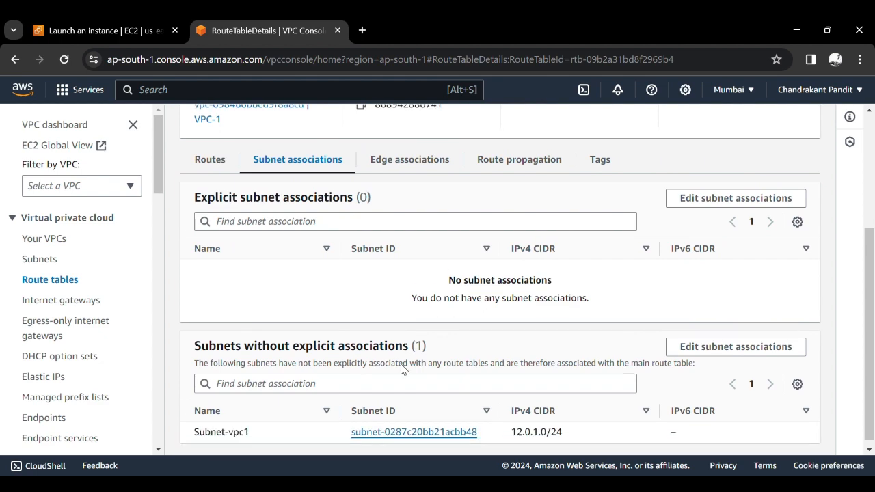
# - Associate Subnet-vpc1 with the RG-VPC1 route table and save the association
pyautogui.scroll(1, 402, 367)
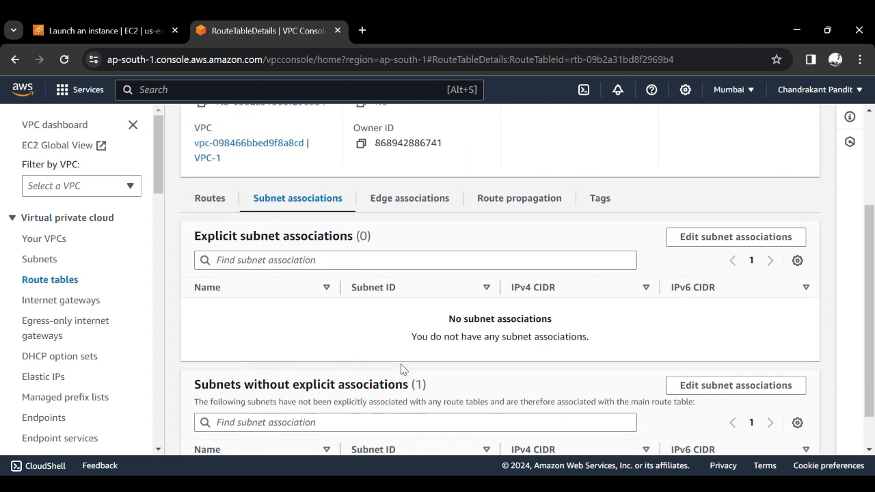
pyautogui.click(692, 239)
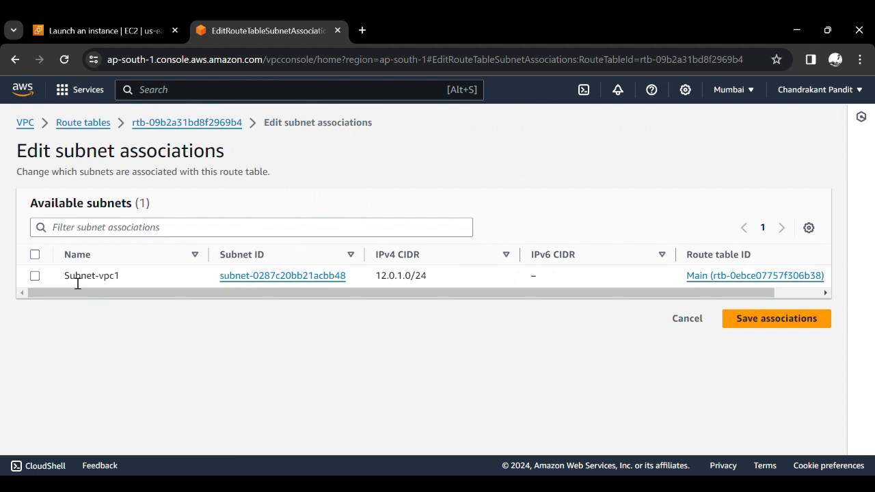
pyautogui.click(36, 277)
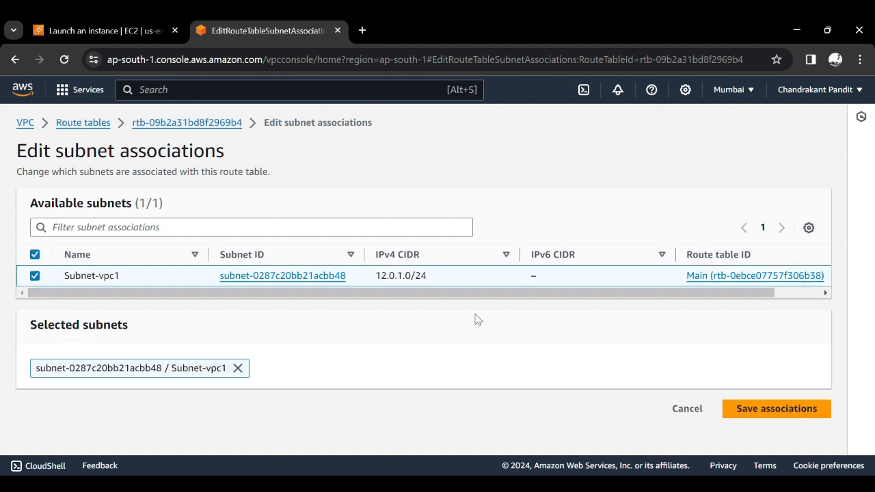
pyautogui.click(787, 410)
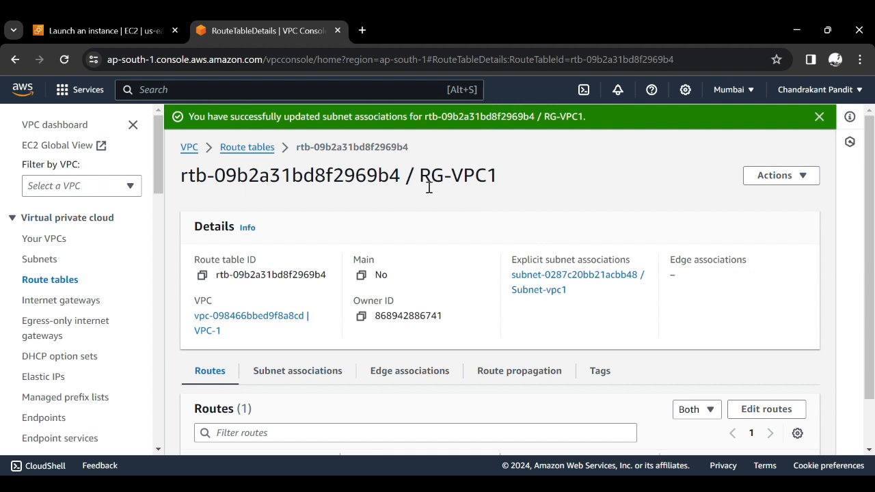
# - Open the RG-VPC2 route table from the list of route tables and associate Subnet-vpc2 with it
pyautogui.click(265, 150)
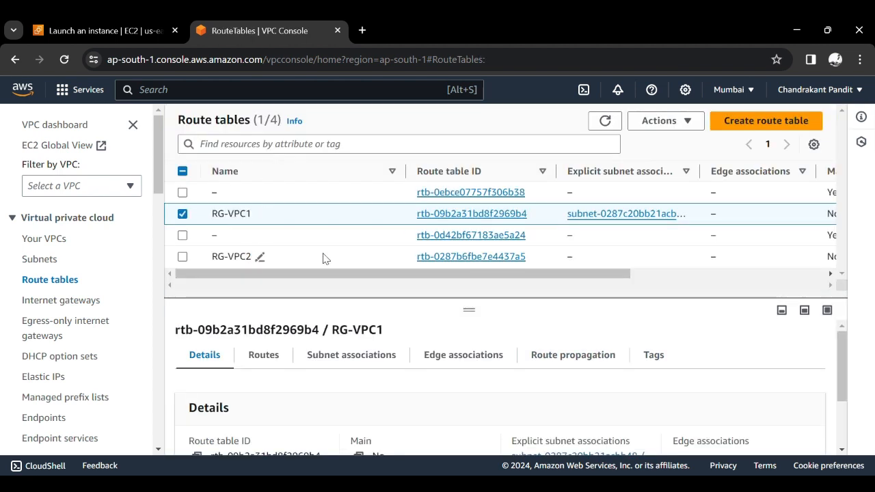
pyautogui.click(440, 259)
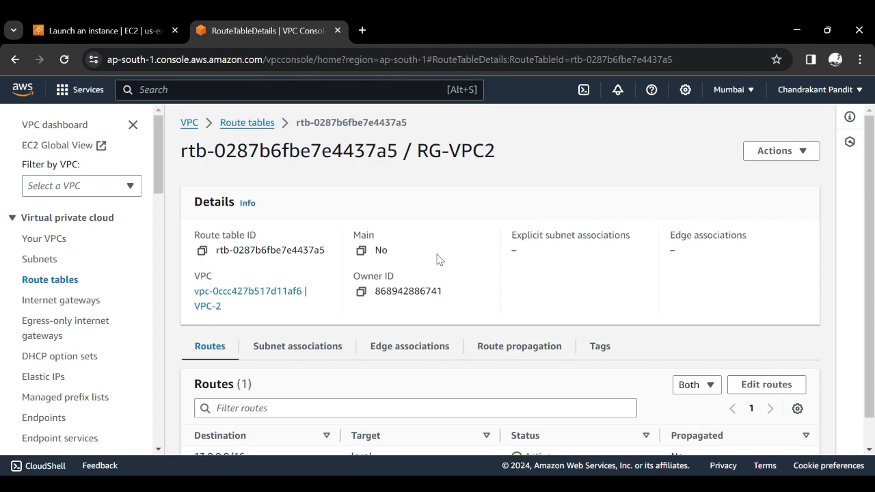
pyautogui.scroll(-1, 438, 259)
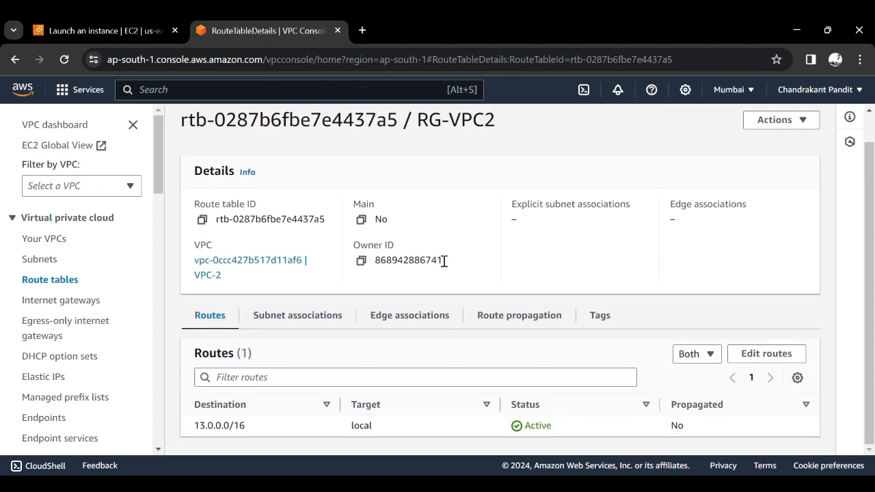
pyautogui.click(319, 316)
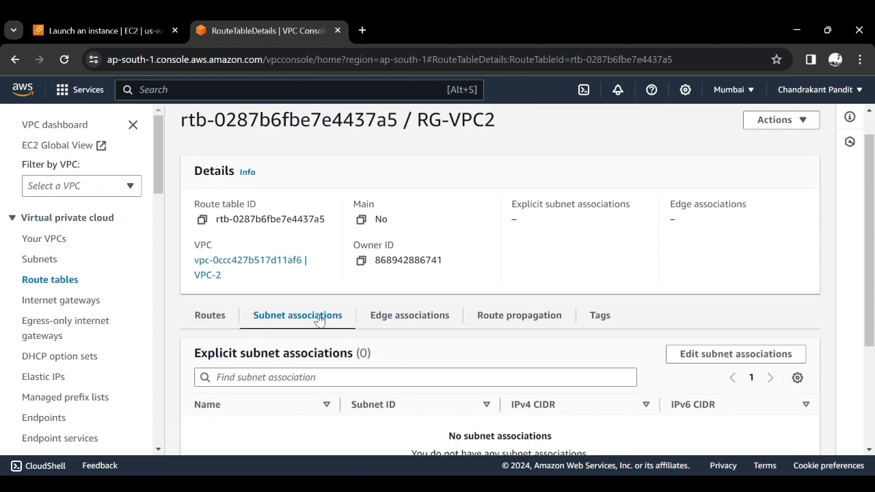
pyautogui.scroll(-3, 415, 382)
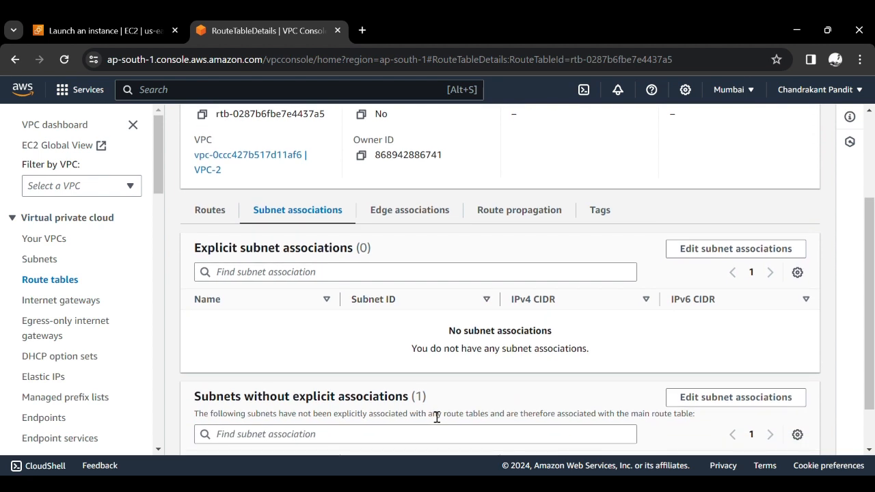
pyautogui.click(736, 249)
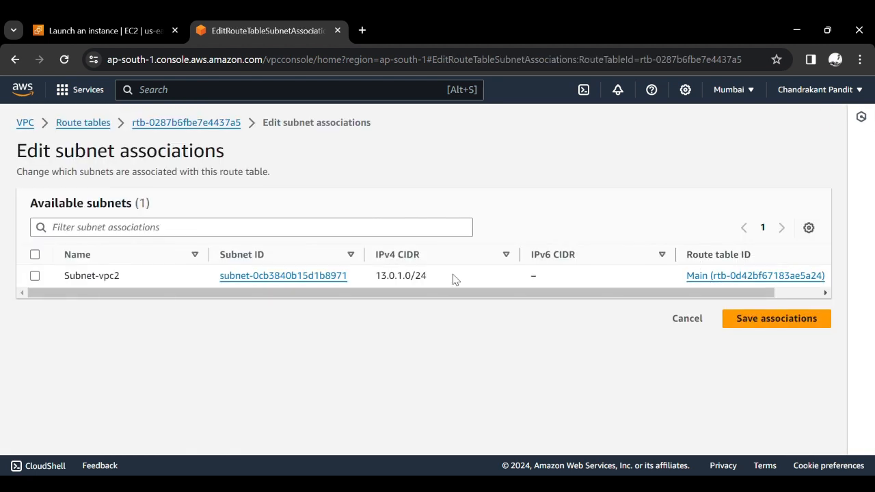
pyautogui.click(35, 276)
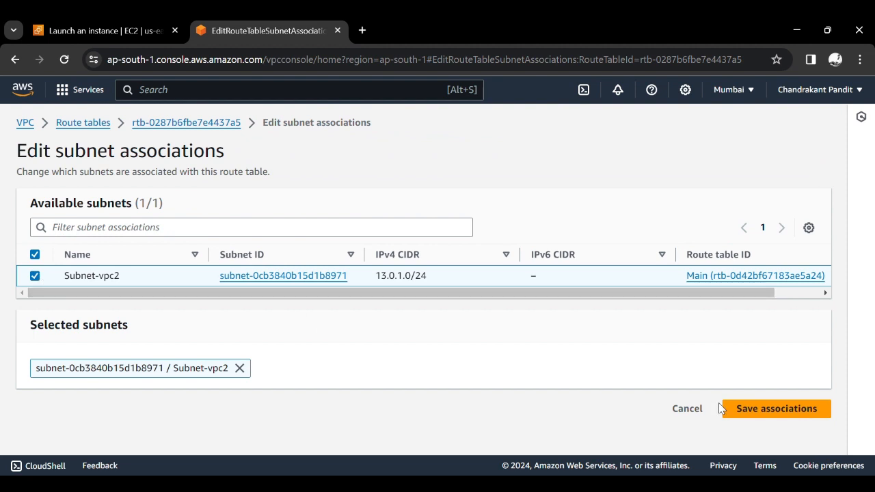
pyautogui.click(747, 410)
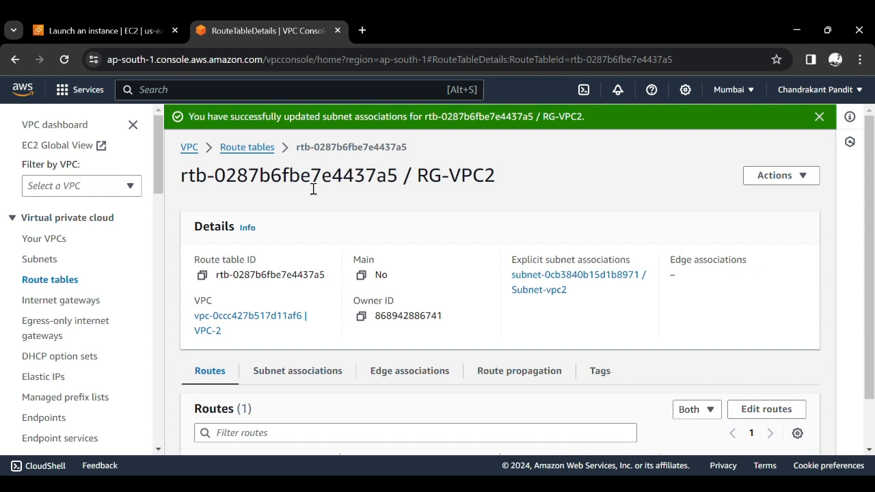
# - Search the AWS services for ec2, open the EC2 dashboard and highlight its Mumbai region resources note
pyautogui.click(290, 92)
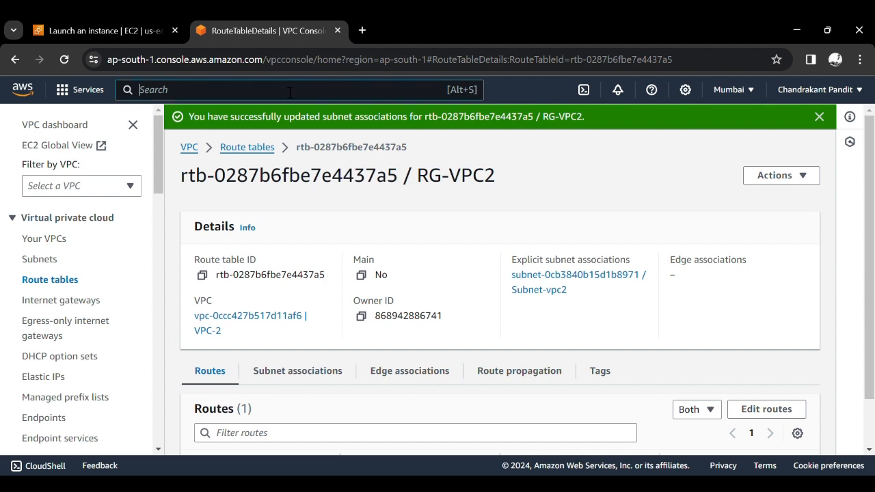
pyautogui.write('ec2')
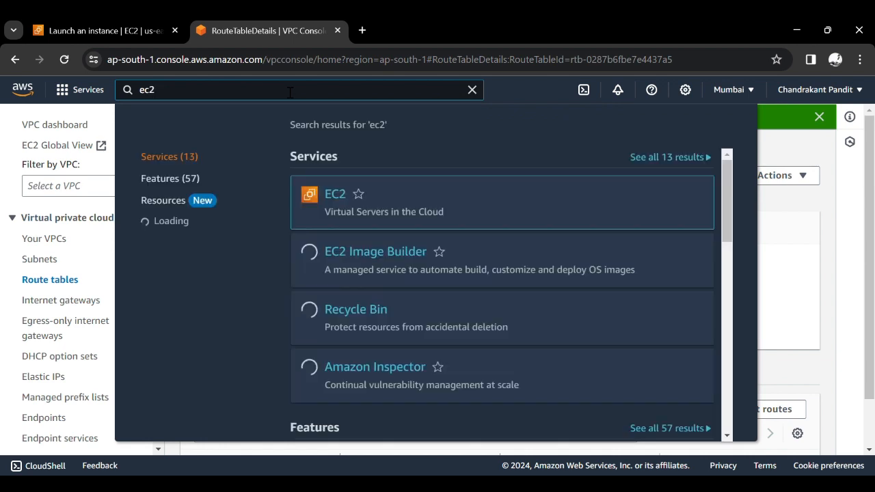
pyautogui.click(336, 198)
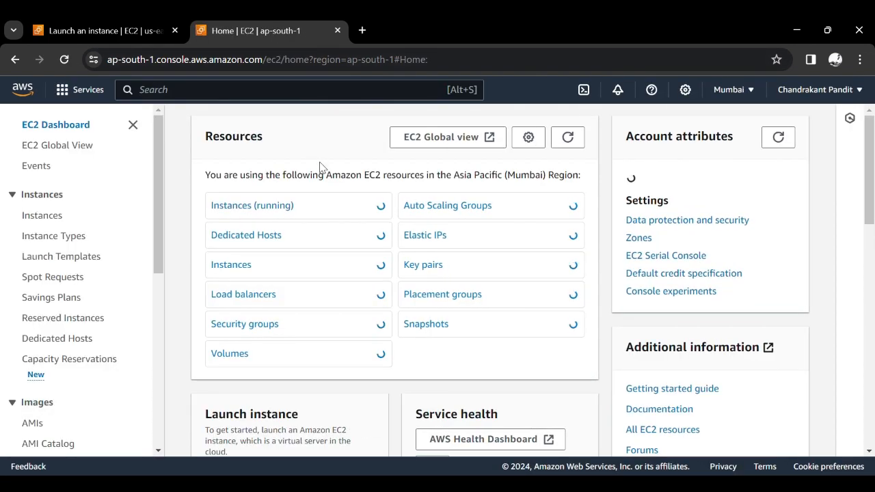
pyautogui.tripleClick(330, 183)
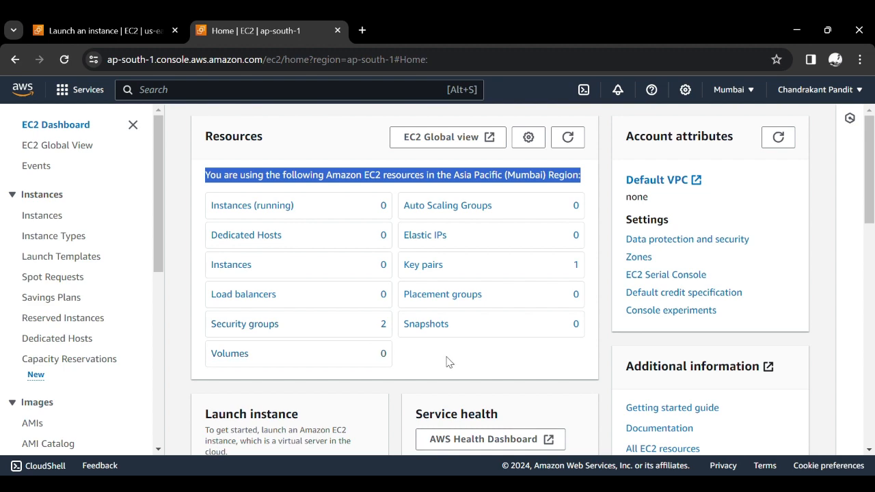
# - Start launching a new EC2 instance in the Asia Pacific (Mumbai) region from the dashboard
pyautogui.scroll(-1, 447, 363)
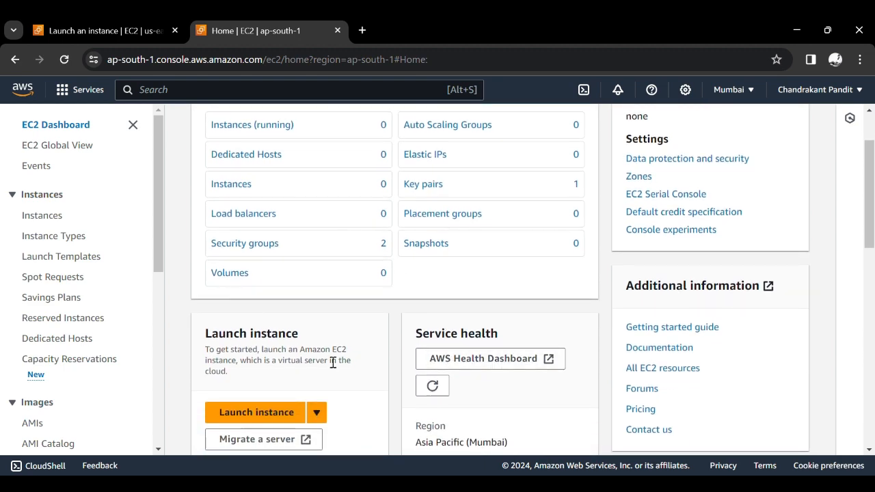
pyautogui.scroll(-2, 333, 362)
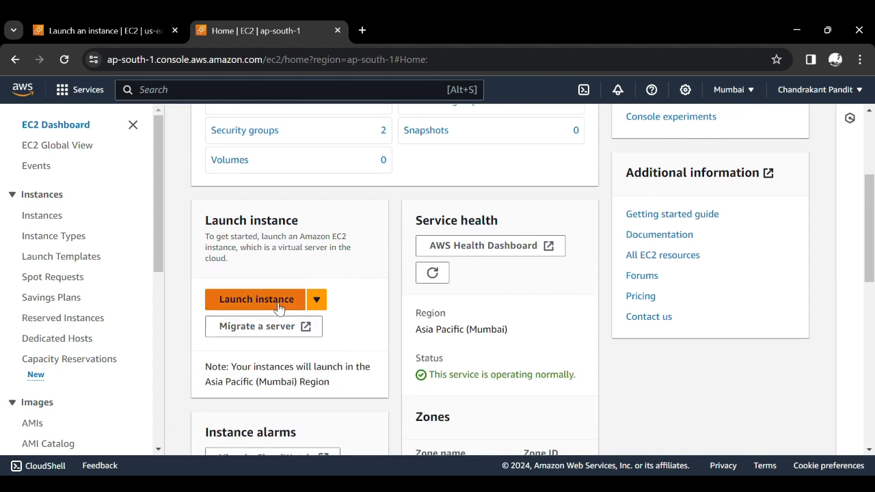
pyautogui.scroll(-1, 302, 251)
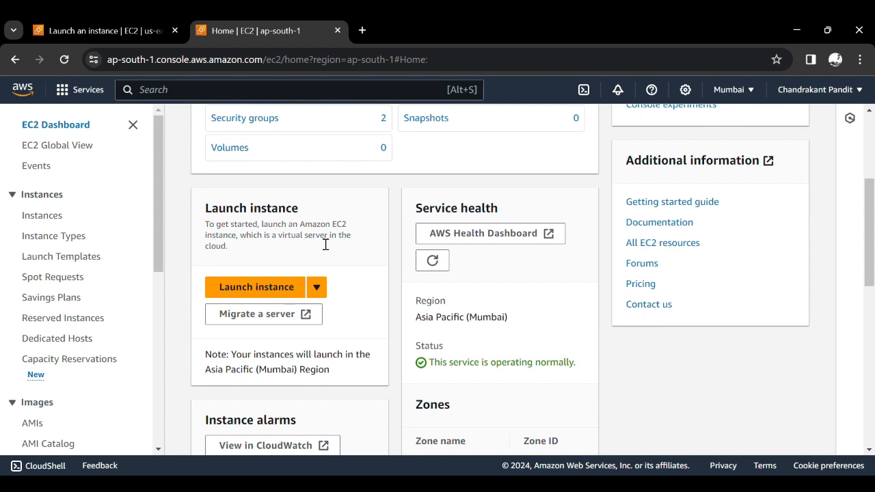
pyautogui.scroll(-1, 325, 246)
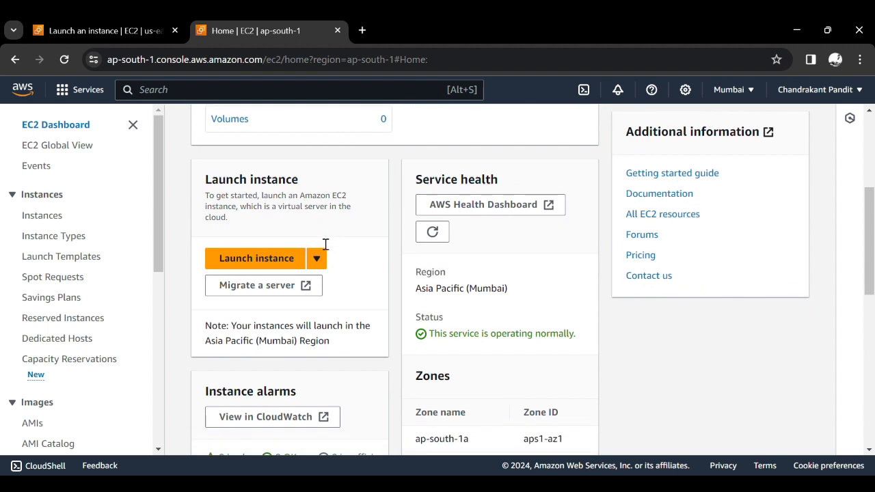
pyautogui.scroll(-1, 296, 335)
pyautogui.scroll(1, 297, 335)
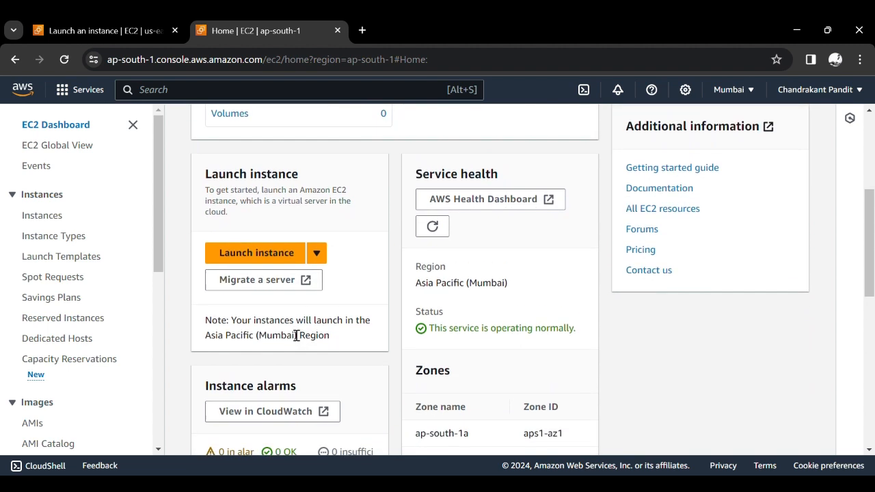
pyautogui.click(282, 236)
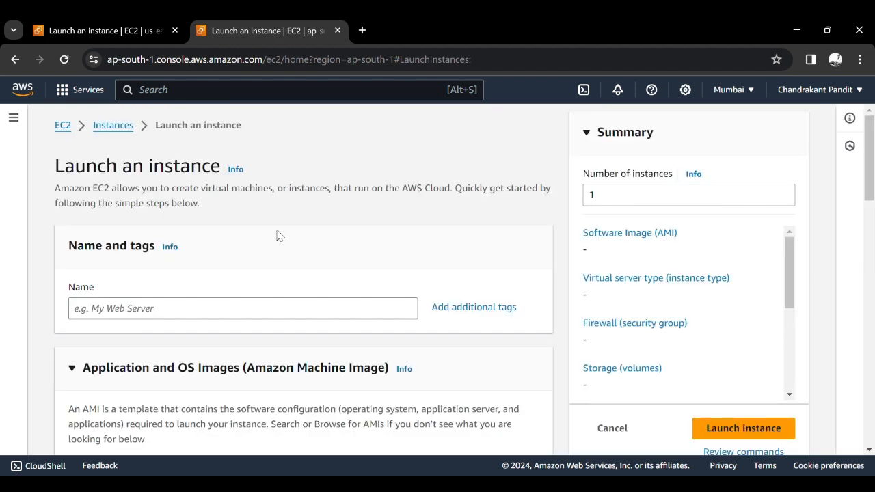
# - Name the new instance VPC1-EC2-INSTANCE
pyautogui.click(213, 309)
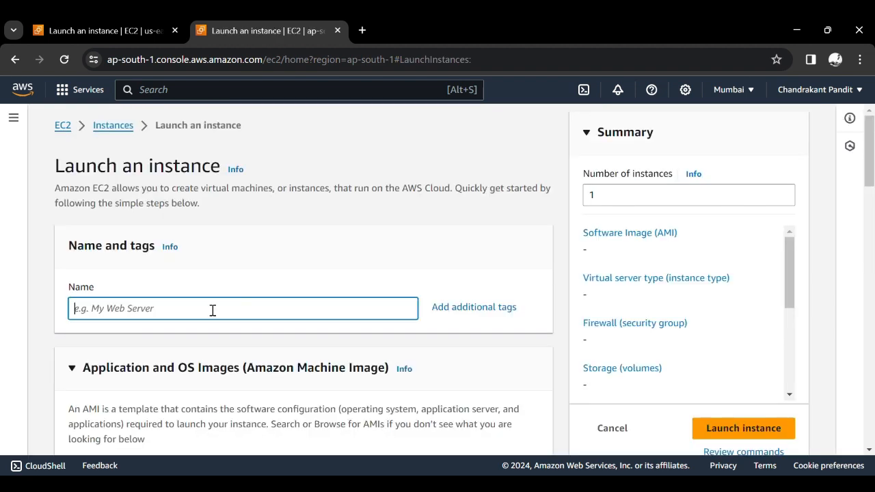
pyautogui.write('VPC')
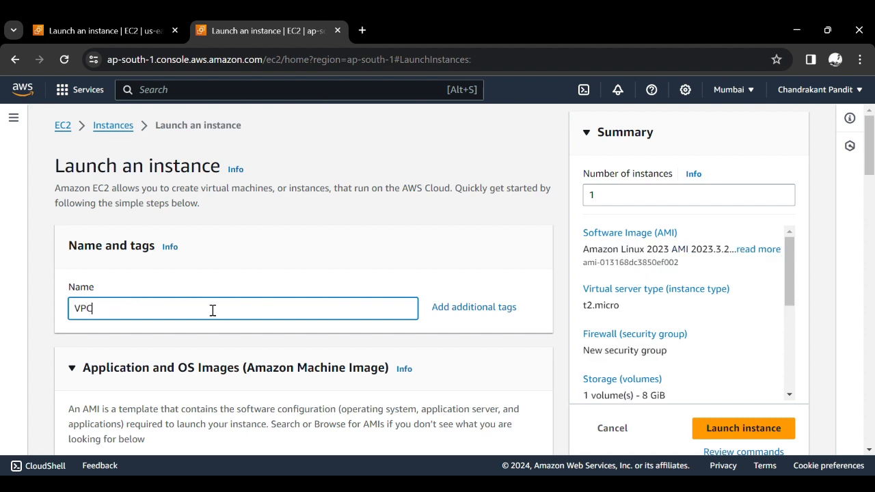
pyautogui.write('1-EC2-INSTANCE')
# - Choose the Ubuntu machine image for the instance and review its AMI details and the instance type
pyautogui.scroll(-4, 213, 310)
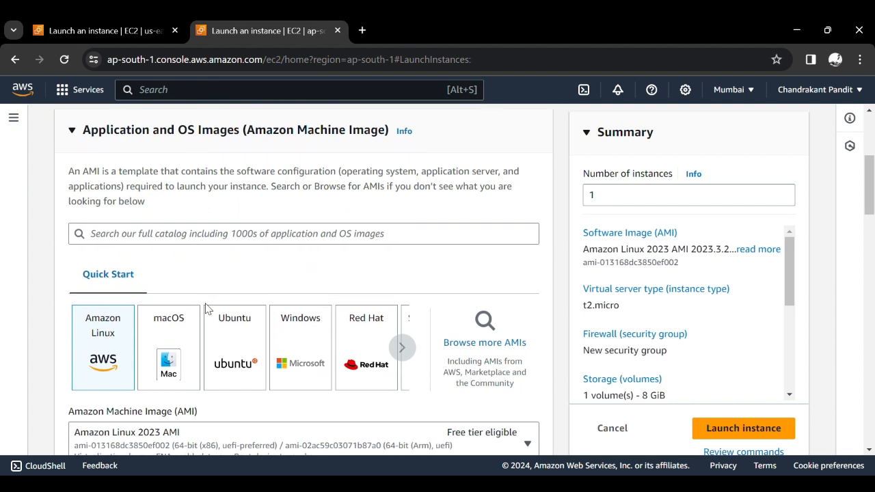
pyautogui.click(231, 342)
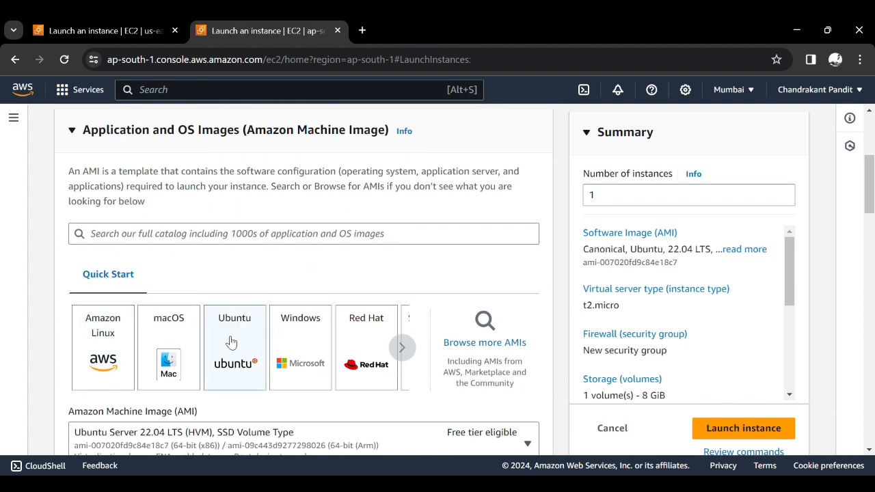
pyautogui.scroll(-1, 229, 343)
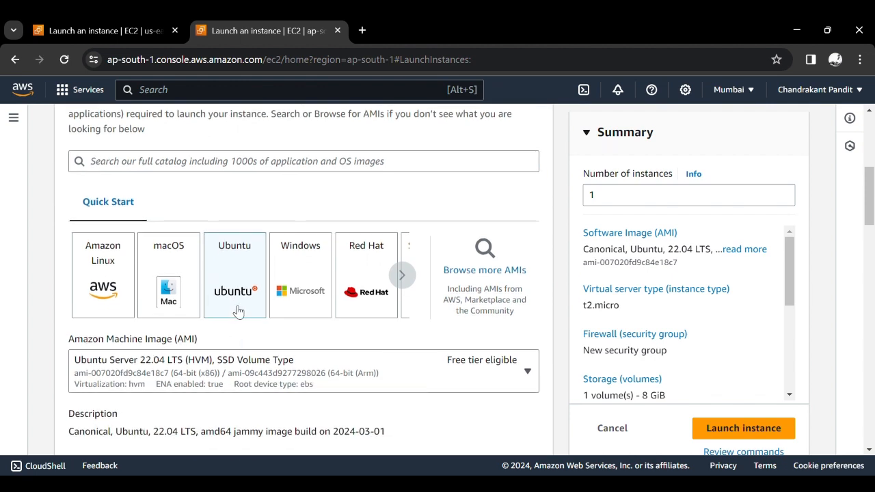
pyautogui.scroll(-1, 239, 303)
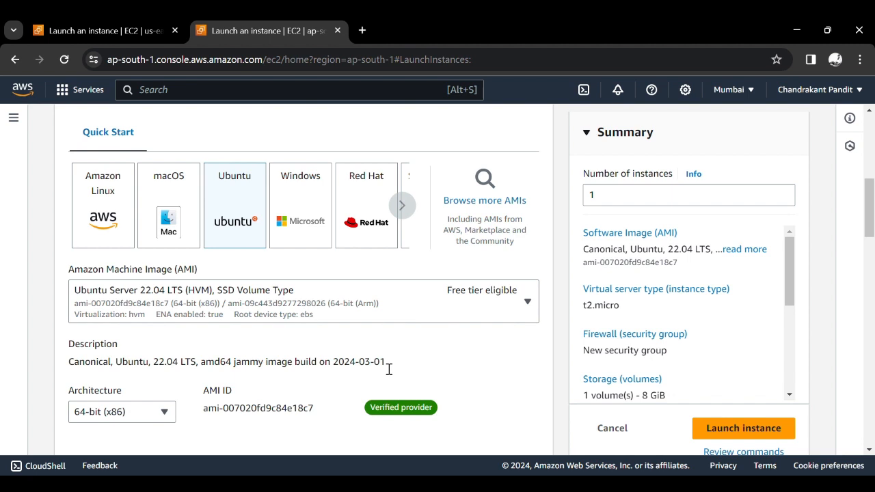
pyautogui.scroll(-1, 389, 369)
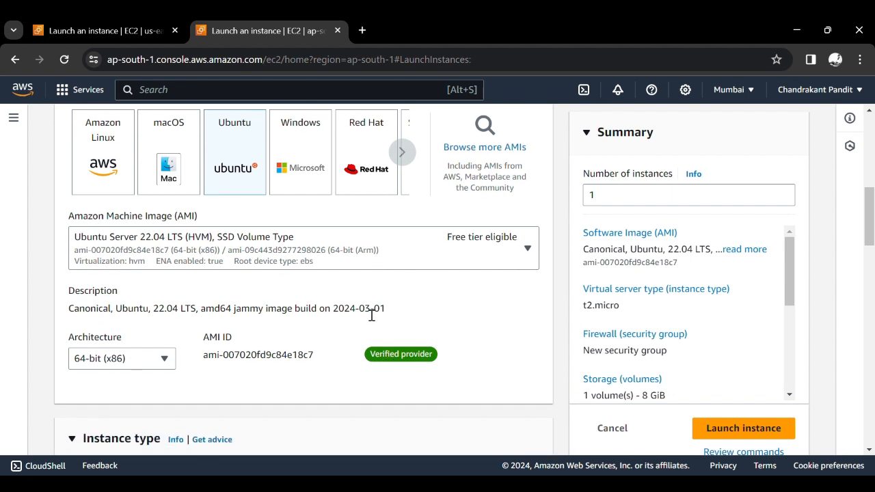
pyautogui.scroll(-3, 365, 314)
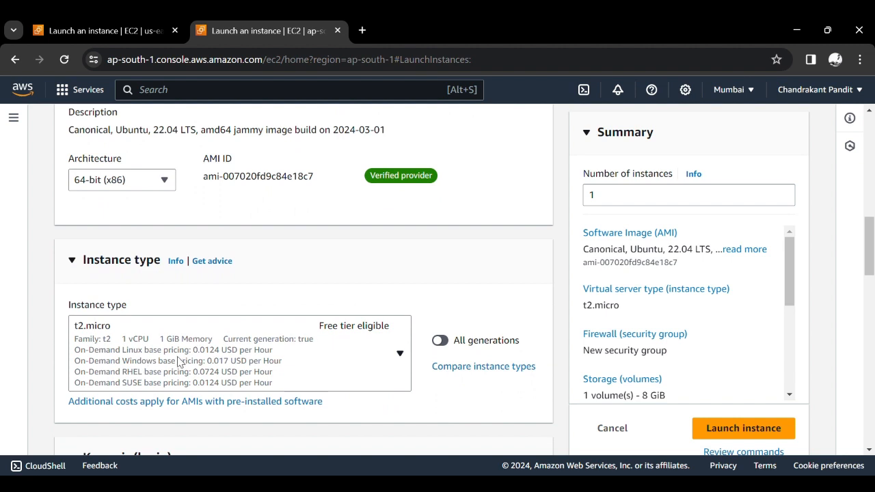
# - Select the existing kube key pair for logging in to the instance
pyautogui.scroll(-3, 177, 360)
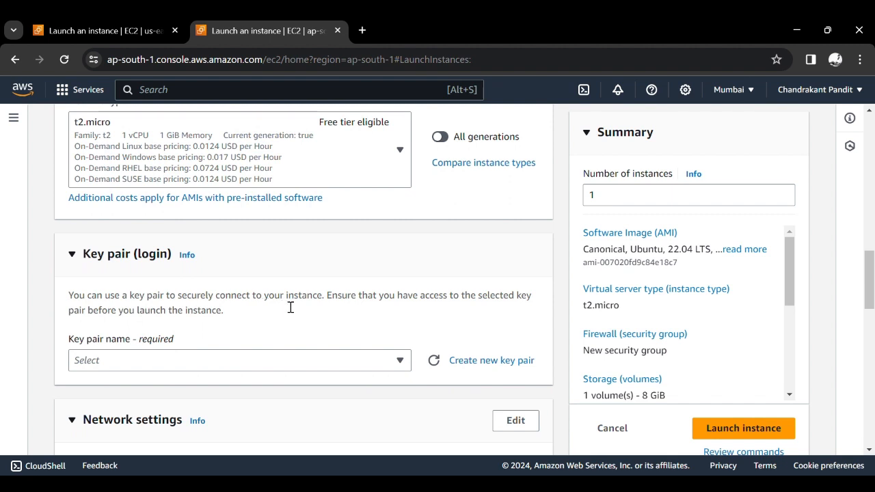
pyautogui.scroll(-1, 291, 308)
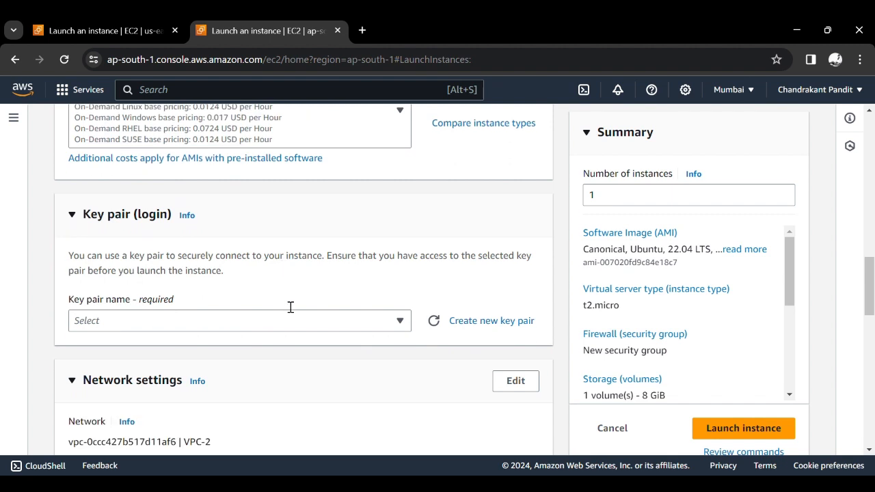
pyautogui.click(232, 321)
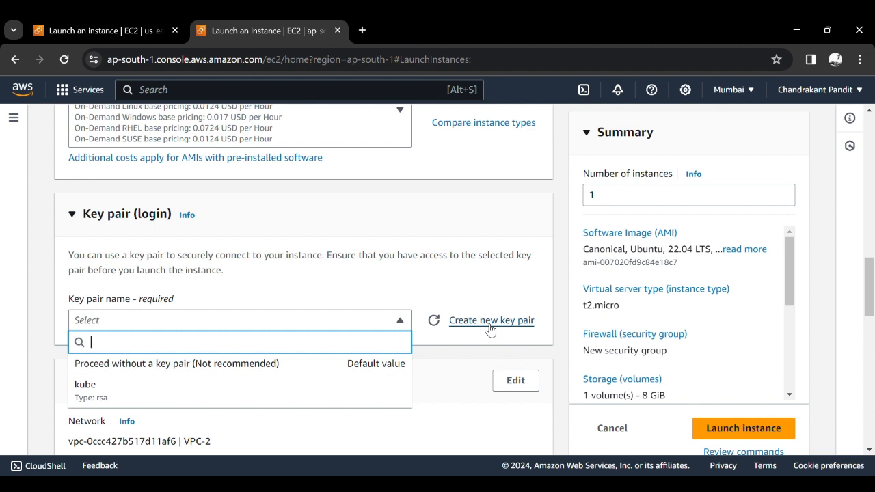
pyautogui.click(244, 395)
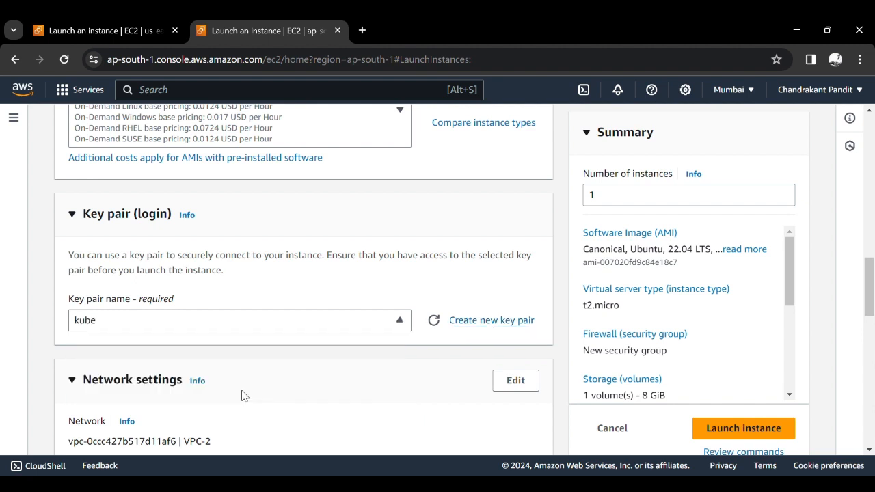
pyautogui.click(299, 331)
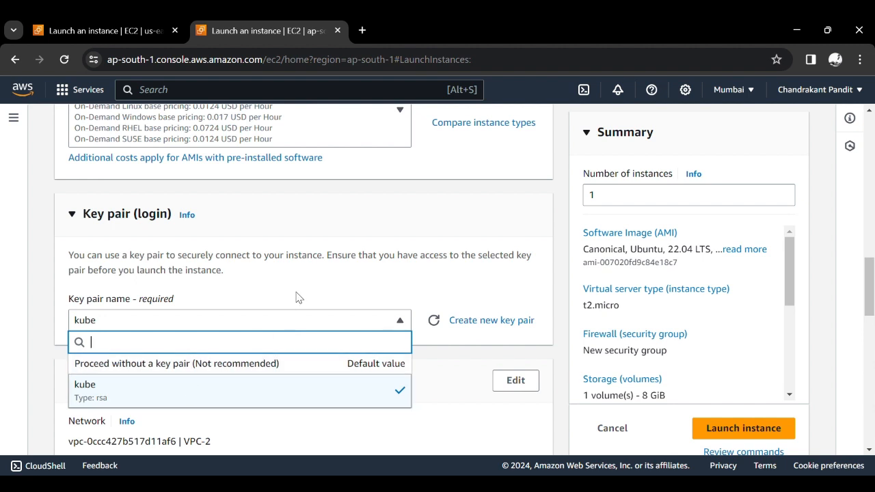
pyautogui.click(351, 258)
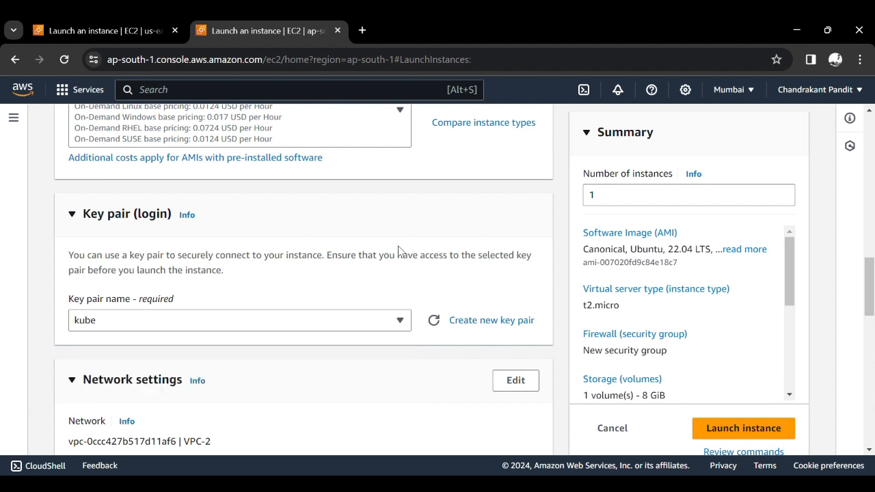
# - Start a new key pair for the instance login and name it MasterKey
pyautogui.click(290, 323)
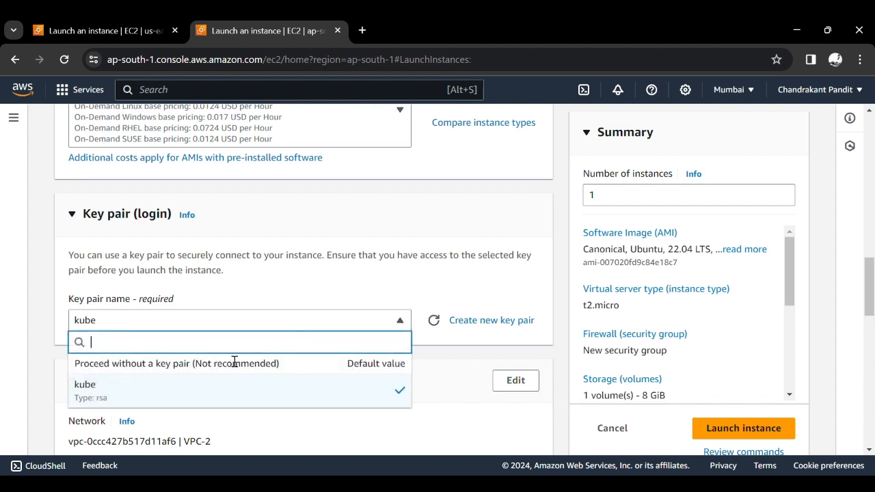
pyautogui.click(401, 262)
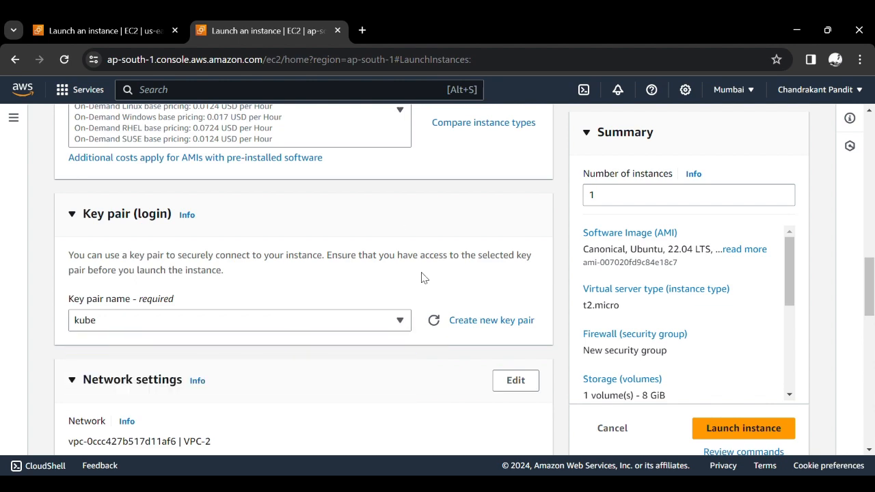
pyautogui.click(487, 321)
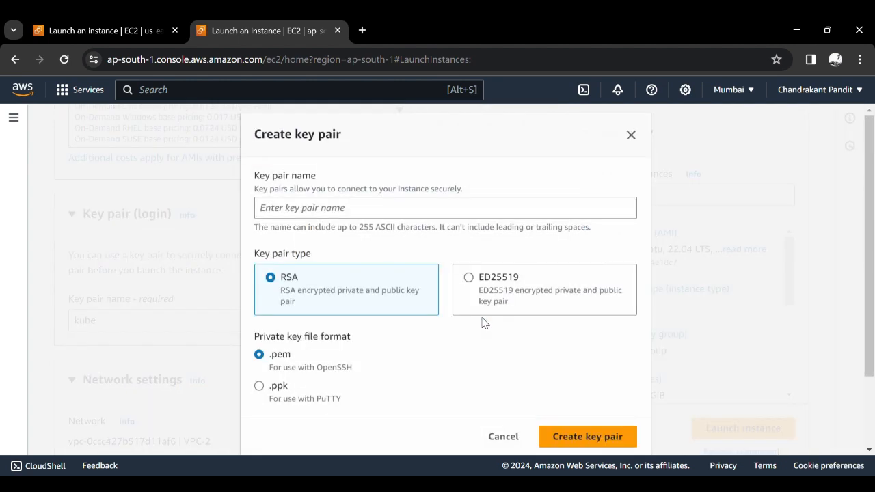
pyautogui.click(369, 218)
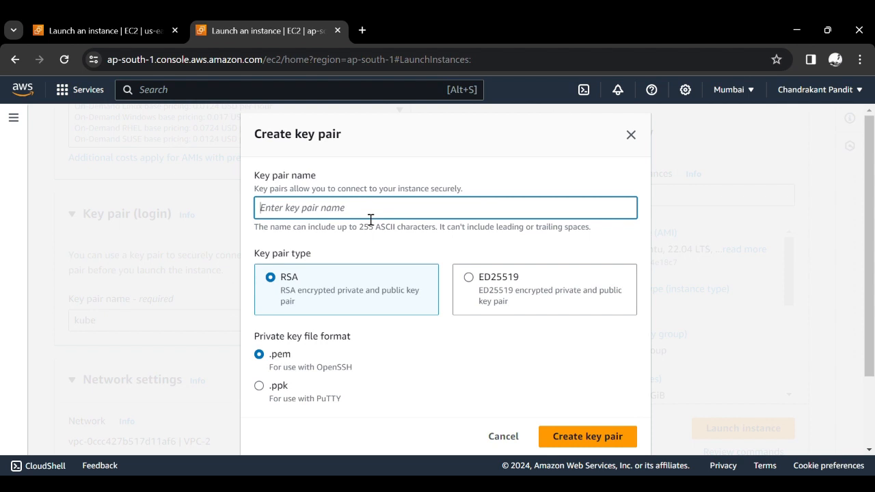
pyautogui.write('Master')
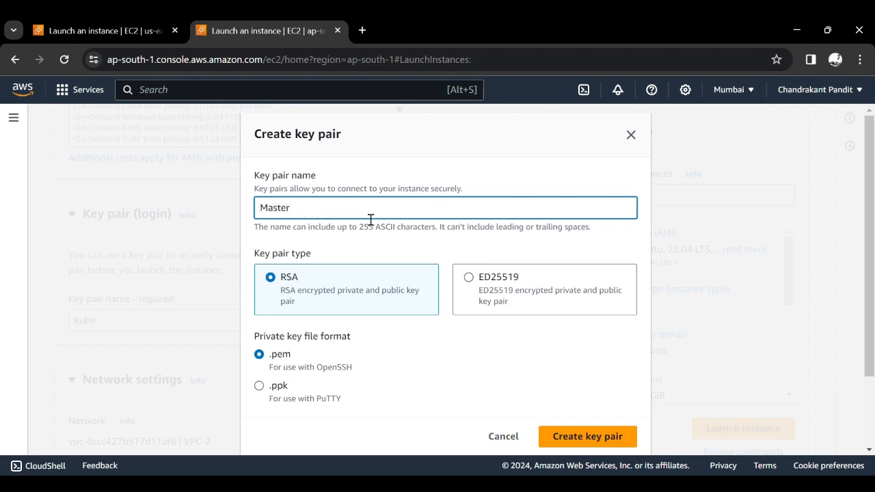
pyautogui.write('Key')
# - Create the key pair with RSA type and .pem private key format, saving the key file
pyautogui.scroll(-2, 304, 320)
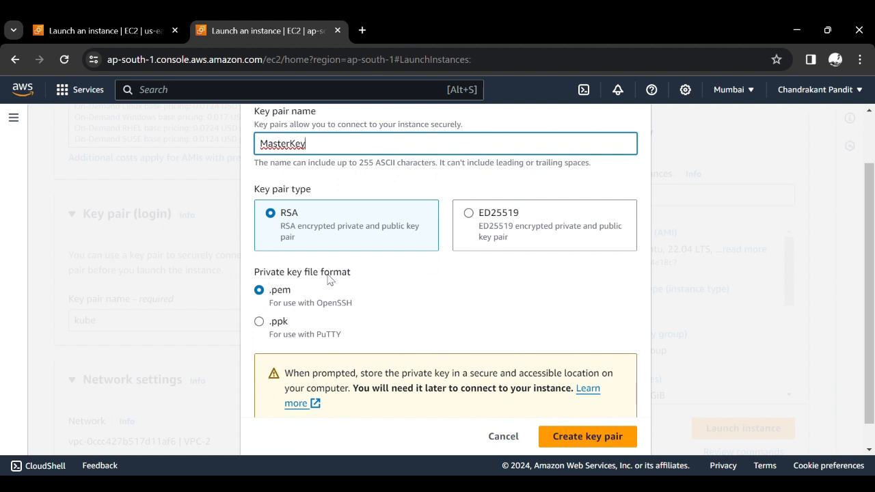
pyautogui.scroll(-1, 459, 360)
pyautogui.scroll(1, 459, 360)
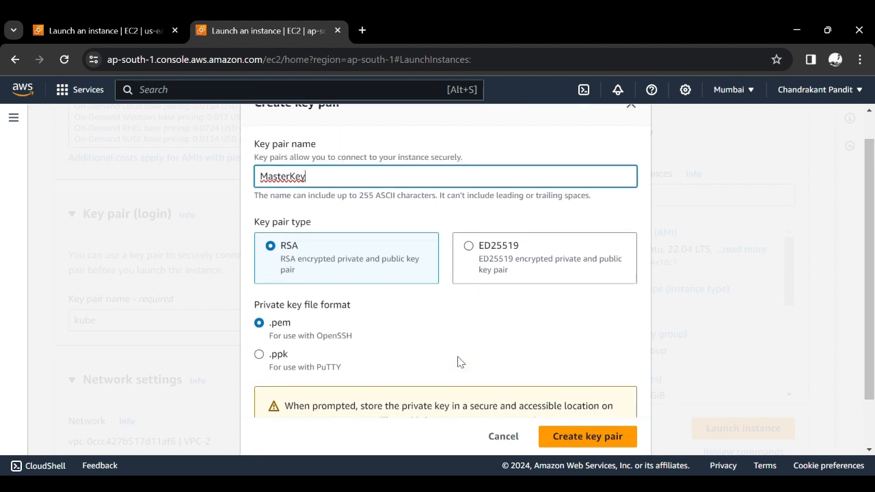
pyautogui.scroll(-2, 459, 360)
pyautogui.scroll(3, 478, 321)
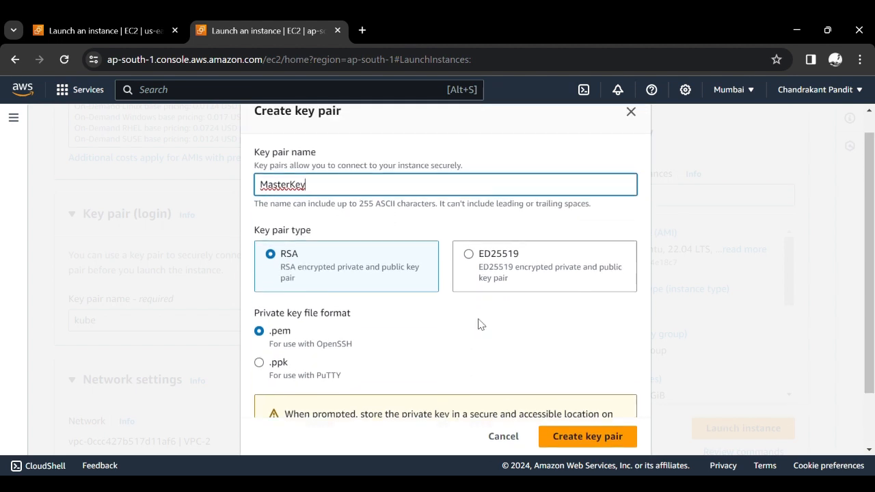
pyautogui.scroll(-3, 478, 324)
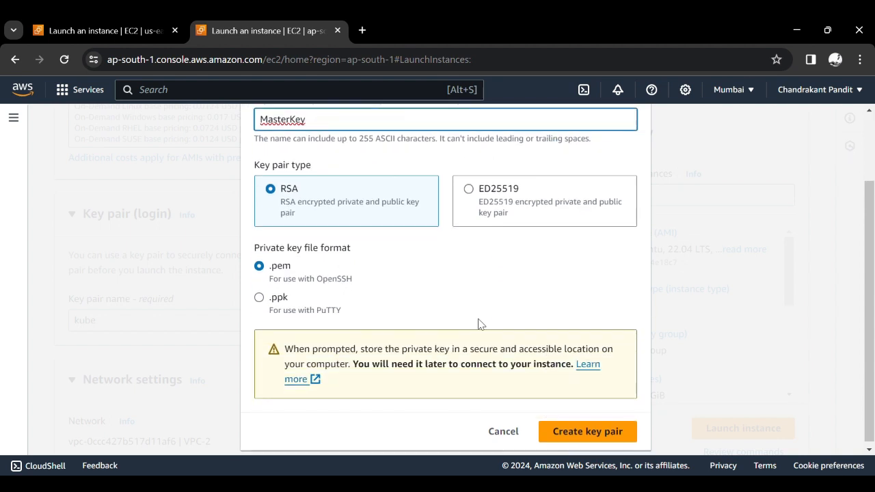
pyautogui.click(578, 432)
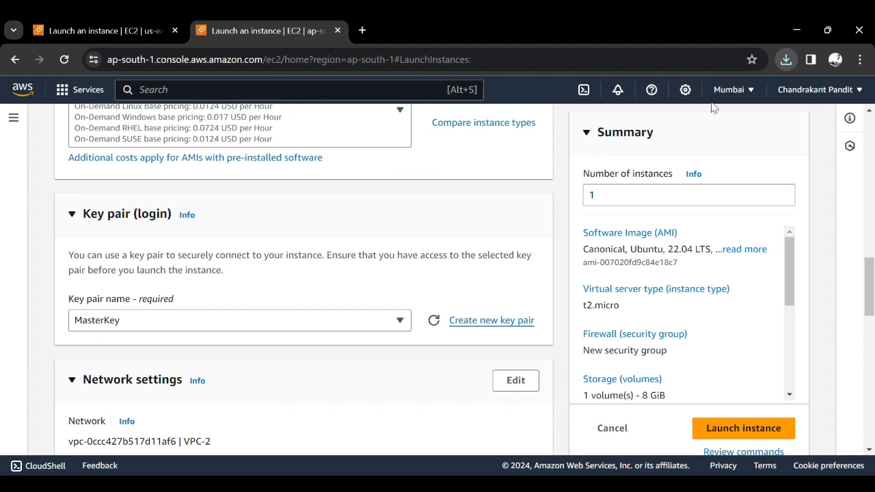
pyautogui.click(363, 261)
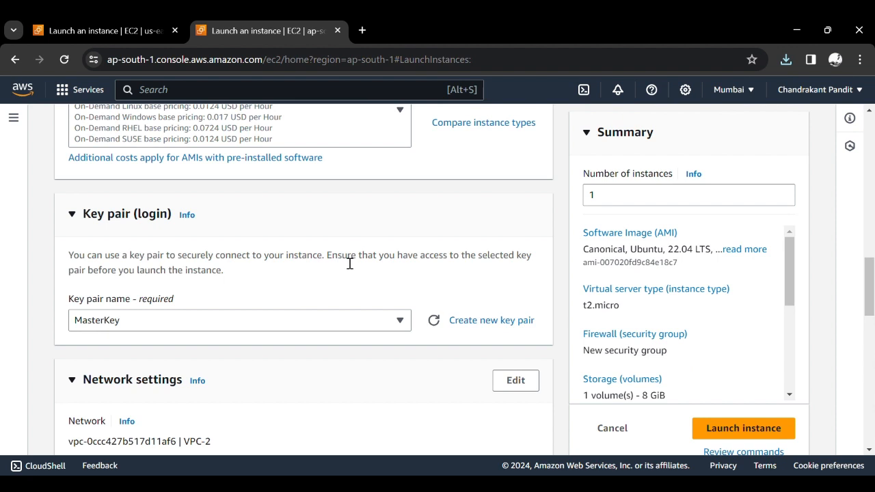
# - Edit the instance's network settings and choose VPC-1 (12.0.0.0/16) as its VPC
pyautogui.scroll(-3, 349, 263)
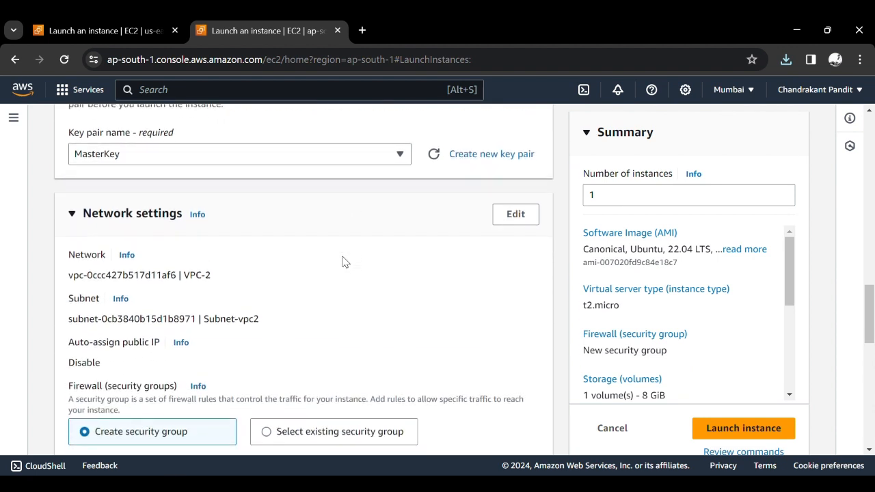
pyautogui.click(522, 223)
pyautogui.click(287, 279)
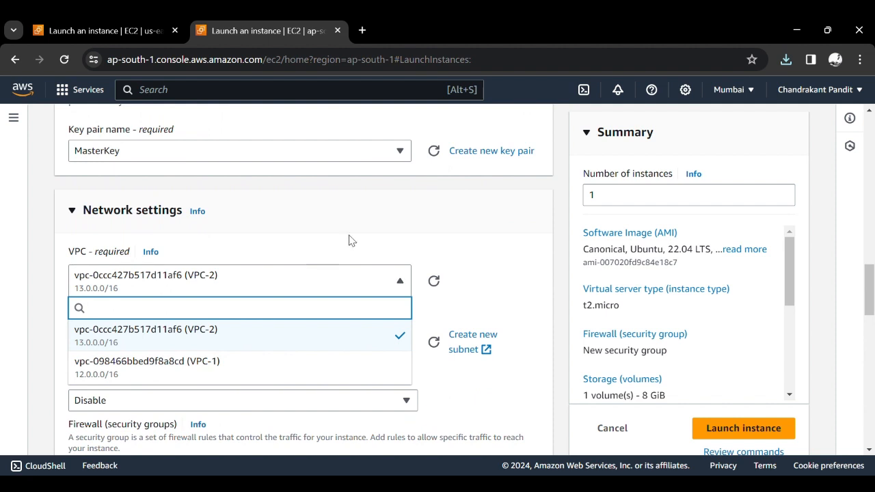
pyautogui.click(385, 249)
pyautogui.scroll(3, 385, 250)
pyautogui.scroll(-2, 384, 249)
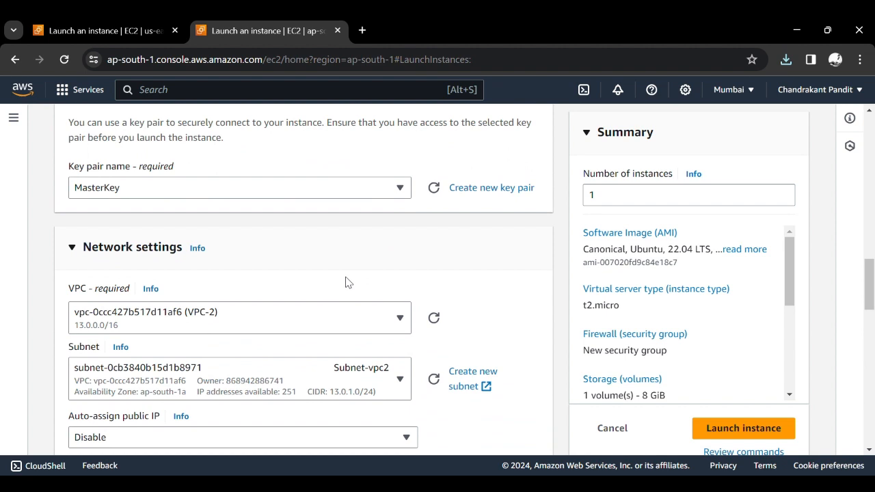
pyautogui.scroll(-1, 346, 282)
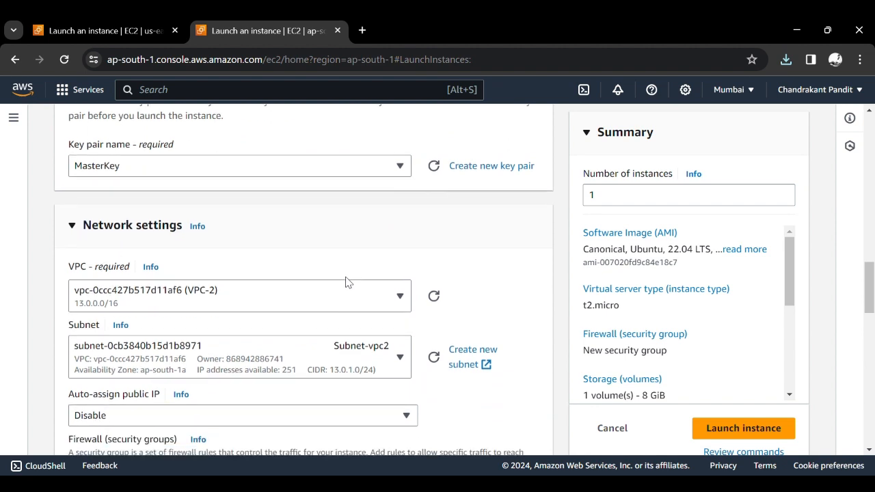
pyautogui.click(316, 290)
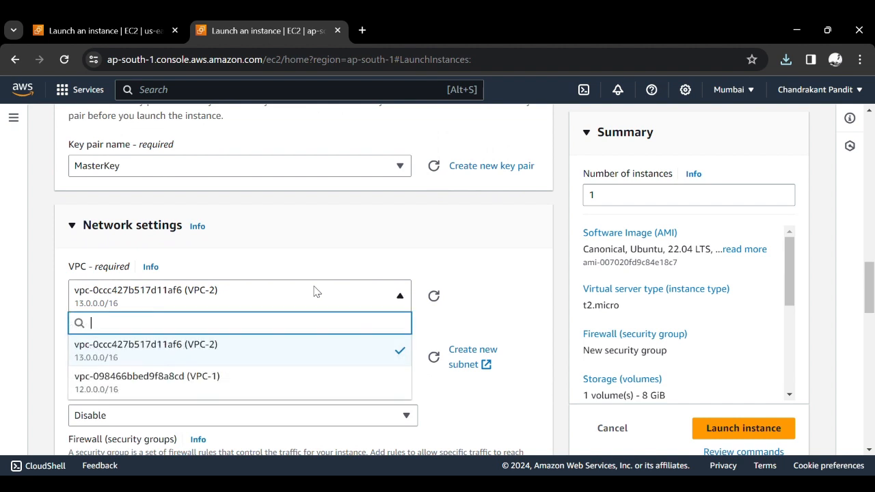
pyautogui.click(234, 387)
# - Select Subnet-vpc1 (12.0.1.0/24) as the instance's subnet
pyautogui.scroll(-1, 445, 275)
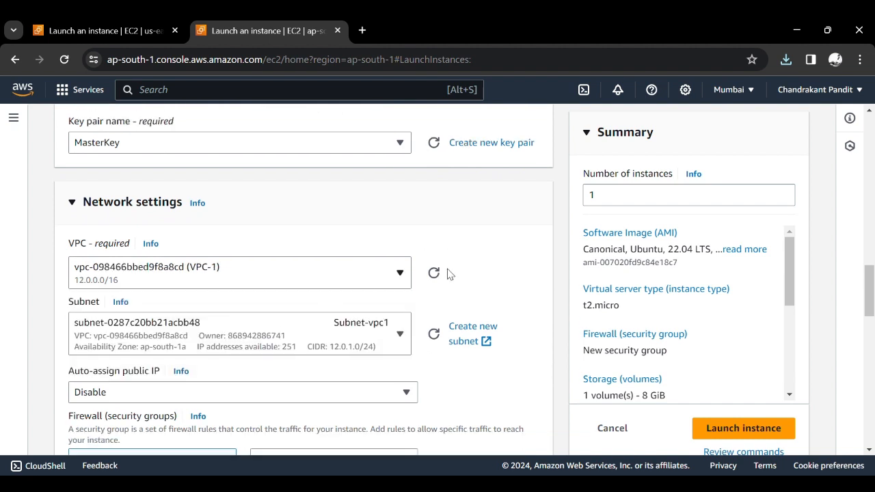
pyautogui.scroll(-2, 448, 273)
pyautogui.click(313, 301)
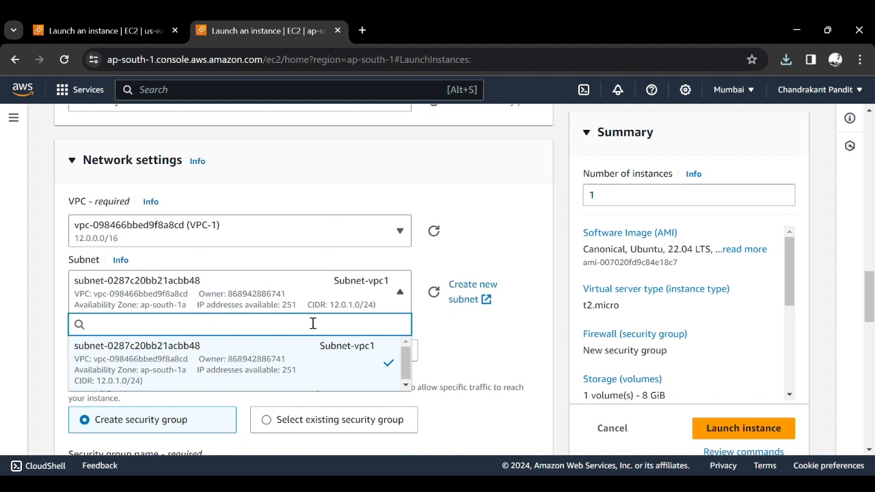
pyautogui.click(305, 372)
# - Open the auto-assign public IP options in the instance's network settings
pyautogui.scroll(-1, 312, 361)
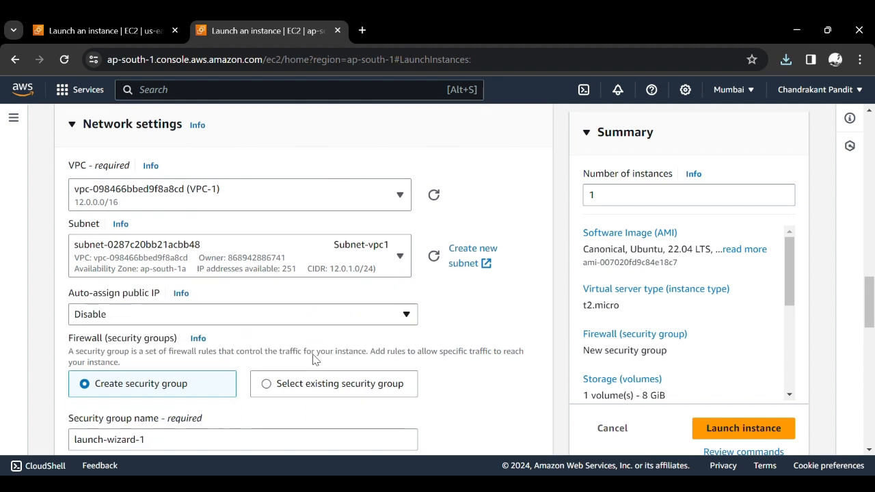
pyautogui.scroll(-1, 315, 360)
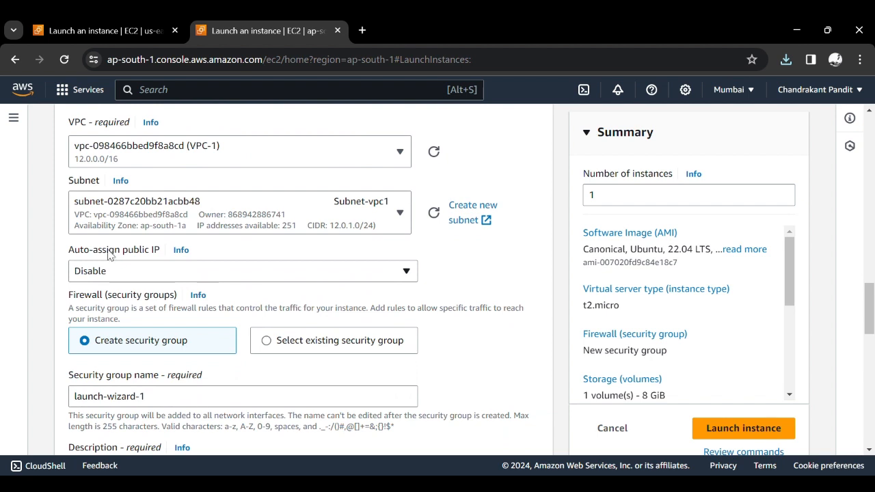
pyautogui.click(164, 272)
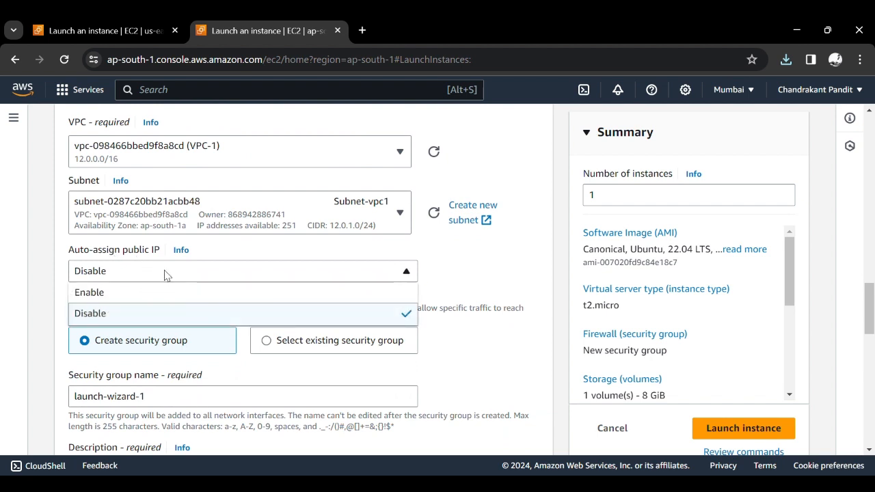
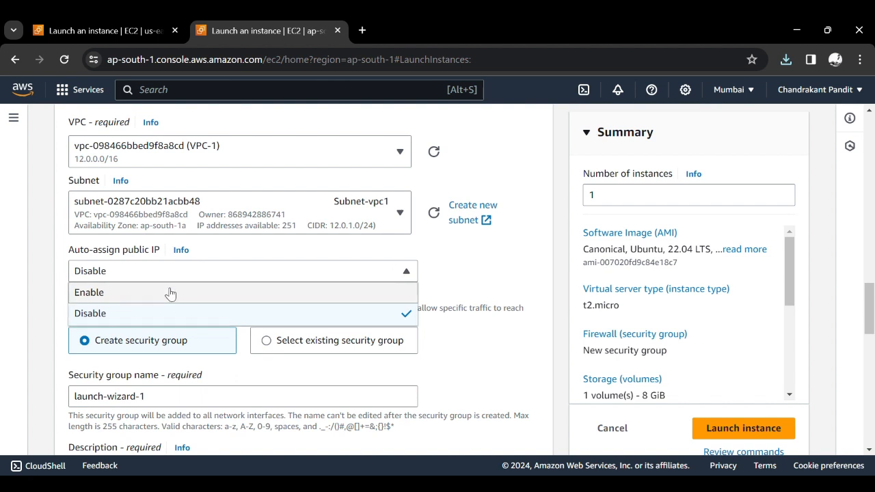
# - Enable auto-assign public IP in the instance's network settings
pyautogui.click(170, 293)
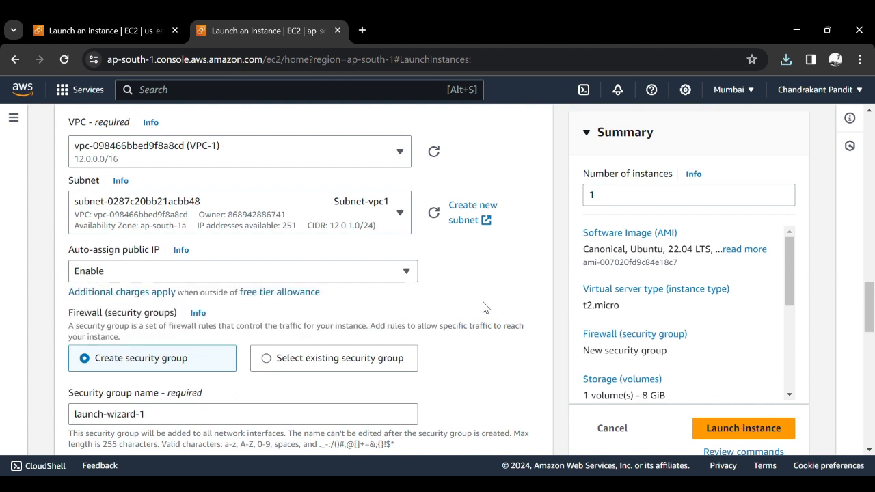
pyautogui.scroll(-2, 484, 307)
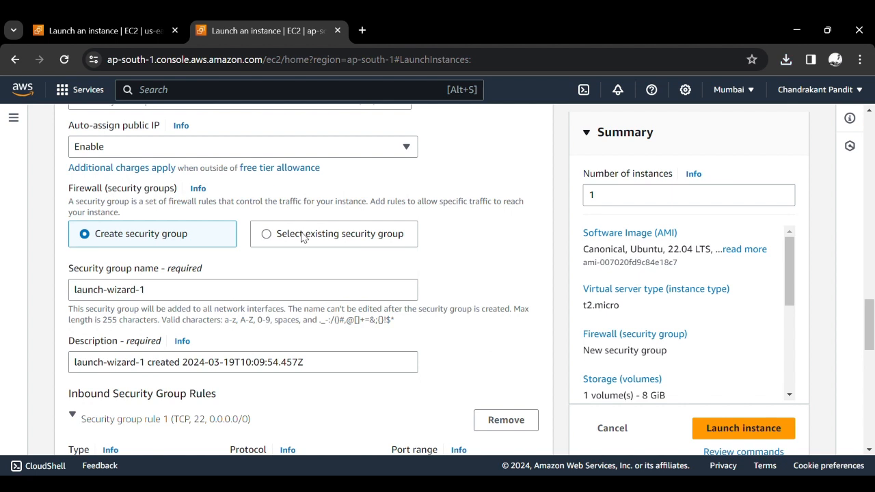
pyautogui.click(303, 236)
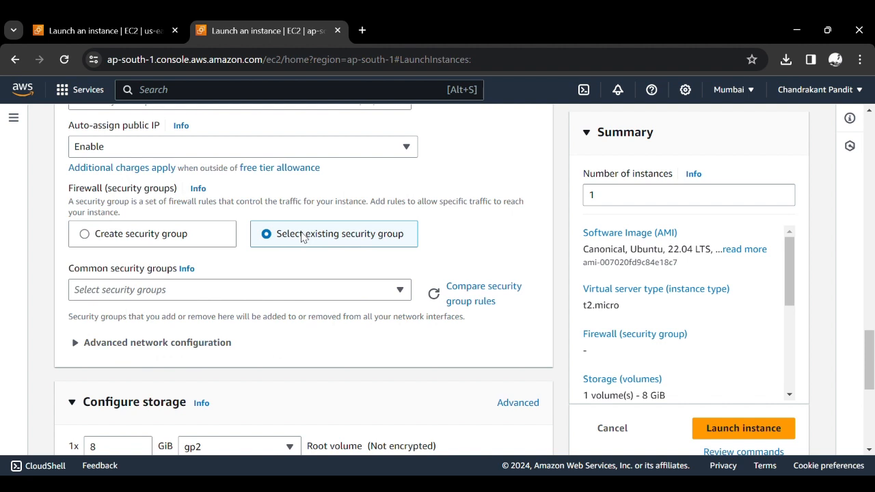
pyautogui.click(254, 287)
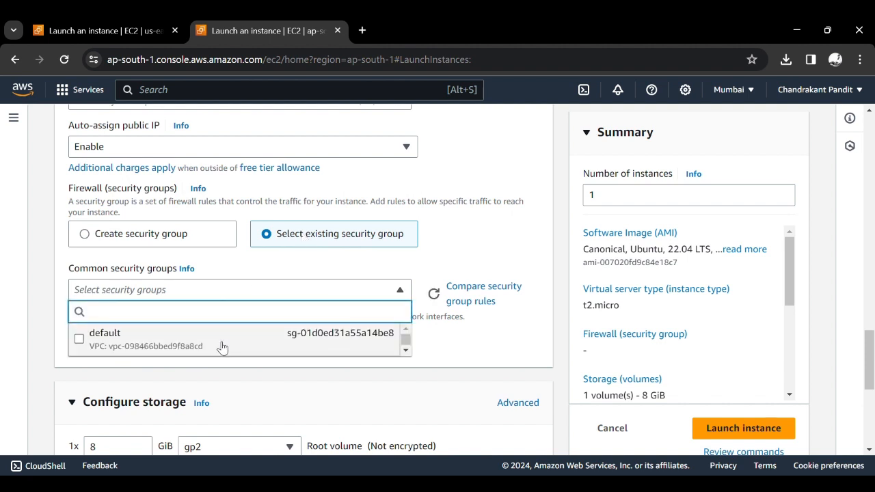
pyautogui.click(257, 276)
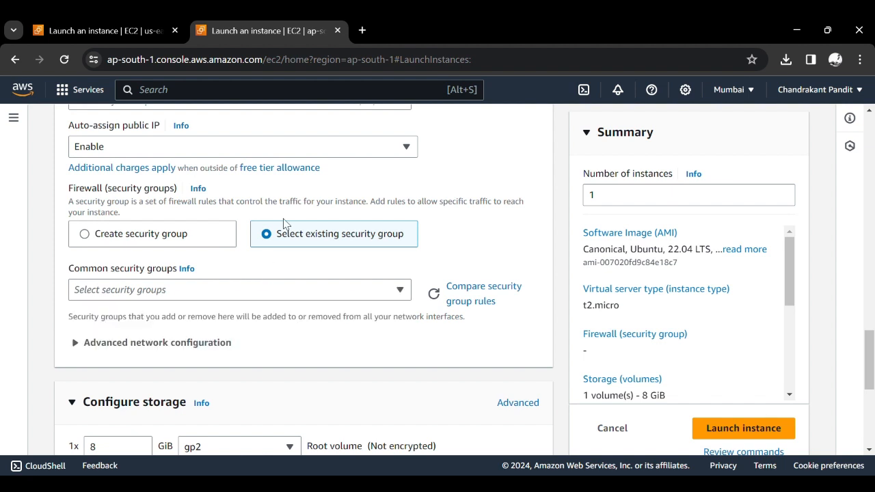
pyautogui.click(210, 230)
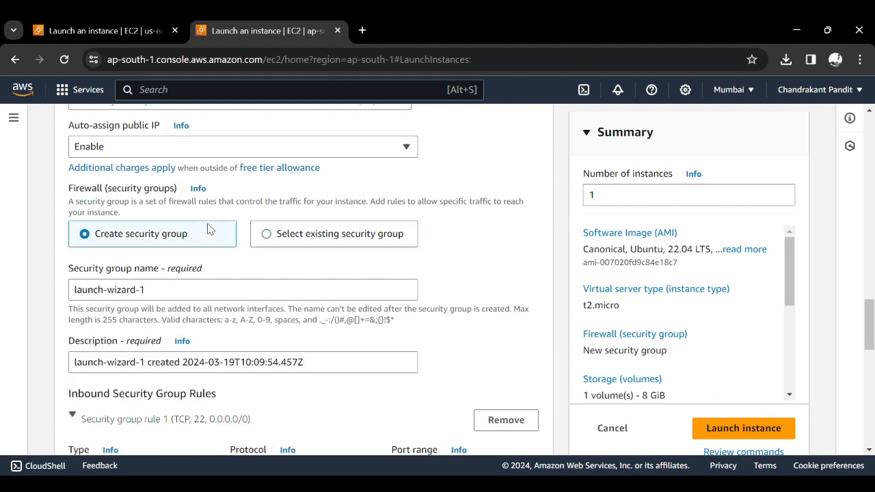
# - Name the new security group vpc1-sg
pyautogui.tripleClick(189, 299)
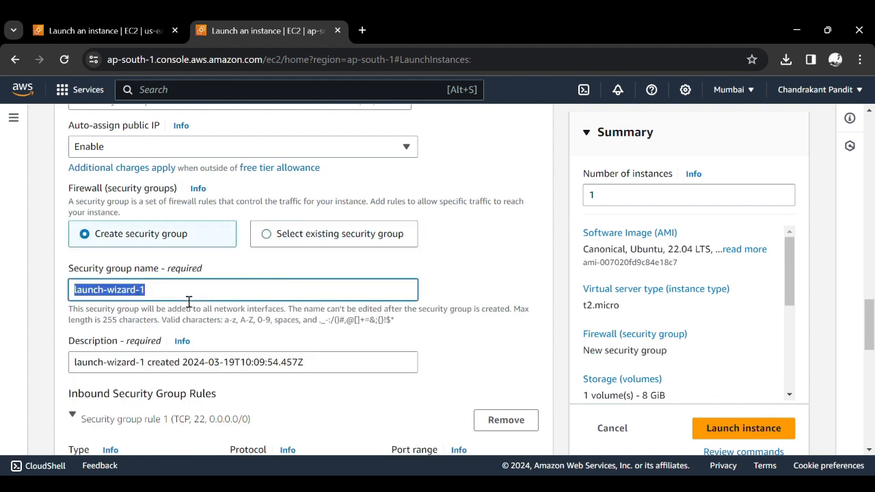
pyautogui.write('vpc1')
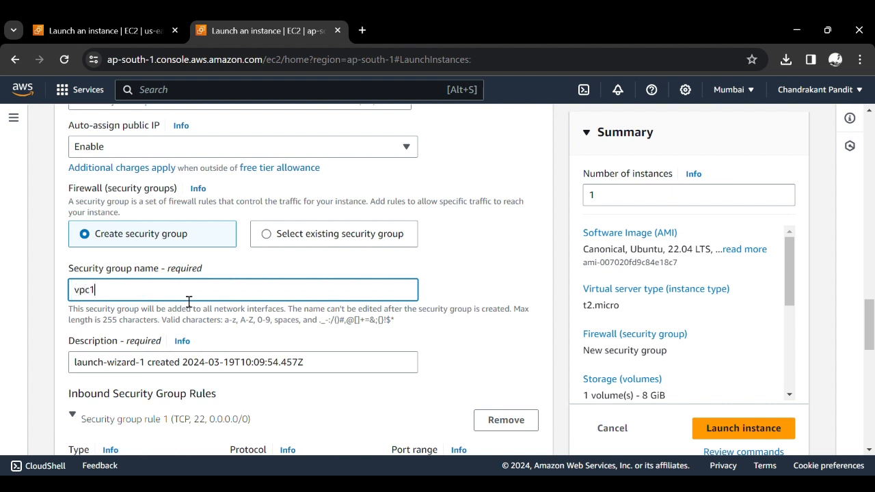
pyautogui.write('-sg')
# - Review the SSH inbound rule's port range and its available source types
pyautogui.scroll(-2, 188, 301)
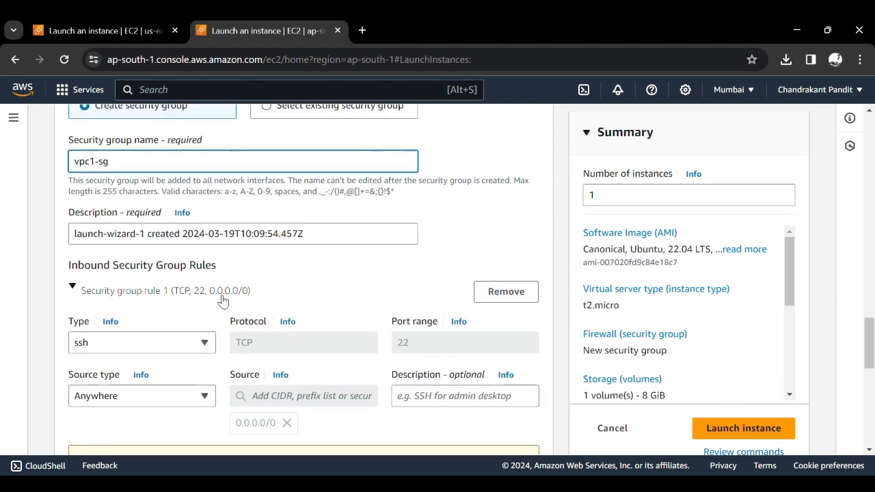
pyautogui.scroll(-1, 222, 302)
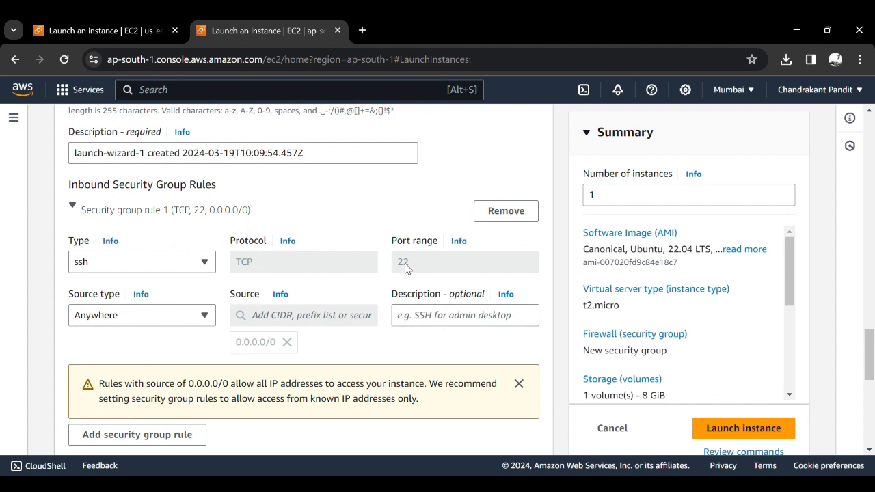
pyautogui.click(198, 319)
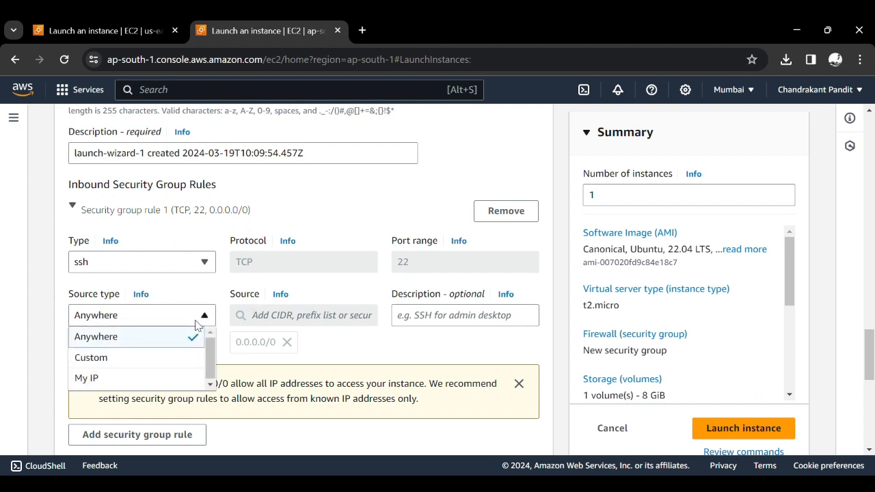
pyautogui.click(203, 314)
# - Add a second inbound security group rule and set its type to HTTP
pyautogui.scroll(-1, 402, 266)
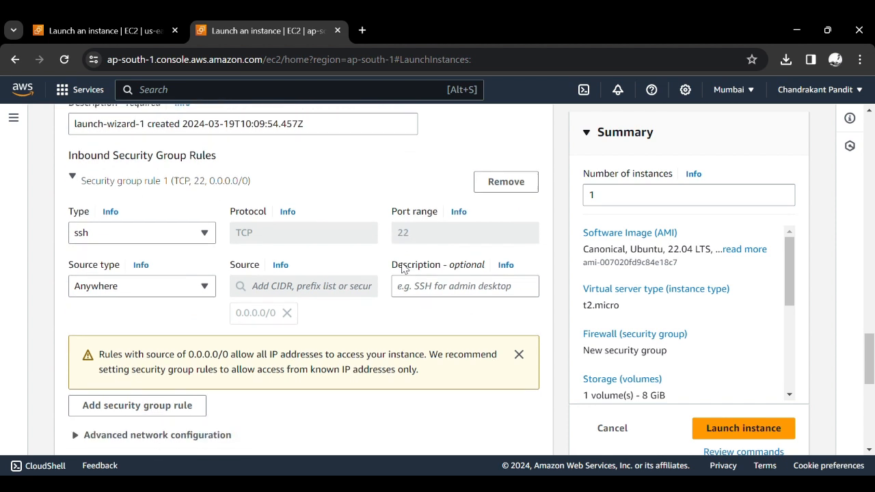
pyautogui.scroll(-2, 401, 269)
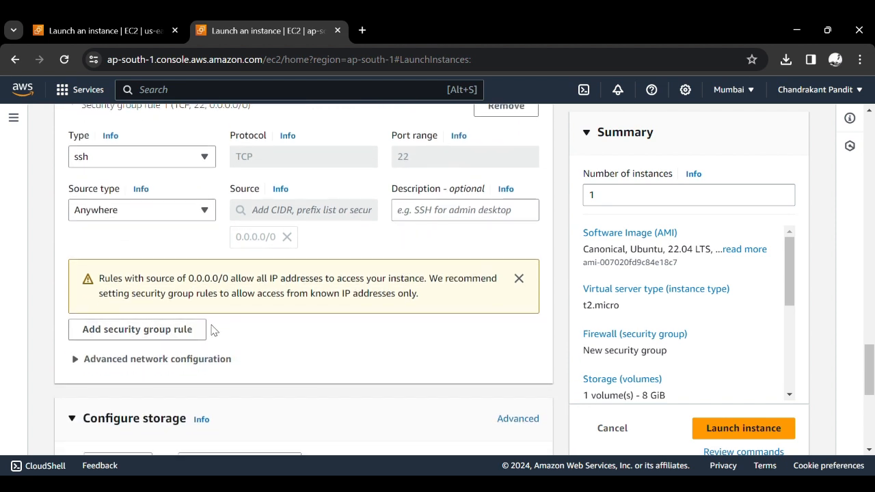
pyautogui.click(190, 329)
pyautogui.scroll(-2, 190, 330)
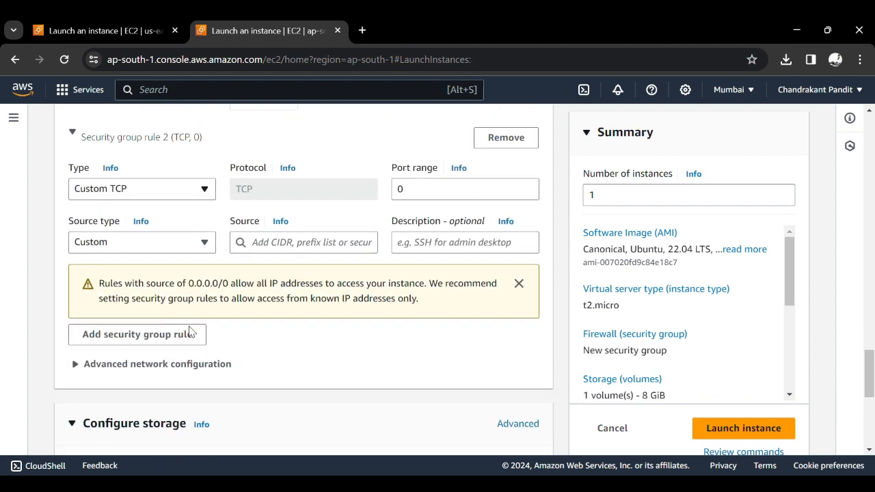
pyautogui.scroll(1, 190, 331)
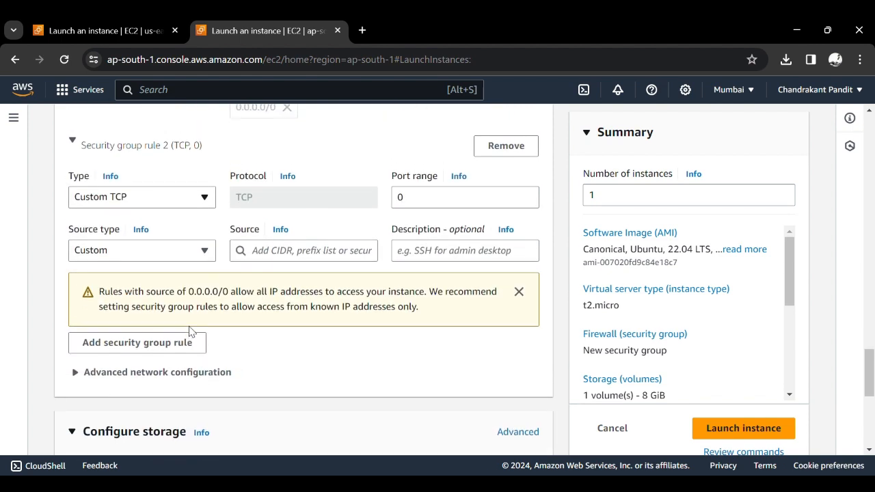
pyautogui.click(190, 273)
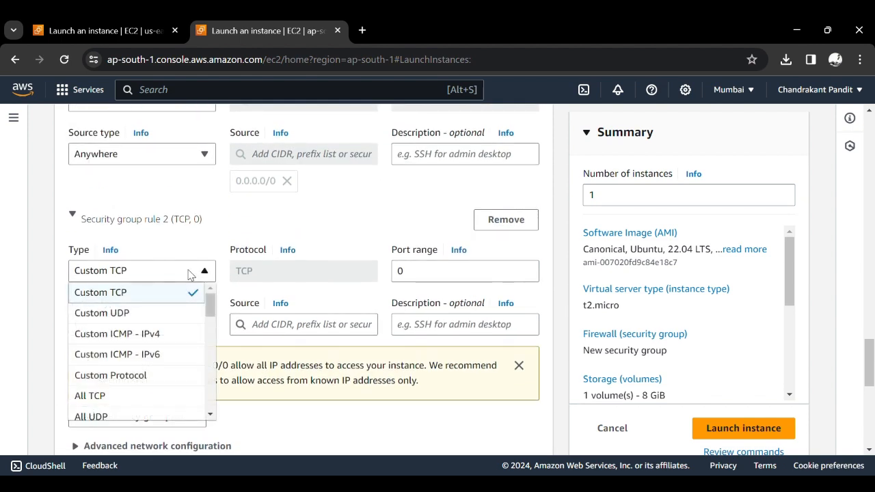
pyautogui.scroll(-3, 152, 367)
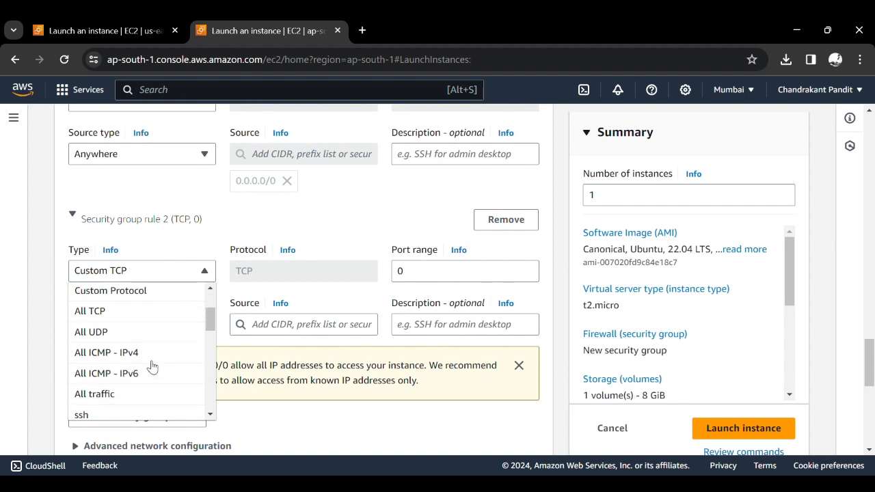
pyautogui.scroll(-2, 151, 366)
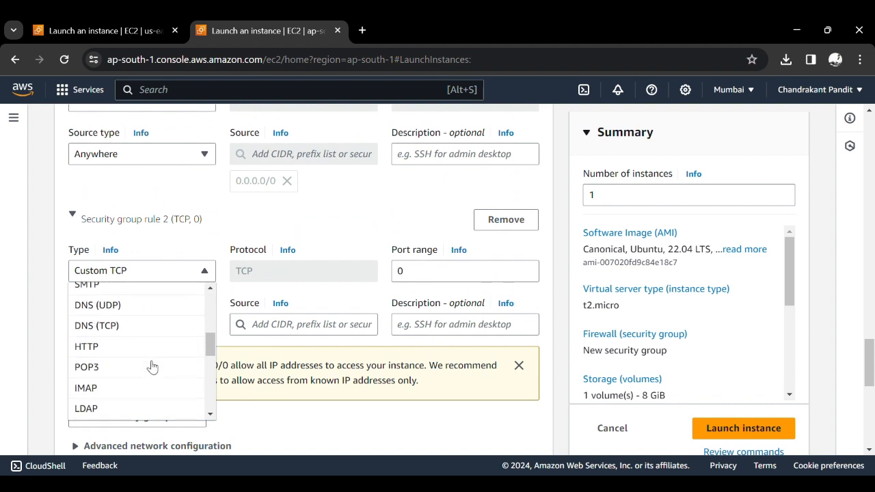
pyautogui.click(154, 348)
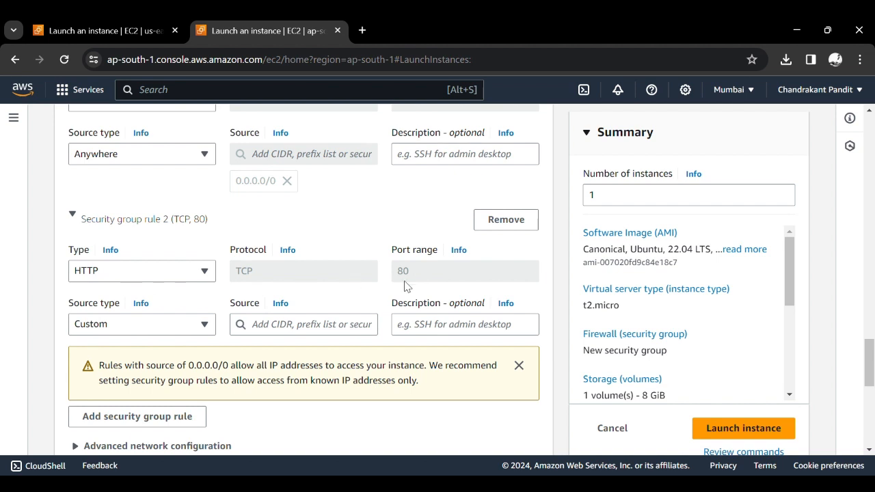
# - Set the HTTP rule's source type to Anywhere
pyautogui.click(183, 321)
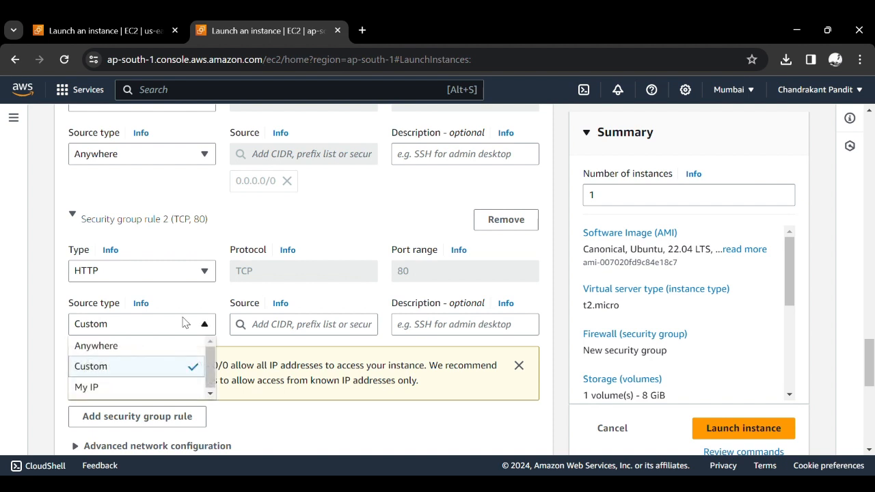
pyautogui.click(166, 347)
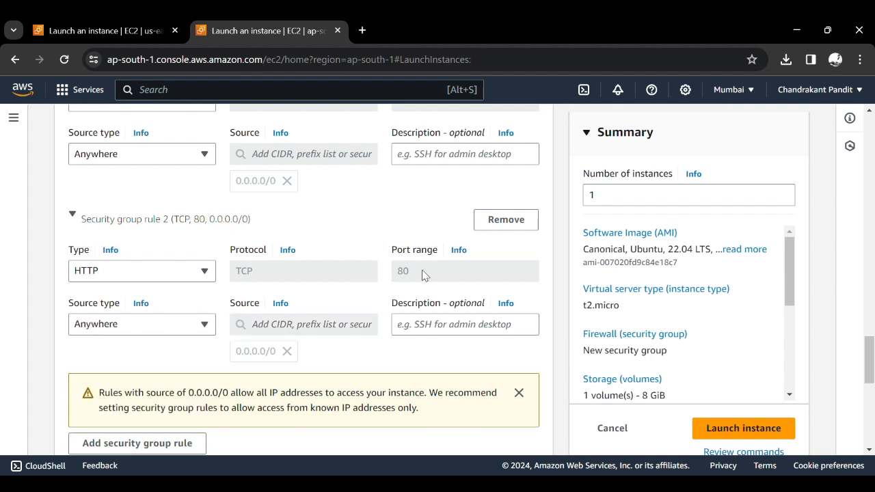
pyautogui.doubleClick(403, 273)
pyautogui.click(335, 350)
# - Paste a bash script into the instance's user data that updates apt, installs apache2, writes server details to /var/www/html/index.html and starts apache2
pyautogui.scroll(-3, 335, 350)
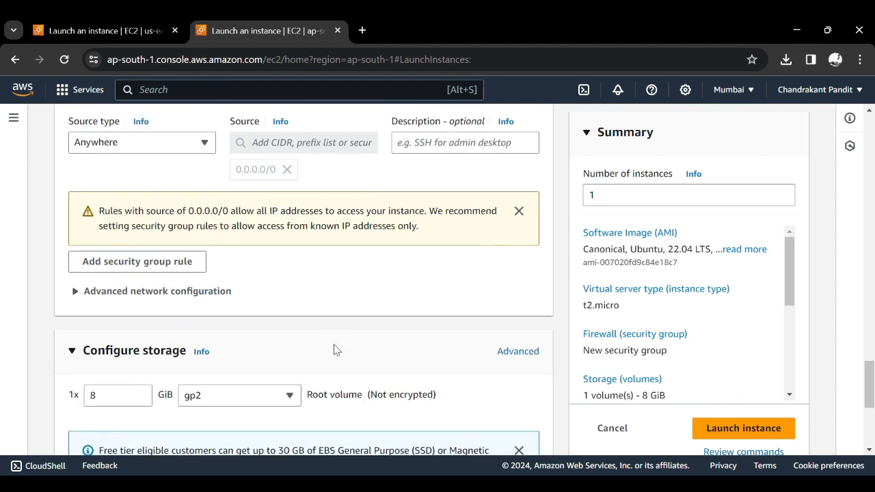
pyautogui.scroll(-4, 335, 350)
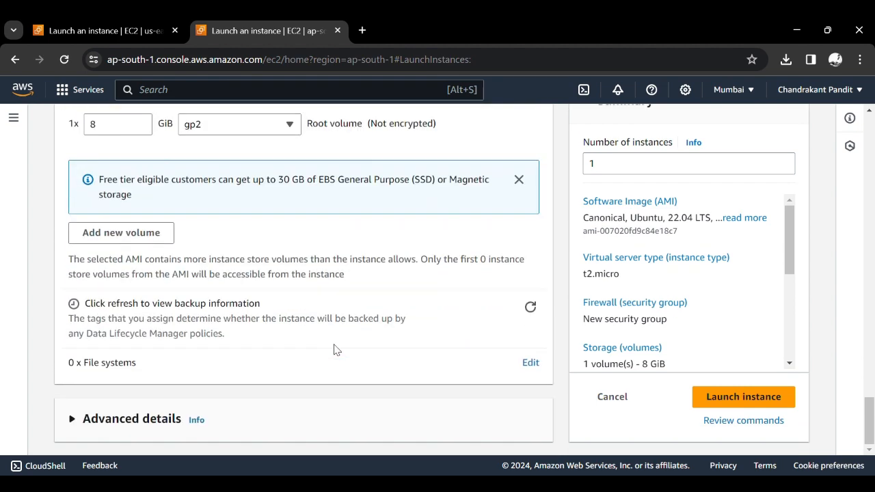
pyautogui.click(153, 419)
pyautogui.scroll(-4, 231, 389)
pyautogui.scroll(-15, 233, 391)
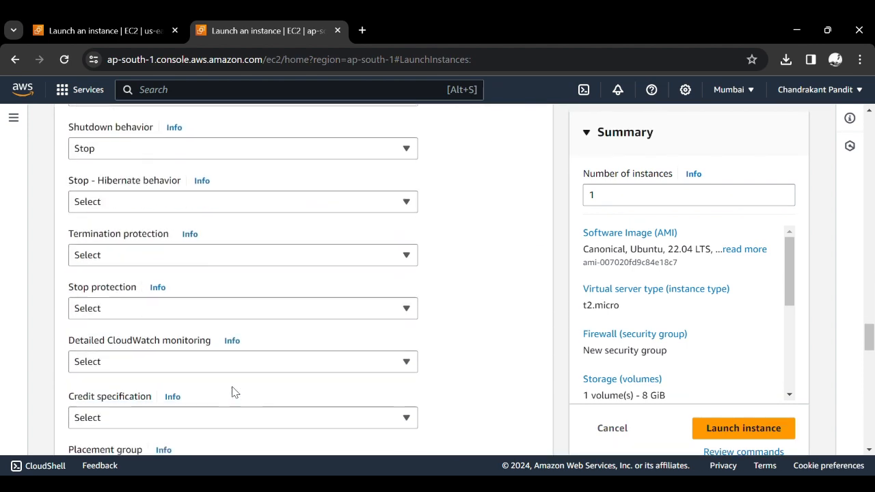
pyautogui.scroll(-5, 236, 393)
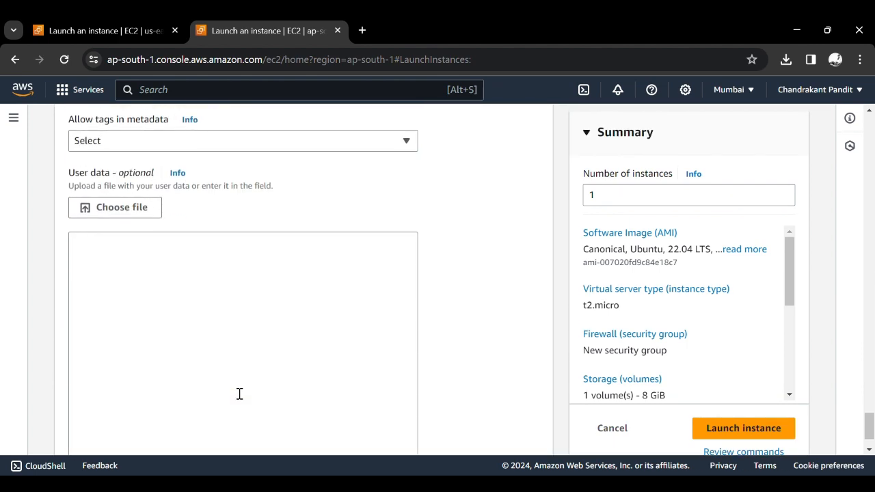
pyautogui.scroll(2, 225, 441)
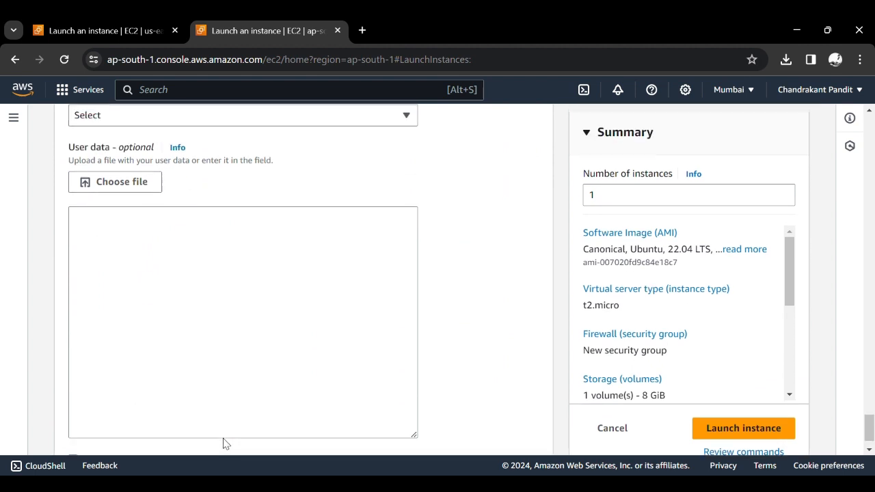
pyautogui.click(207, 369)
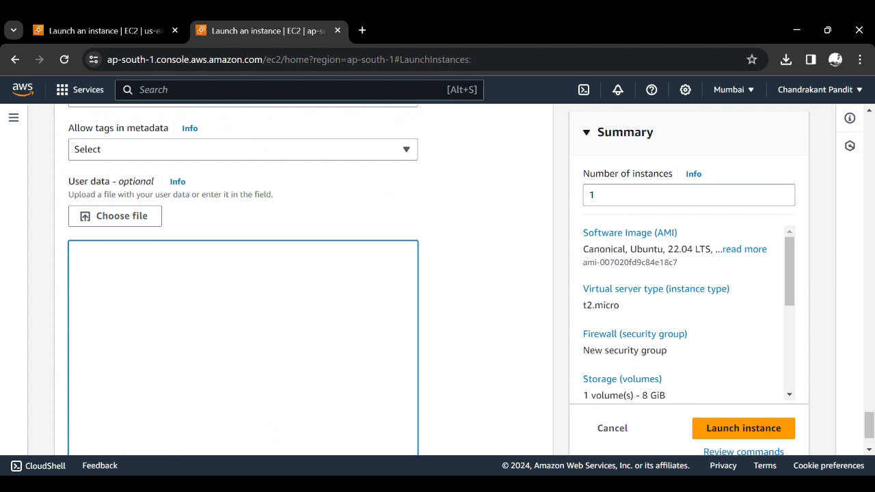
pyautogui.click(601, 485)
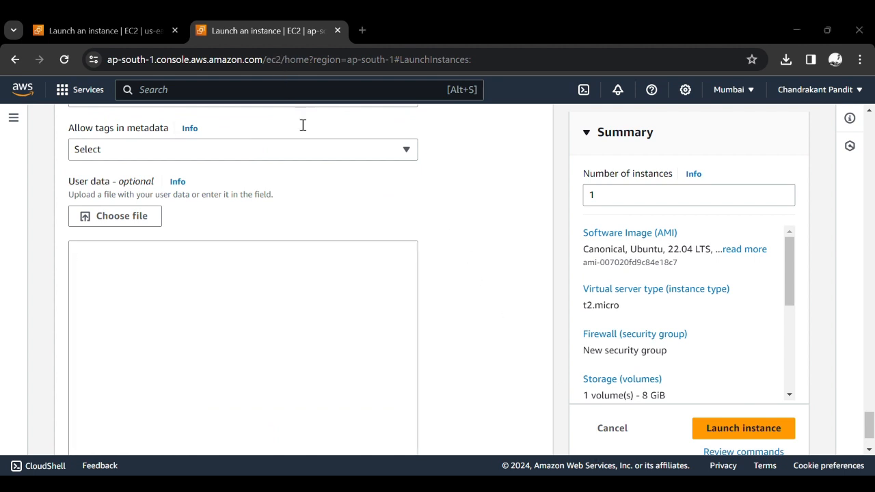
pyautogui.click(326, 185)
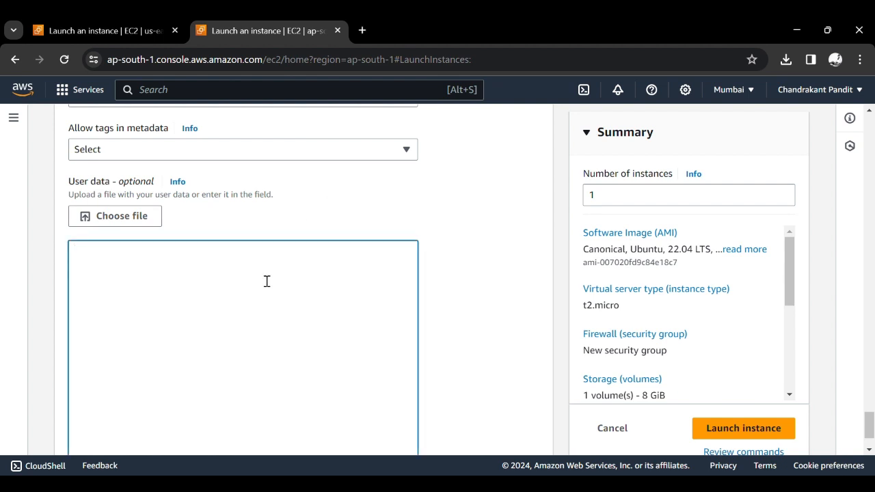
pyautogui.write('#!/bin/bash yes | sudo apt update yes | sudo apt install apache2 echo "<h1>Server Details</h1><p><strong>Hostname:</strong> $(hostname)</p><p><strong>IP Address: </strong> $(hostname -I | cut -d" " -f1)</p>" | sudo tee /var/www/html/index.html > /dev/null sudo systemctl start apache2')
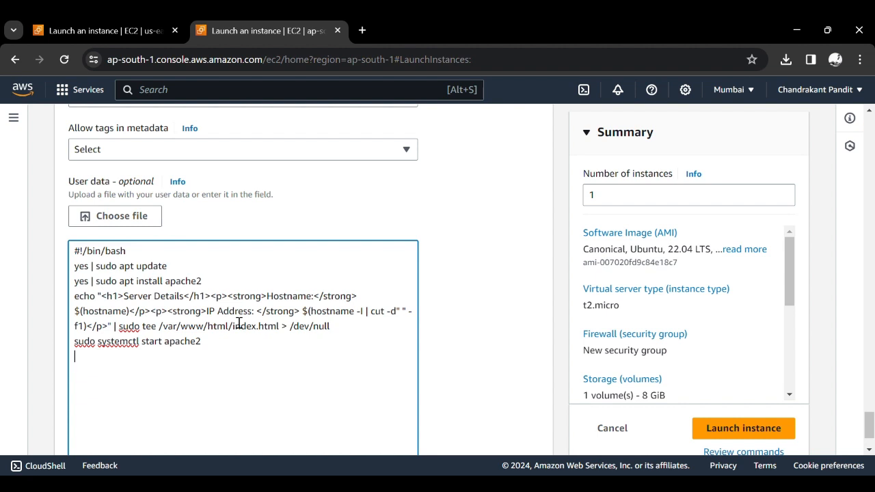
# - Review the user data script's update, apache2 install, index.html and service start commands
pyautogui.click(172, 272)
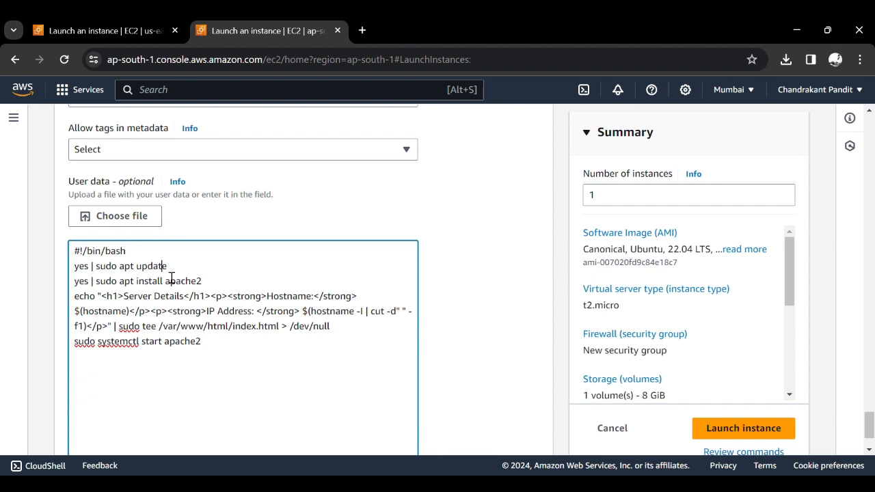
pyautogui.doubleClick(155, 269)
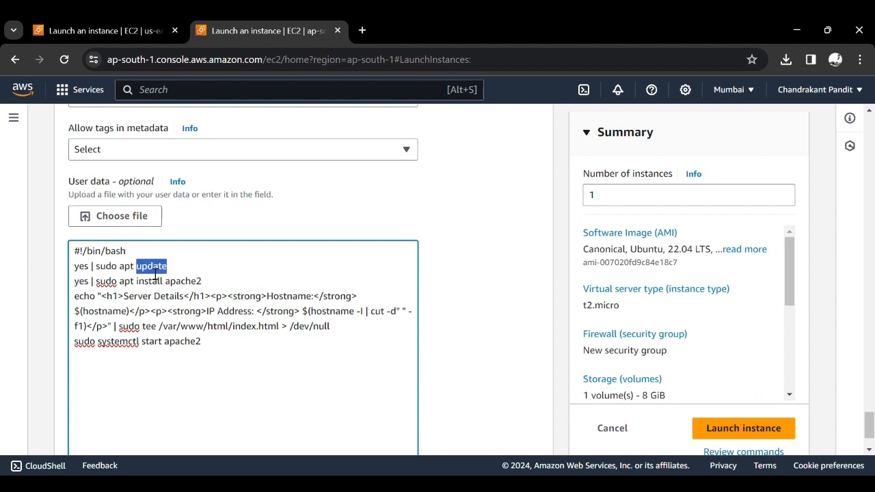
pyautogui.click(185, 285)
pyautogui.doubleClick(186, 285)
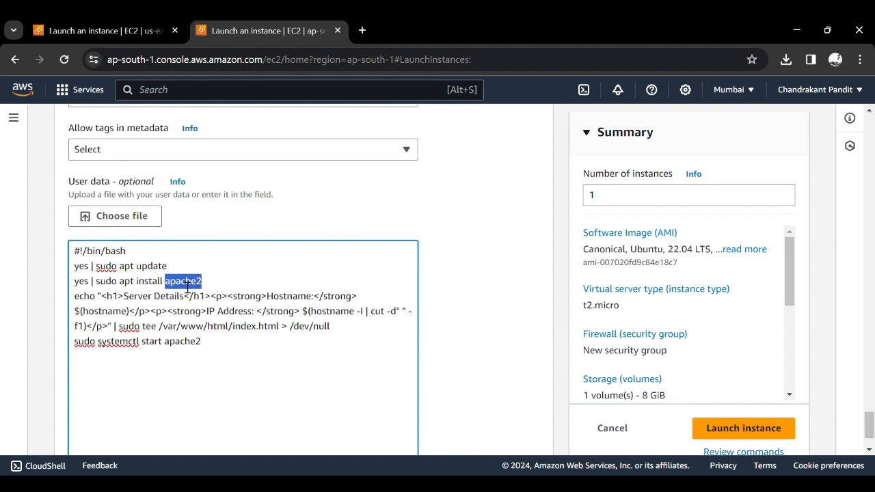
pyautogui.click(211, 298)
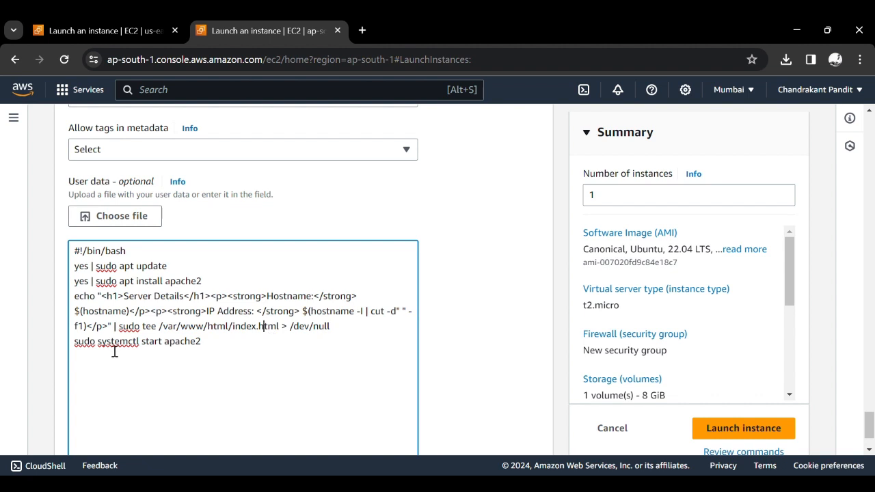
pyautogui.click(210, 345)
# - Launch the configured EC2 instance
pyautogui.scroll(2, 328, 348)
pyautogui.scroll(-2, 328, 347)
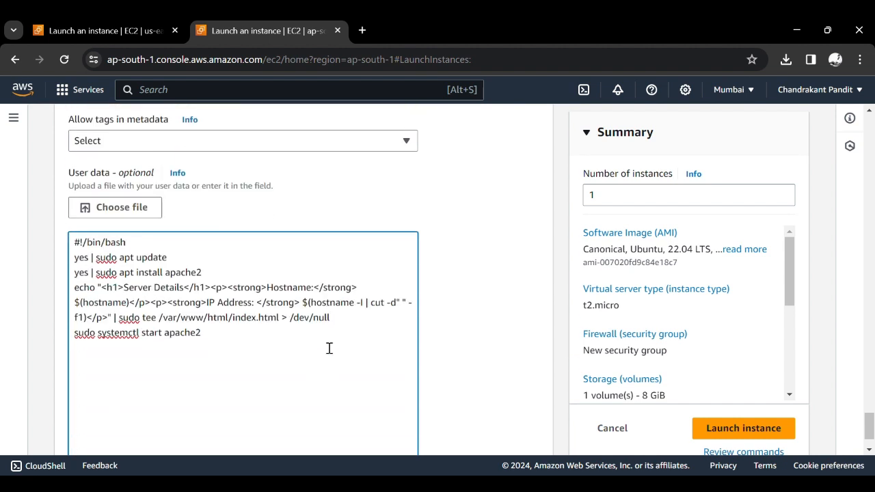
pyautogui.click(741, 431)
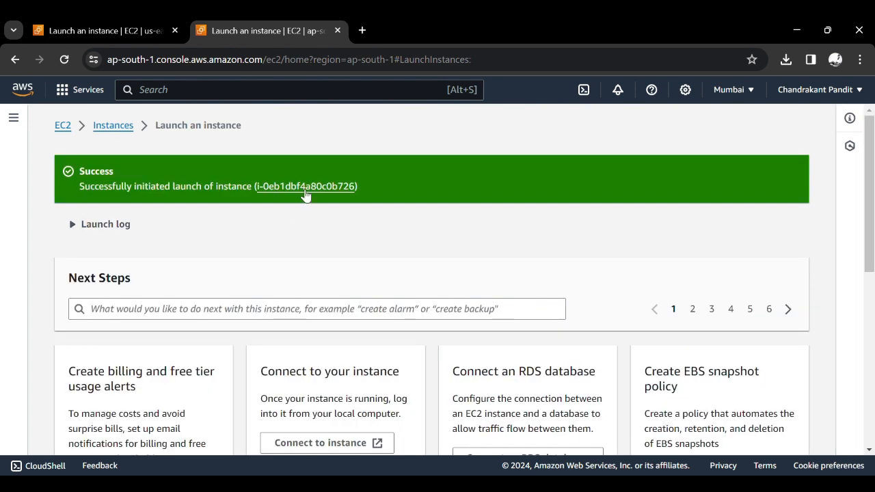
# - Open the newly launched instance in the EC2 instances list and refresh the list to check its state
pyautogui.click(302, 186)
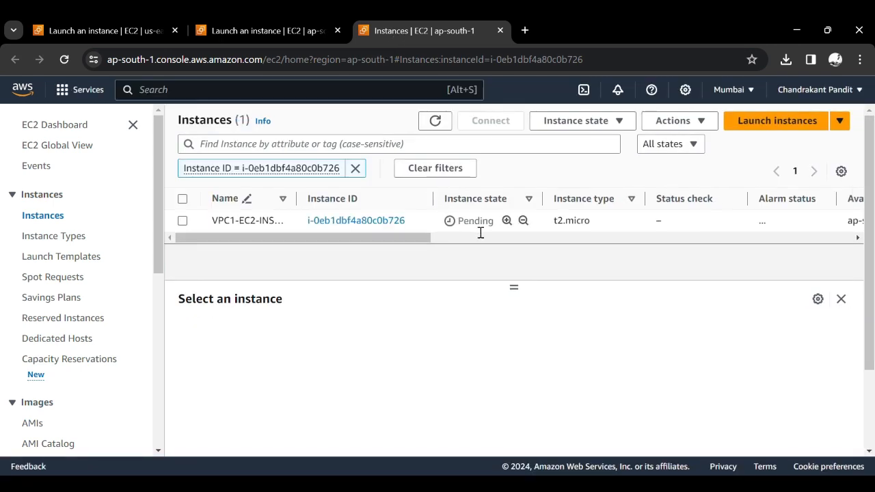
pyautogui.click(408, 122)
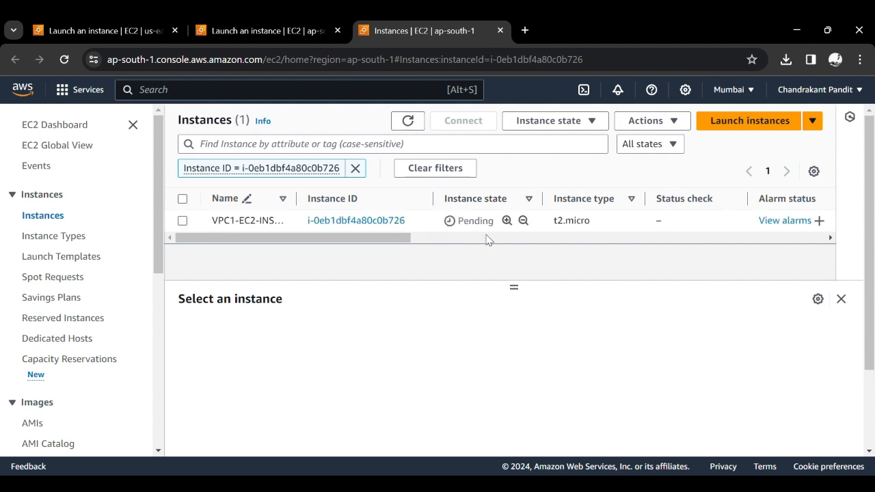
# - Start launching another EC2 instance and name it VPC2-EC2-INSTANCE
pyautogui.click(725, 130)
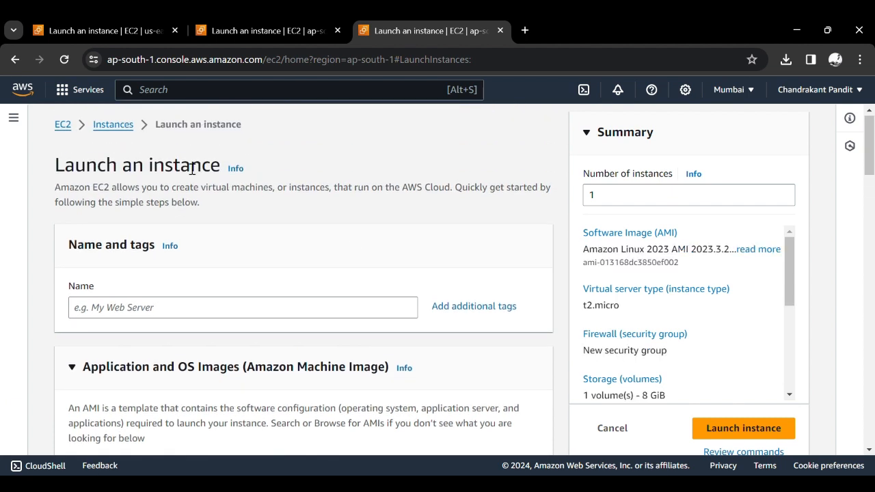
pyautogui.click(133, 317)
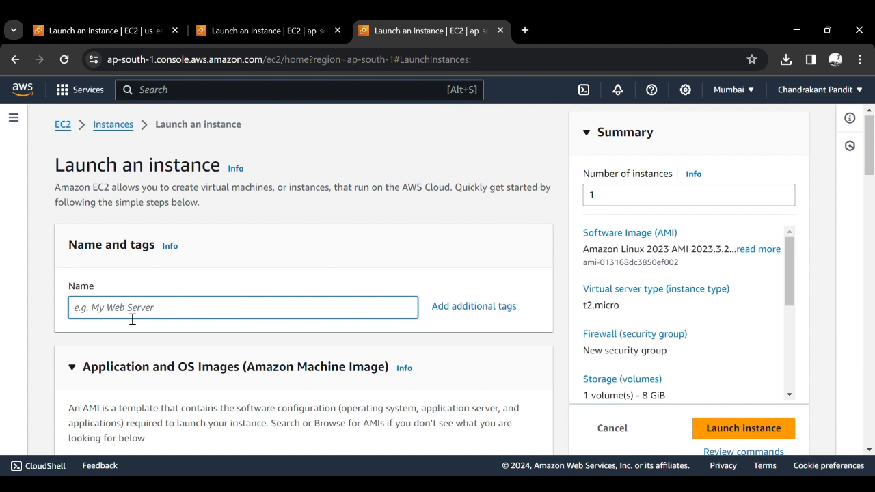
pyautogui.write('VPC2-EC2-INATNCE')
pyautogui.scroll(-1, 133, 319)
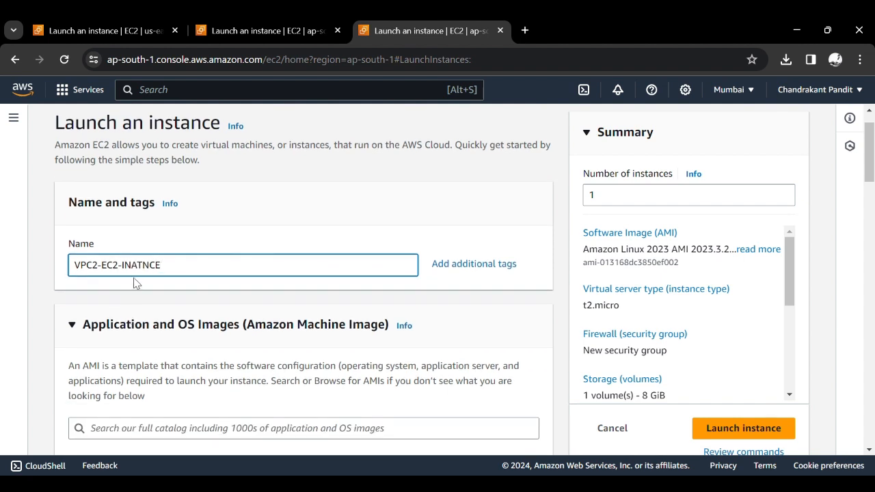
pyautogui.write('S')
pyautogui.press('Right')
pyautogui.press('BackSpace')
pyautogui.press('Right')
pyautogui.write('A')
pyautogui.click(301, 209)
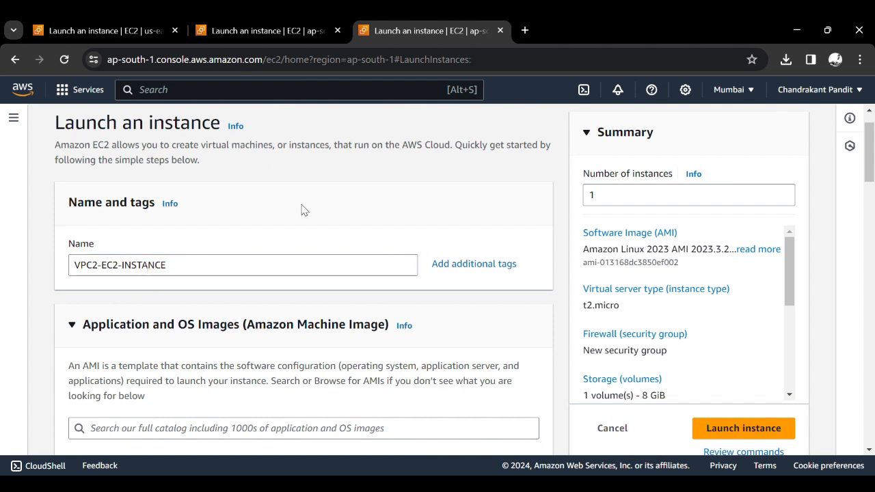
# - Choose Ubuntu as the operating system image for the new instance
pyautogui.scroll(-3, 170, 302)
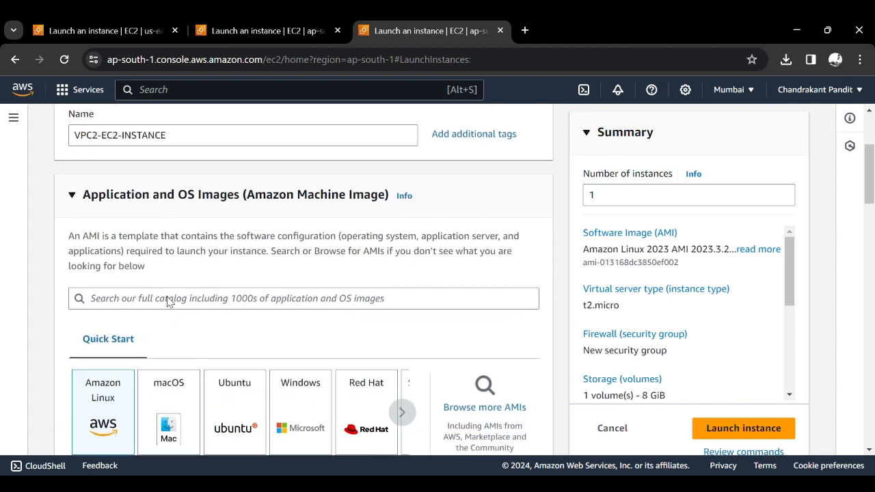
pyautogui.click(237, 312)
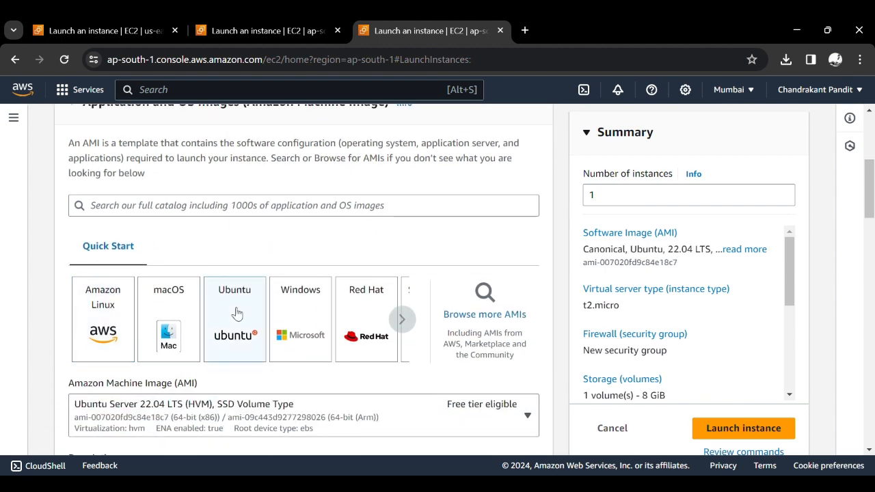
pyautogui.scroll(-5, 236, 312)
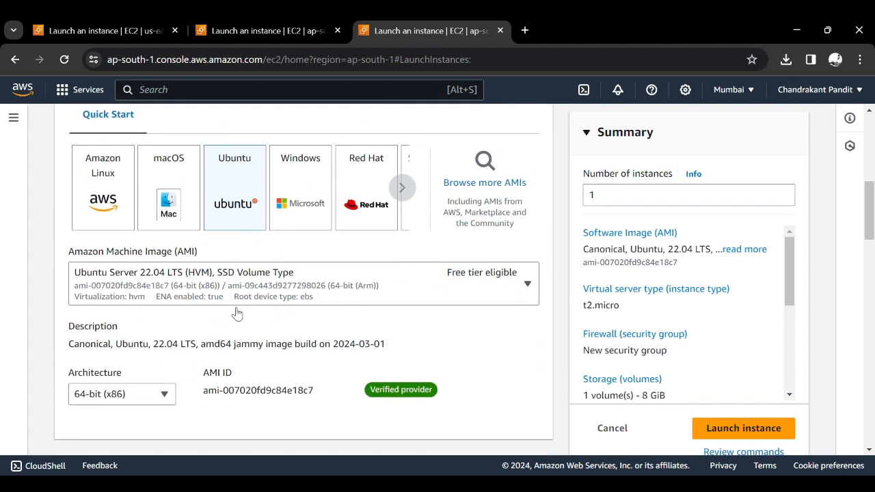
# - Assign the existing MasterKey key pair to the instance
pyautogui.scroll(-2, 234, 312)
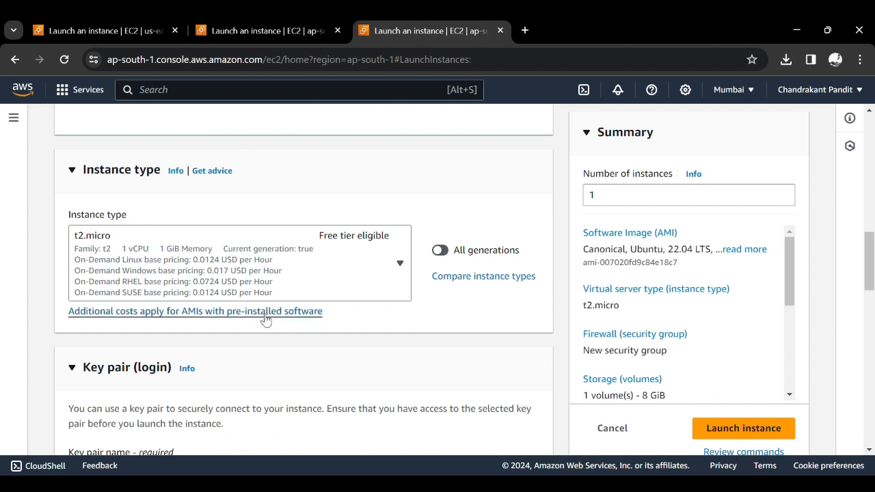
pyautogui.scroll(-3, 265, 318)
pyautogui.click(251, 292)
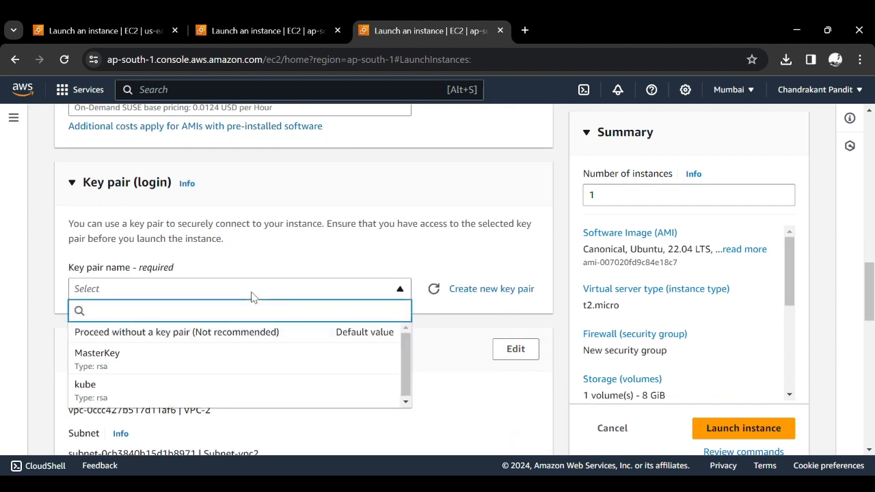
pyautogui.click(181, 356)
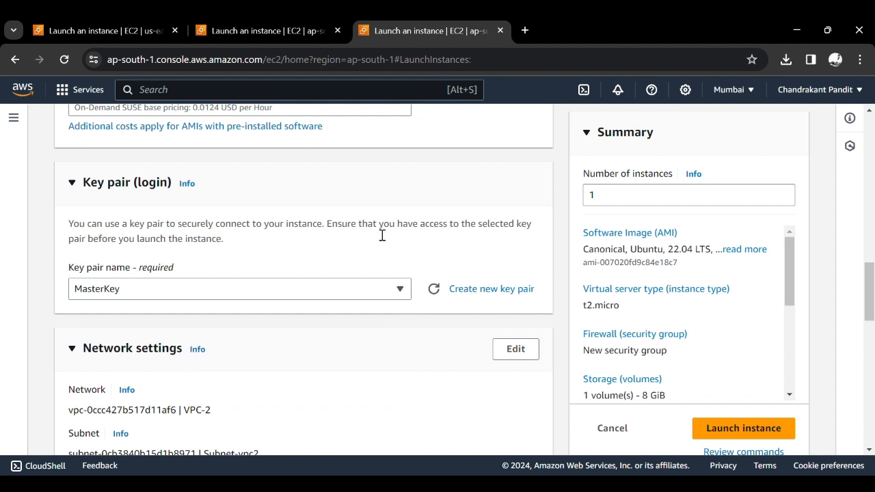
# - Edit the network settings so the instance uses VPC-2 and the subnet Subnet-vpc2
pyautogui.scroll(-3, 381, 235)
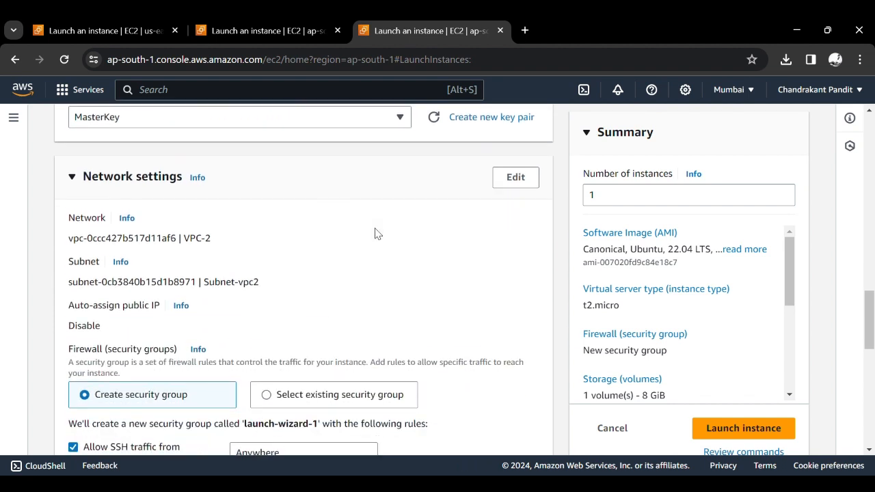
pyautogui.click(515, 178)
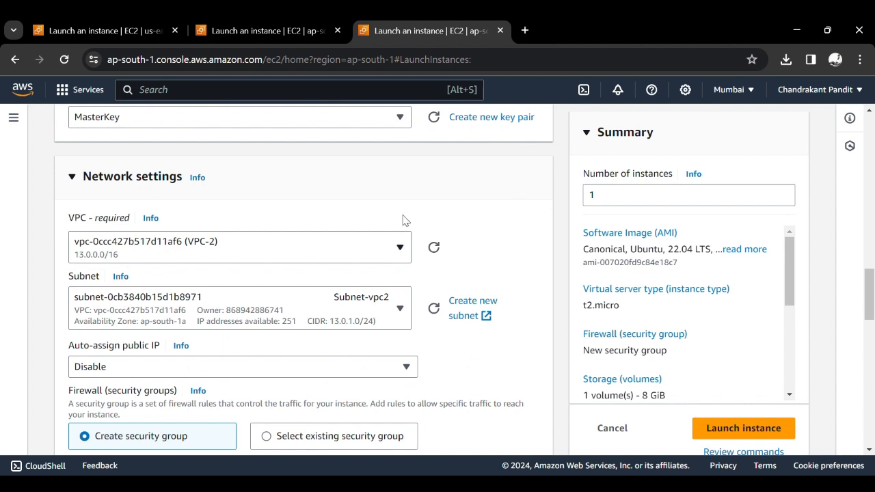
pyautogui.click(315, 242)
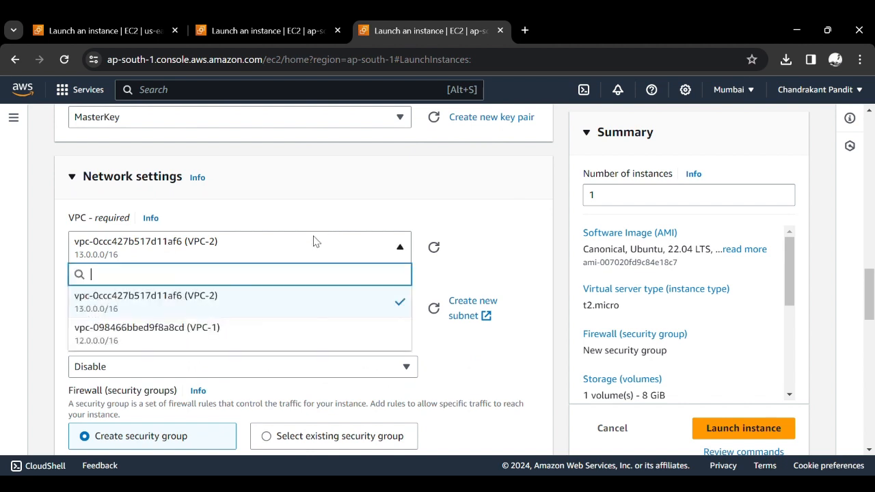
pyautogui.click(283, 299)
pyautogui.click(325, 327)
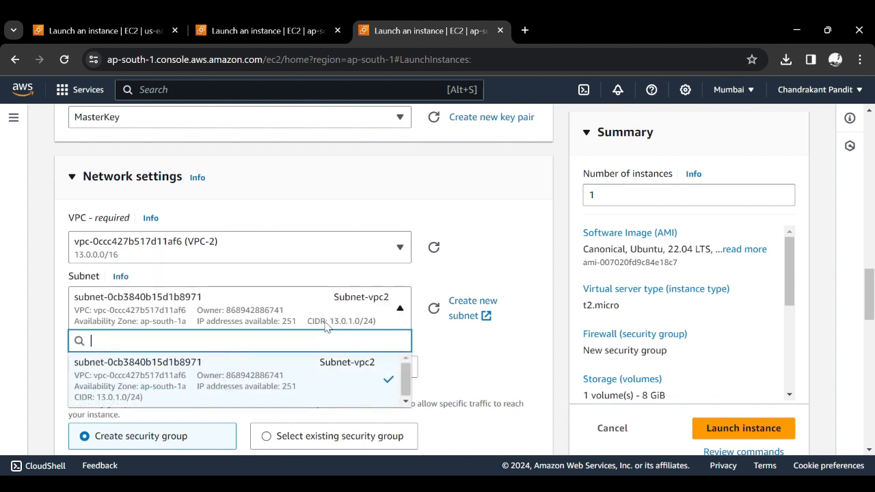
pyautogui.click(323, 373)
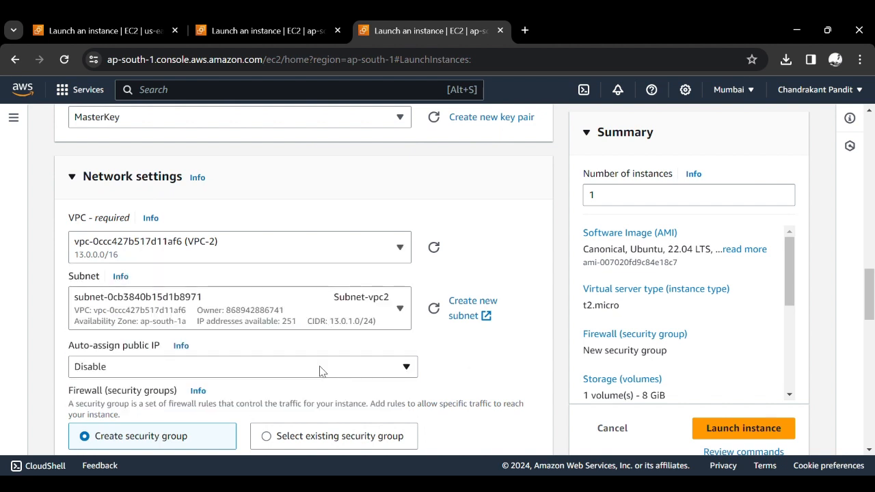
# - Enable auto-assignment of a public IP for the instance
pyautogui.scroll(-2, 494, 349)
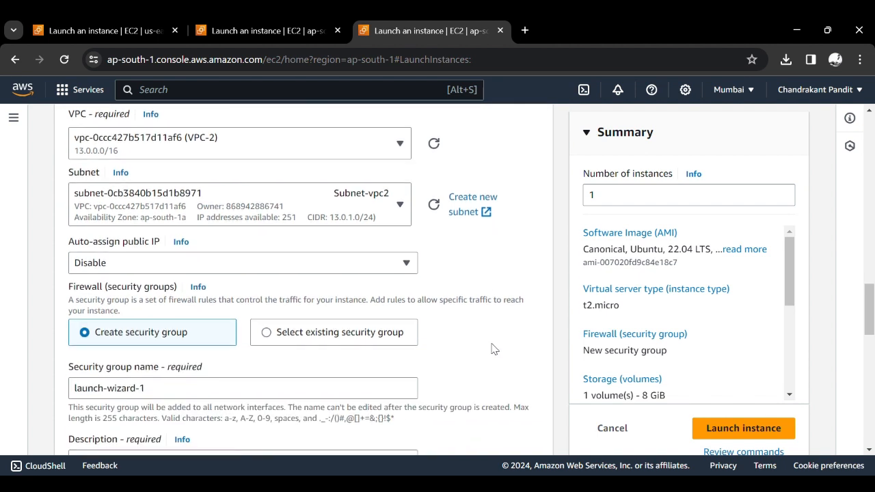
pyautogui.click(246, 262)
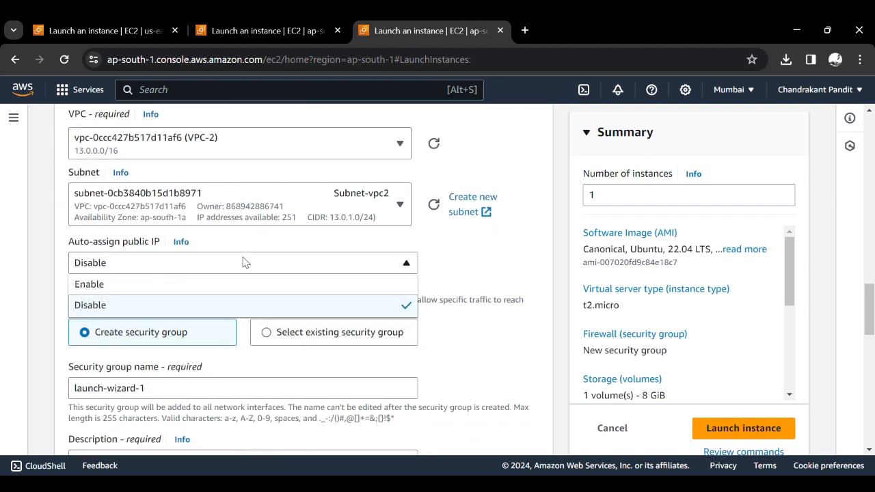
pyautogui.click(213, 285)
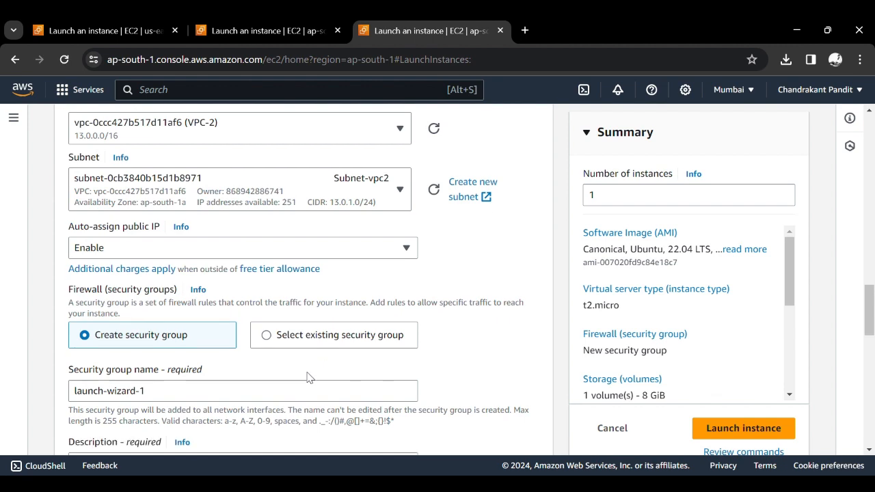
pyautogui.scroll(-1, 306, 377)
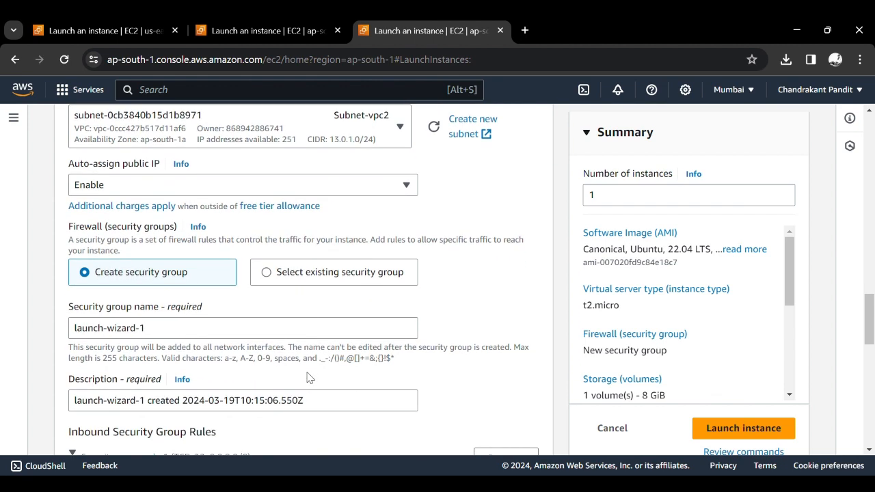
pyautogui.scroll(-1, 306, 377)
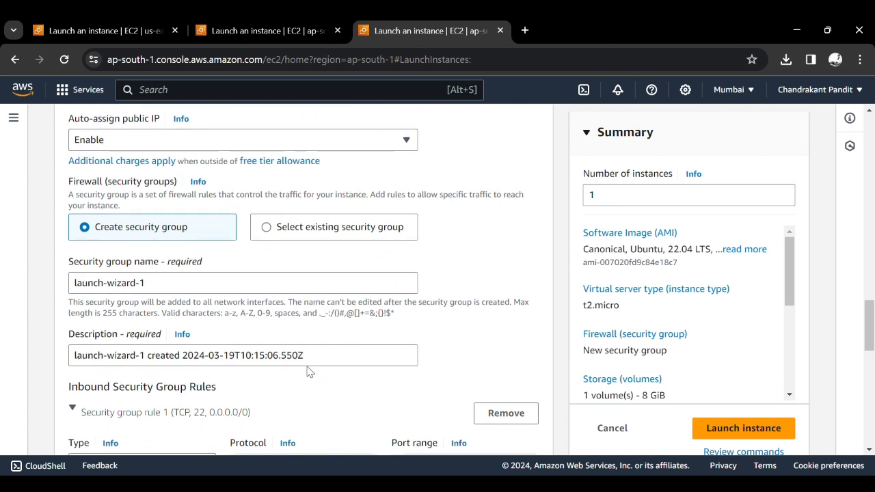
pyautogui.click(270, 227)
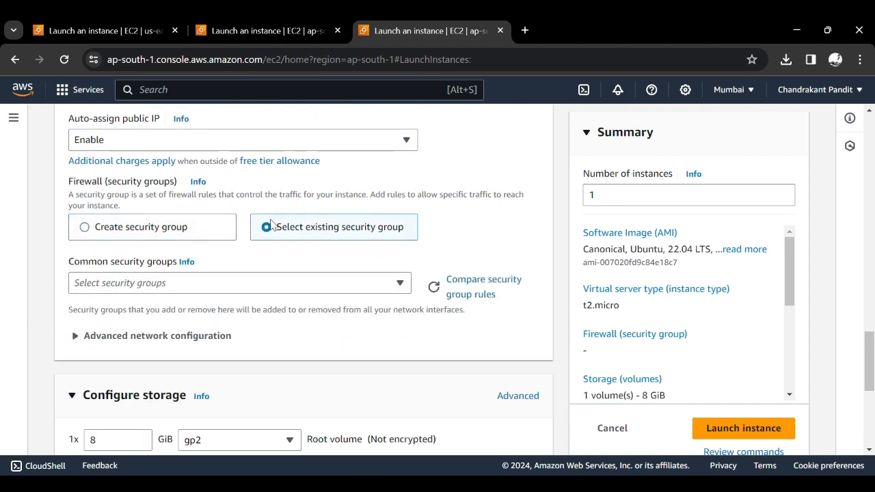
pyautogui.click(233, 283)
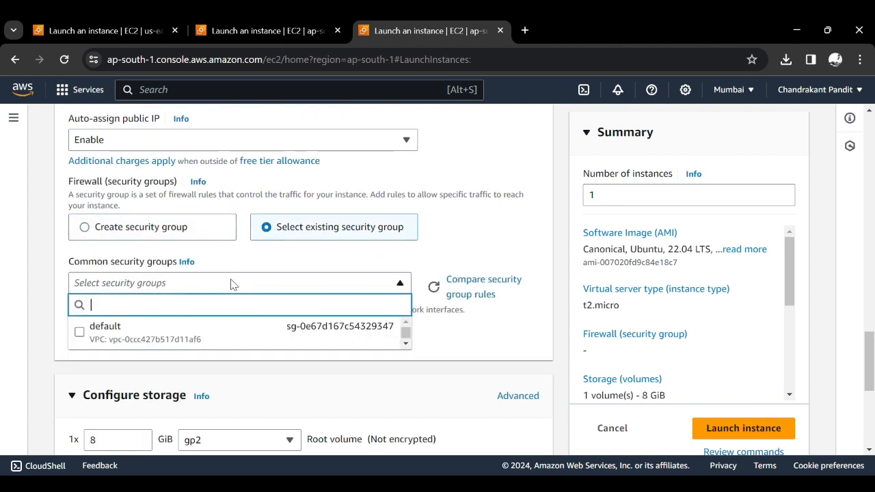
pyautogui.click(198, 233)
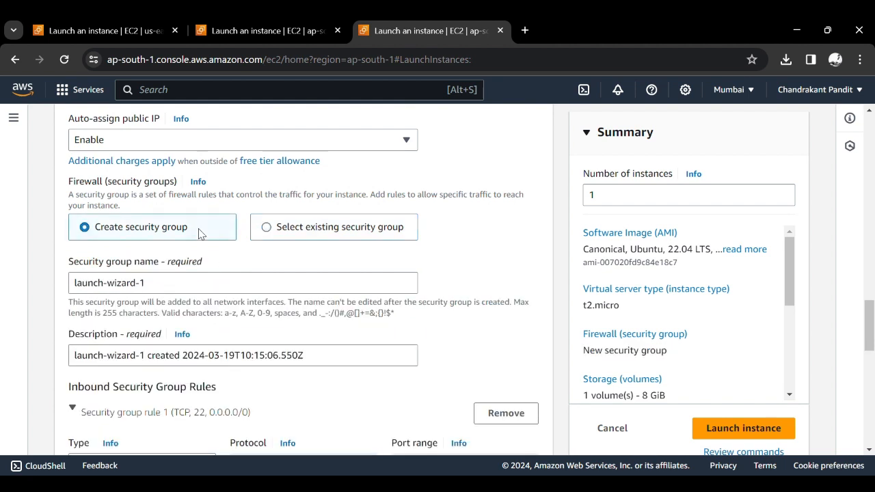
# - Name the instance's new security group VPC2-SG
pyautogui.click(195, 283)
pyautogui.hotkey('ctrl', 'a')
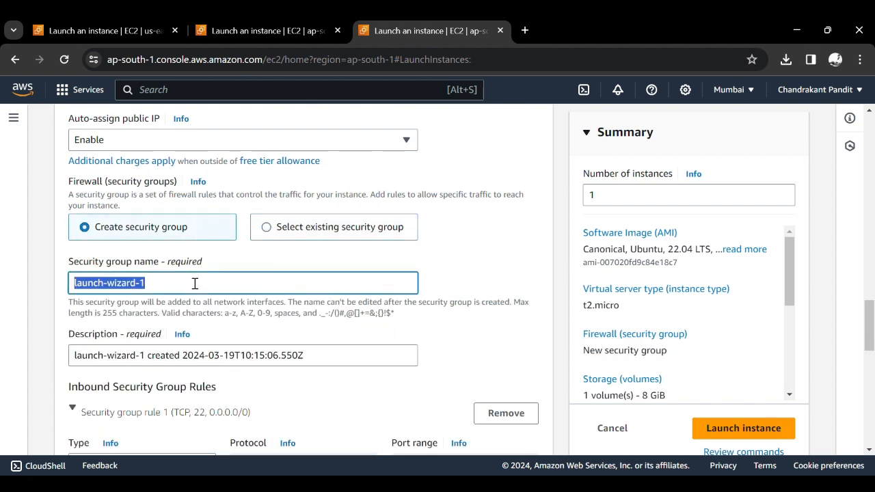
pyautogui.write('V')
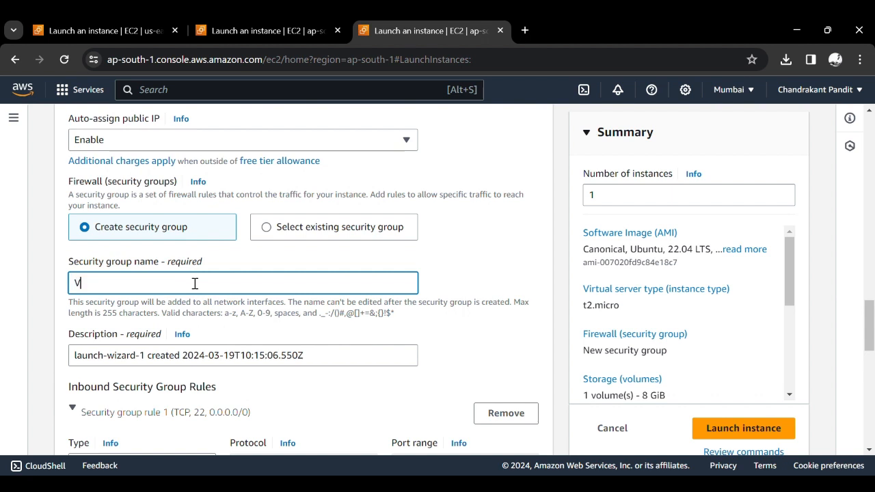
pyautogui.write('PC2-SG')
# - Add a second inbound security group rule of type HTTP below the ssh rule
pyautogui.scroll(-3, 195, 283)
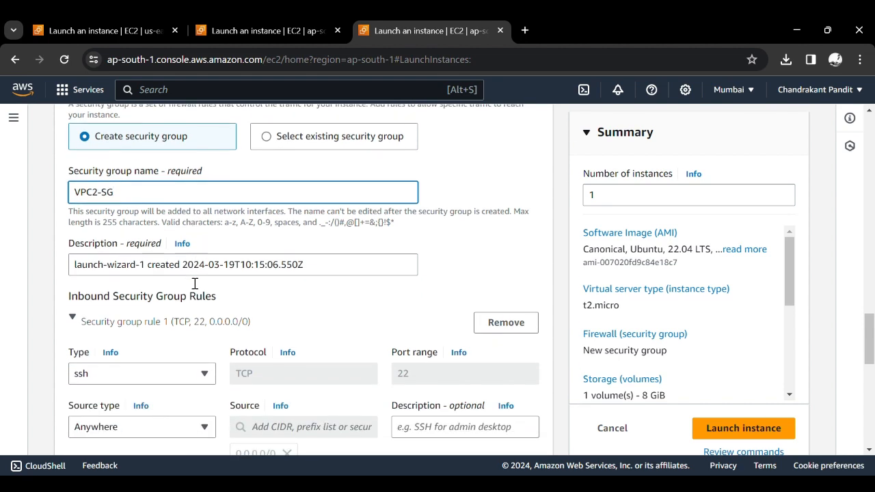
pyautogui.scroll(-3, 190, 282)
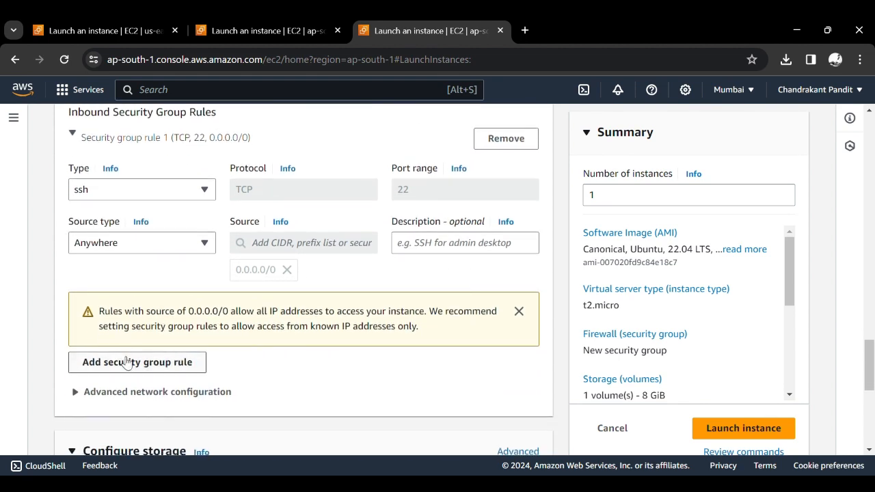
pyautogui.click(126, 368)
pyautogui.scroll(-2, 125, 367)
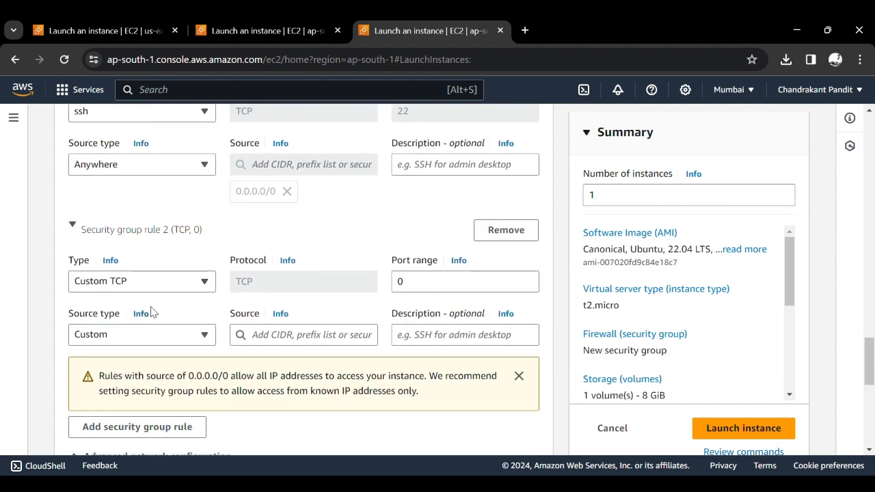
pyautogui.click(164, 286)
pyautogui.scroll(-2, 164, 230)
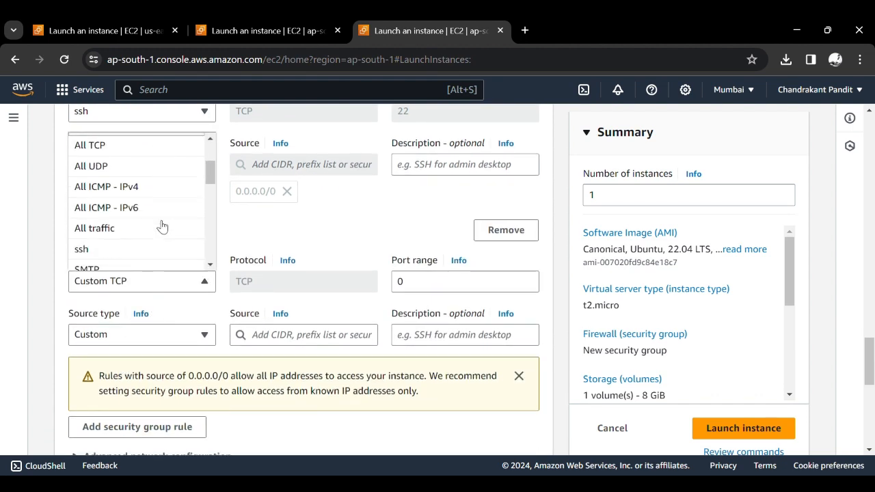
pyautogui.scroll(-1, 162, 226)
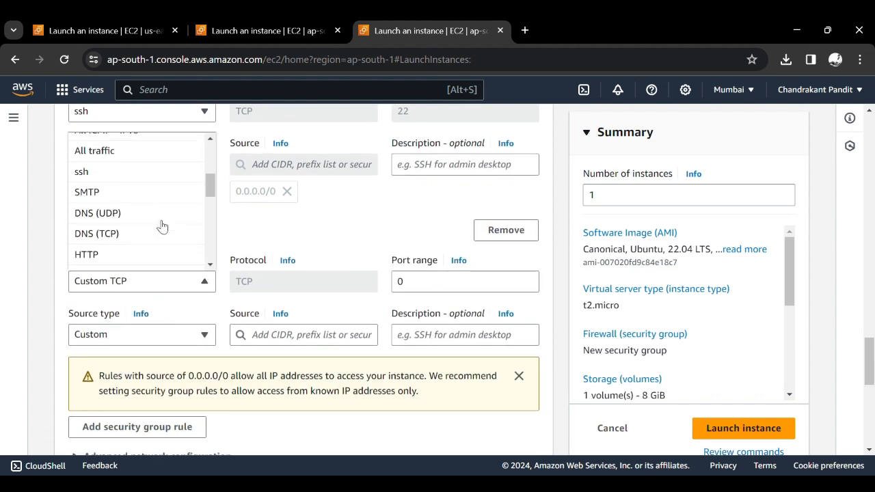
pyautogui.click(156, 257)
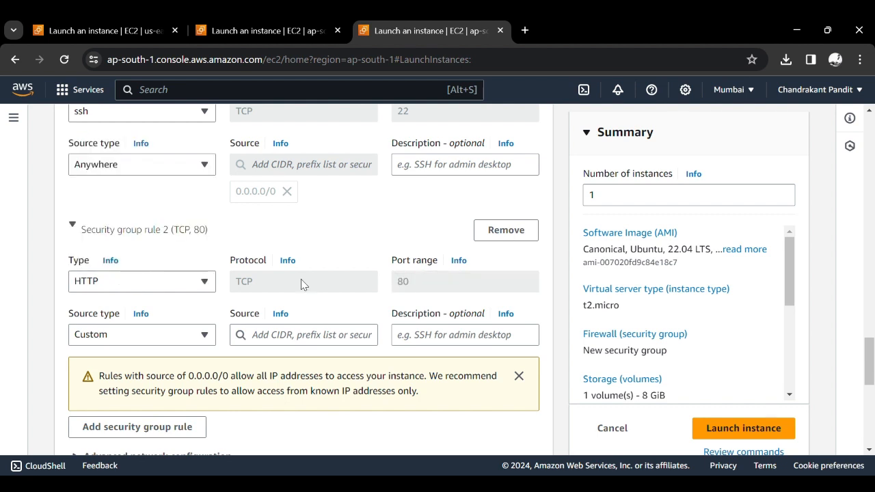
pyautogui.doubleClick(403, 281)
# - Set the source type of the new HTTP inbound rule to Anywhere
pyautogui.scroll(-1, 403, 283)
pyautogui.click(176, 292)
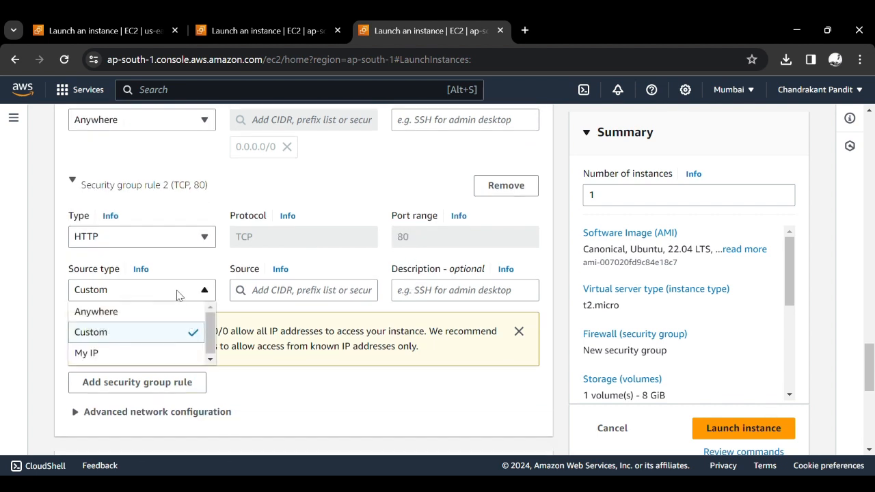
pyautogui.click(171, 311)
pyautogui.scroll(-1, 284, 381)
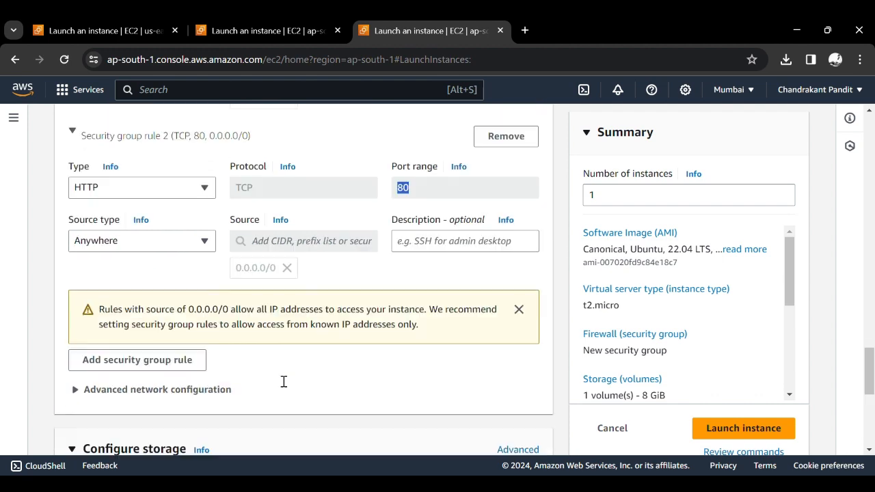
# - Fill the instance's user data with the copied bash script that installs Apache, writes the Server Details page and starts apache2
pyautogui.scroll(-5, 283, 381)
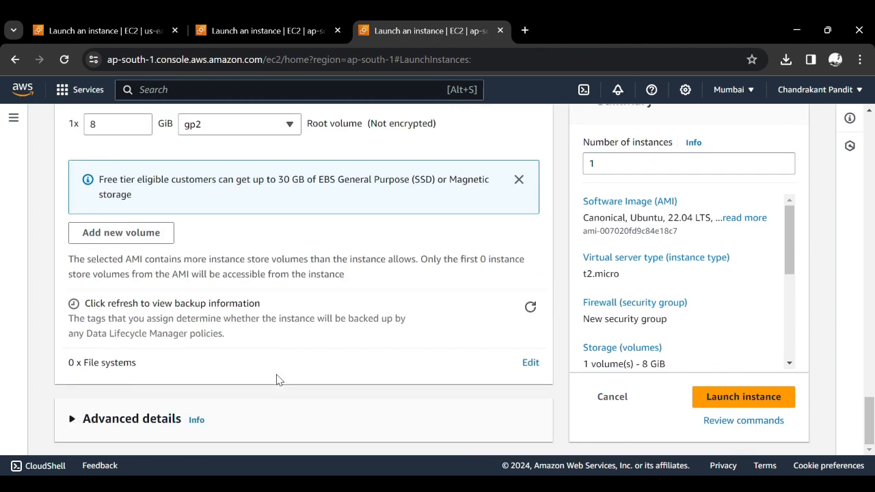
pyautogui.click(159, 419)
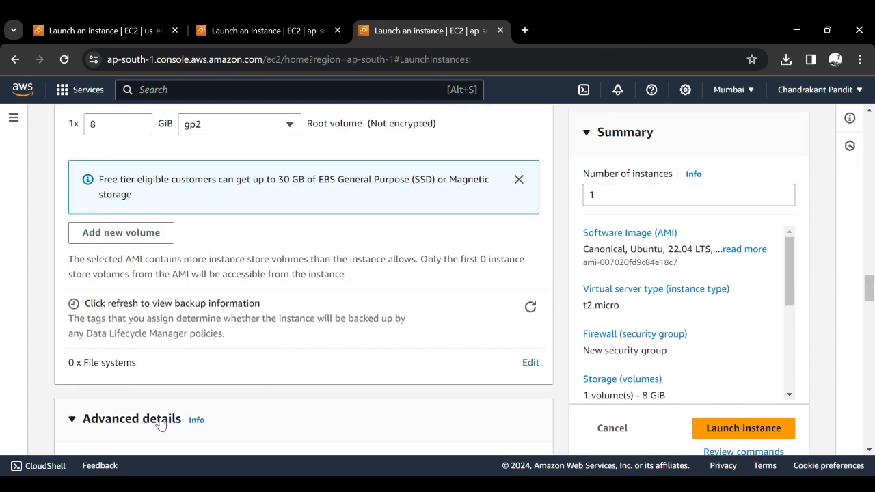
pyautogui.scroll(-18, 211, 420)
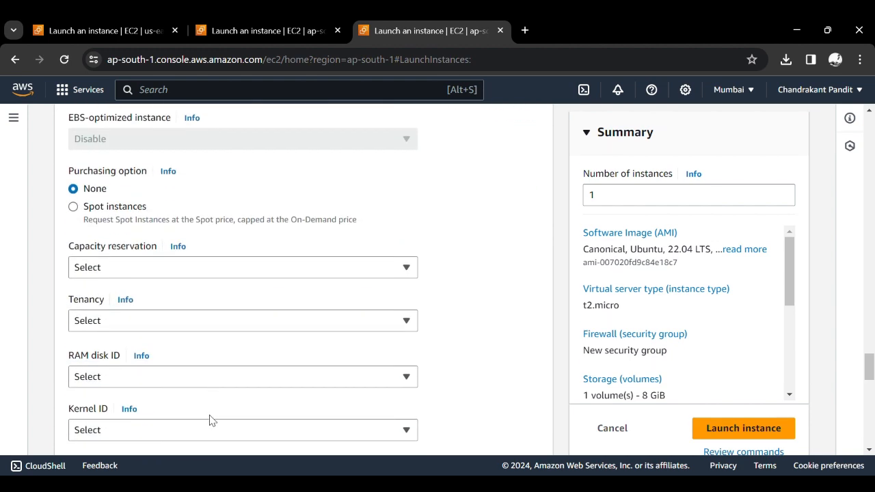
pyautogui.scroll(-9, 210, 420)
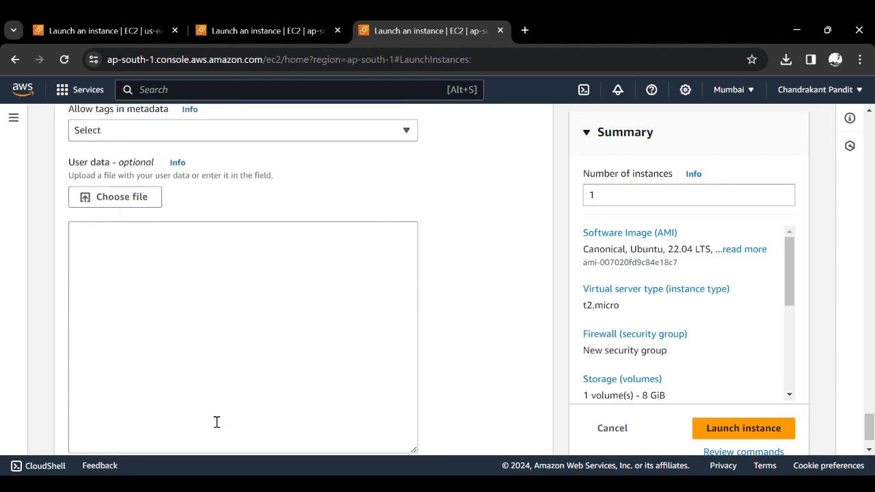
pyautogui.click(228, 372)
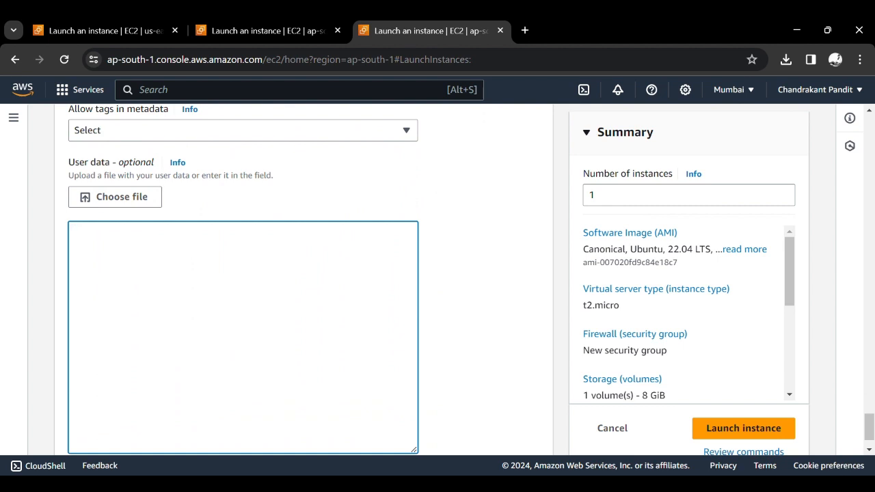
pyautogui.hotkey('alt', 'Tab')
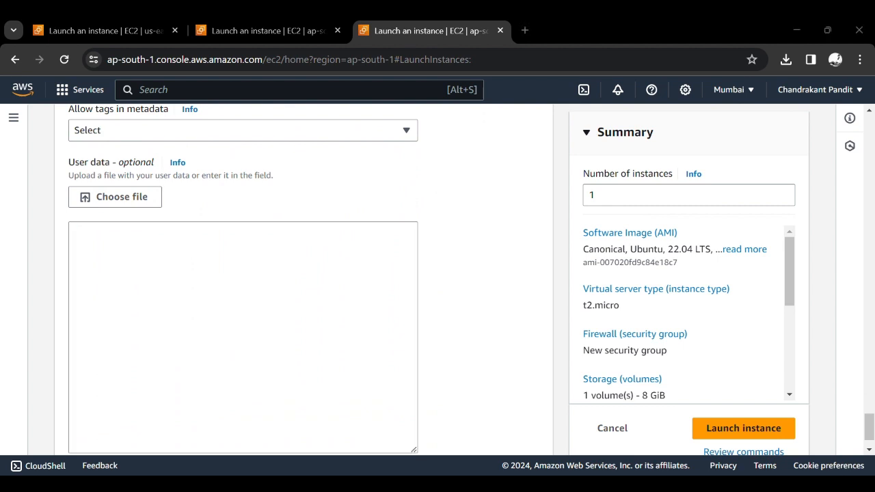
pyautogui.click(416, 248)
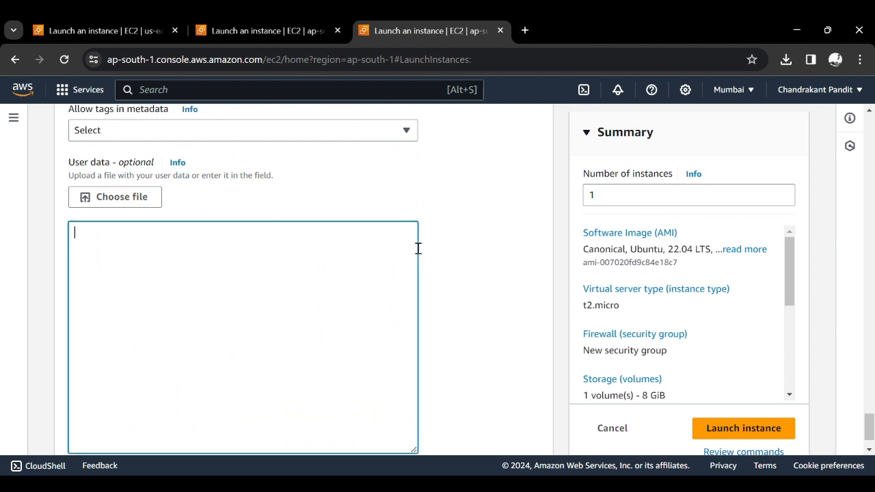
pyautogui.write('#!/bin/bash yes | sudo apt update yes | sudo apt install apache2 echo "<h1>Server Details</h1><p><strong>Hostname:</strong> $(hostname)</p><p><strong>IP Address: </strong> $(hostname -I | cut -d" " -f1)</p>" | sudo tee /var/www/html/index.html > /dev/null sudo systemctl start apache2')
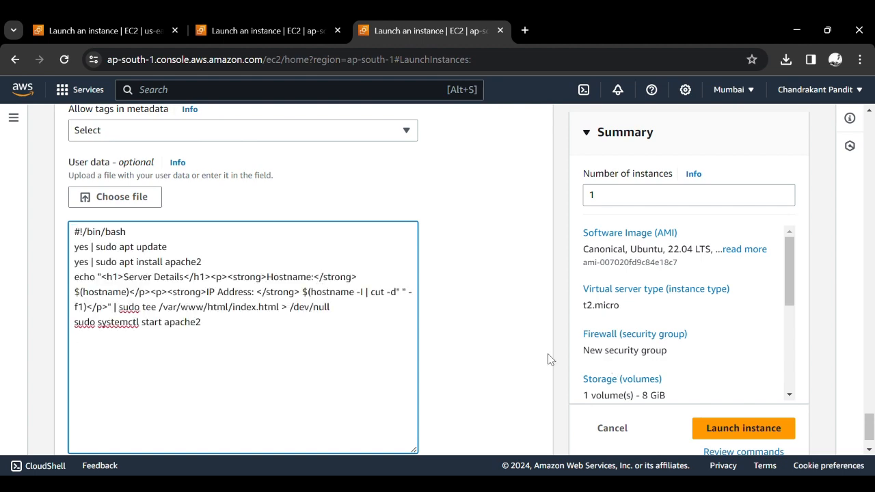
# - Launch the VPC-2 instance with the configured settings
pyautogui.scroll(15, 550, 359)
pyautogui.scroll(-5, 550, 359)
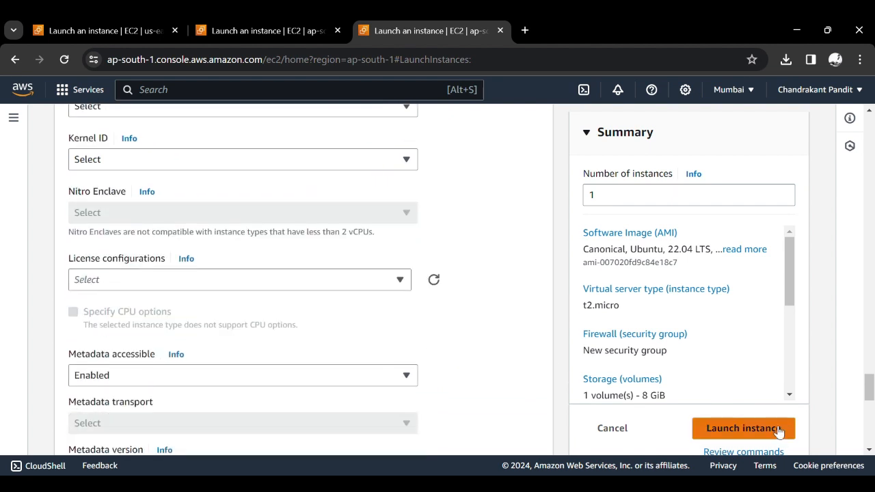
pyautogui.click(775, 428)
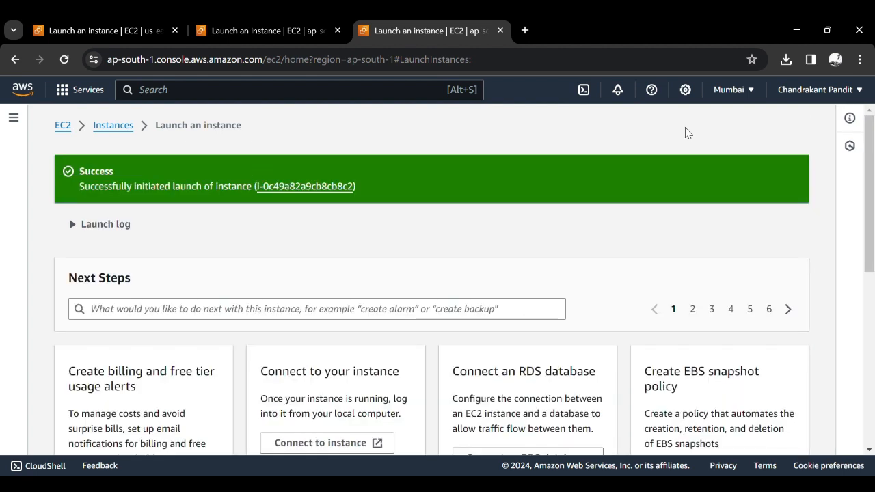
# - View the EC2 instances list and check the state of the VPC1 instance
pyautogui.click(101, 130)
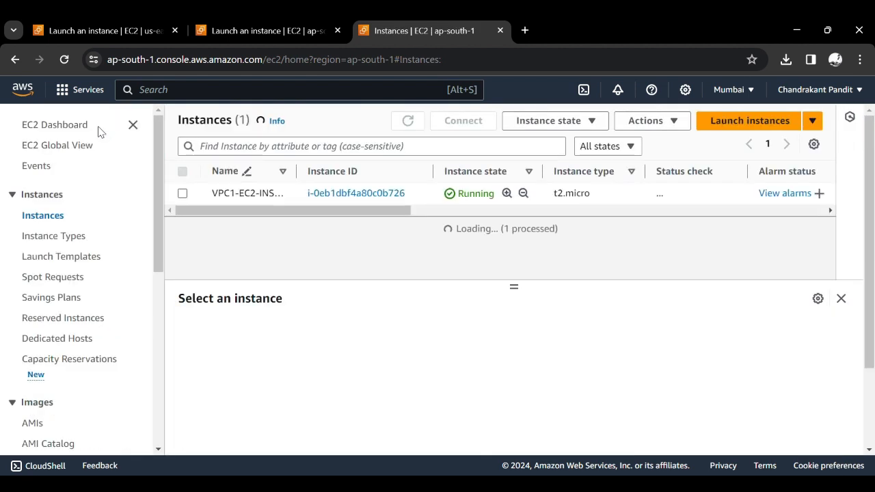
pyautogui.click(488, 196)
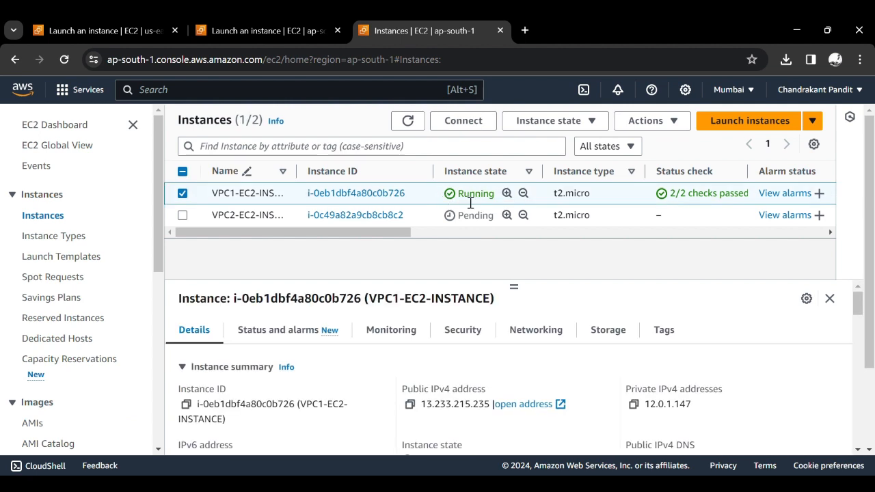
pyautogui.click(394, 197)
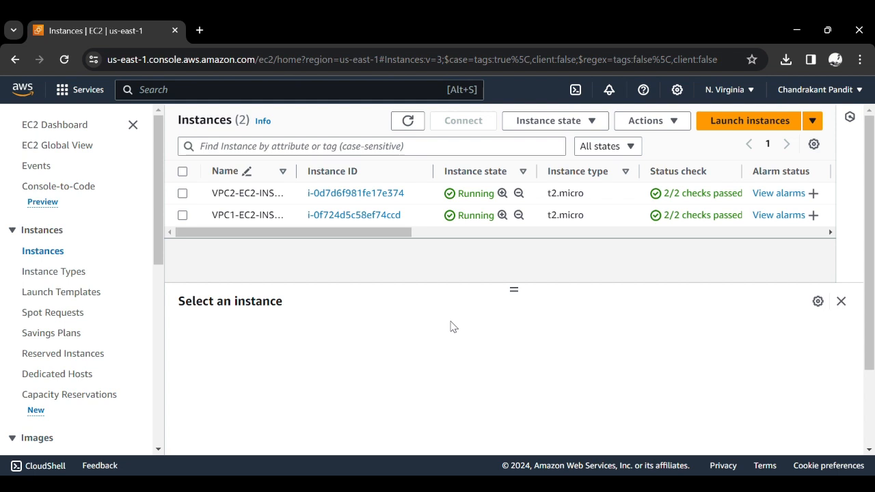
# - Copy the public IPv4 address of VPC1-EC2-INSTANCE and load its web page in a new browser tab
pyautogui.click(350, 216)
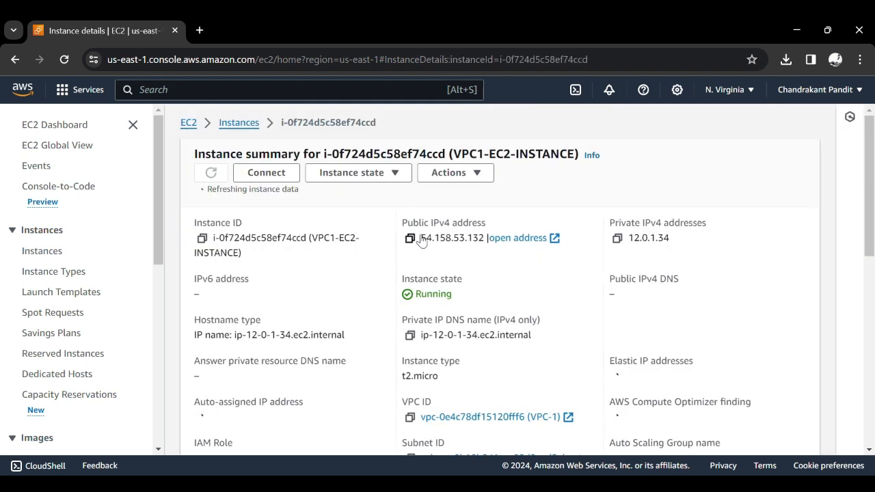
pyautogui.click(415, 239)
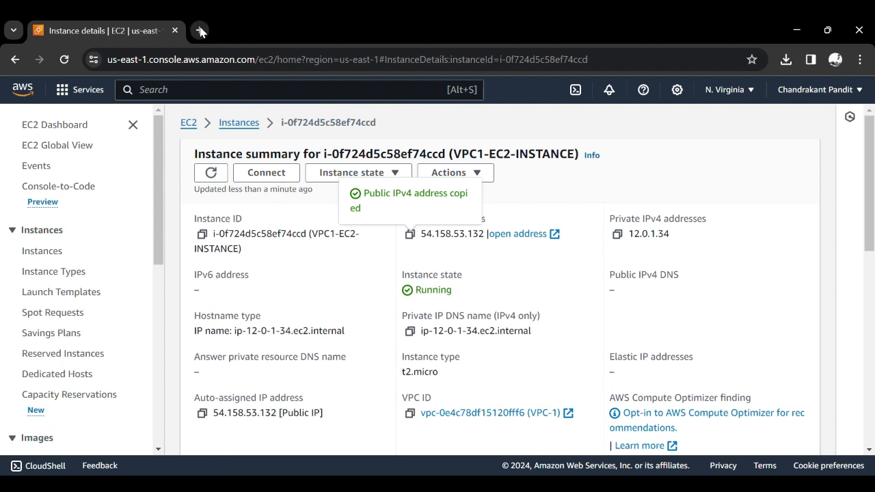
pyautogui.click(200, 31)
pyautogui.hotkey('ctrl', 'v')
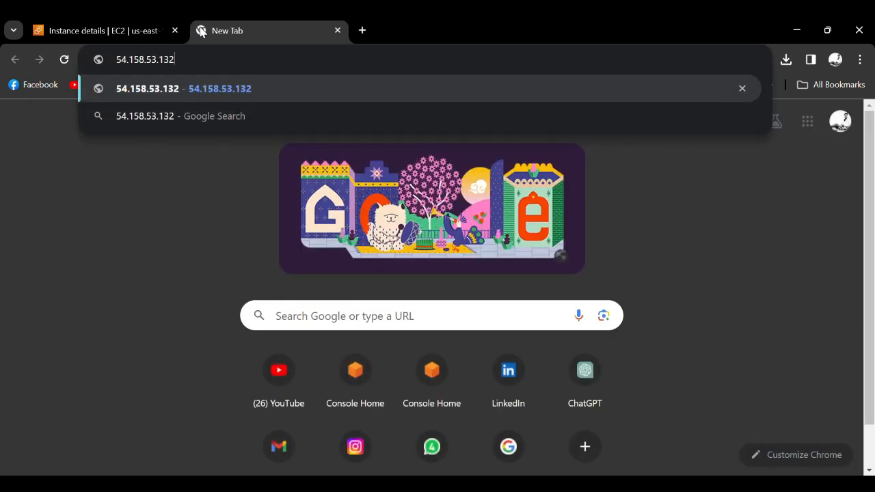
pyautogui.press('Return')
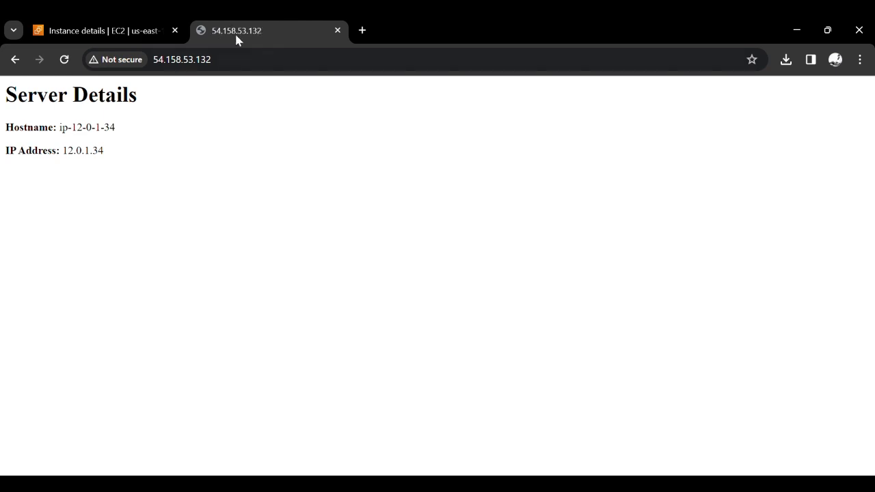
# - Return to the AWS console, search for the VPC service and open its peering connections list
pyautogui.click(164, 21)
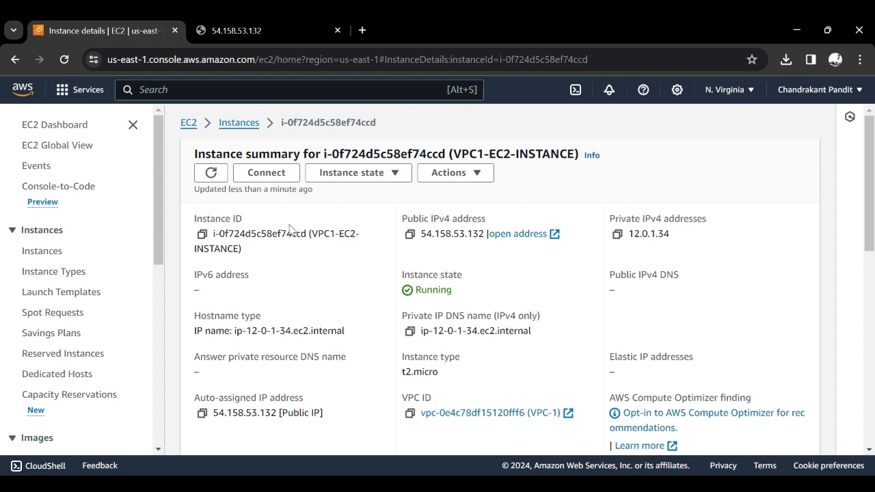
pyautogui.click(239, 96)
pyautogui.write('vpc')
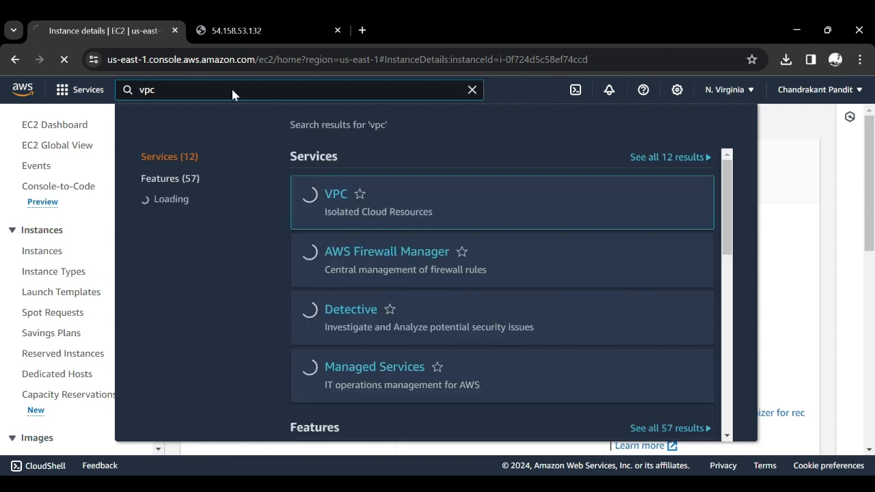
pyautogui.press('Return')
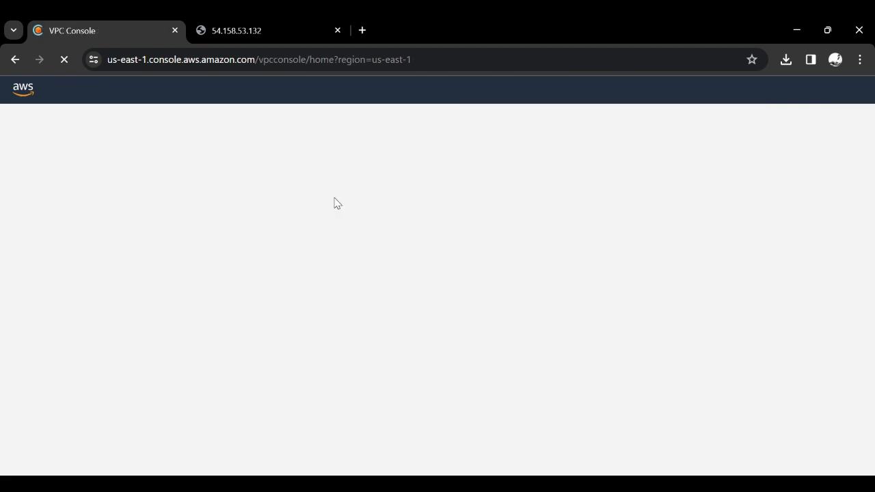
pyautogui.click(301, 30)
pyautogui.click(108, 28)
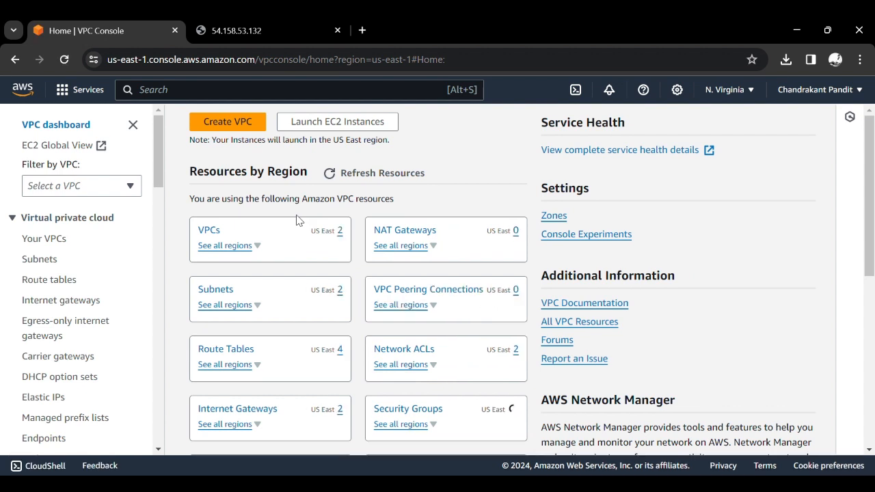
pyautogui.scroll(-3, 68, 379)
pyautogui.scroll(-1, 68, 379)
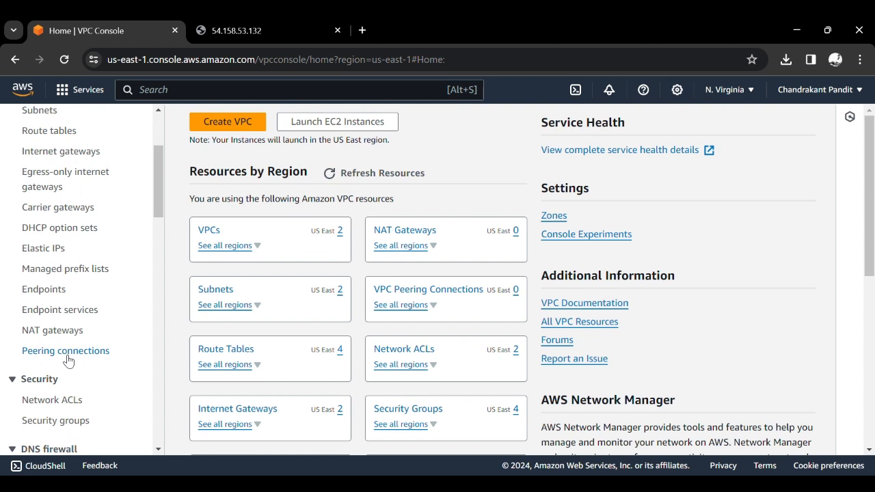
pyautogui.click(68, 354)
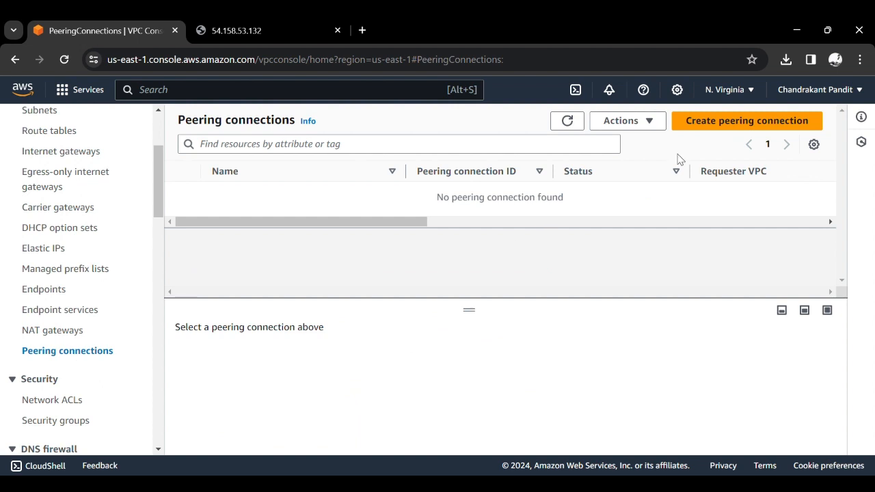
# - Start a new peering connection and name it Peering-Connection-from-VPC1-to-VPC2
pyautogui.click(732, 128)
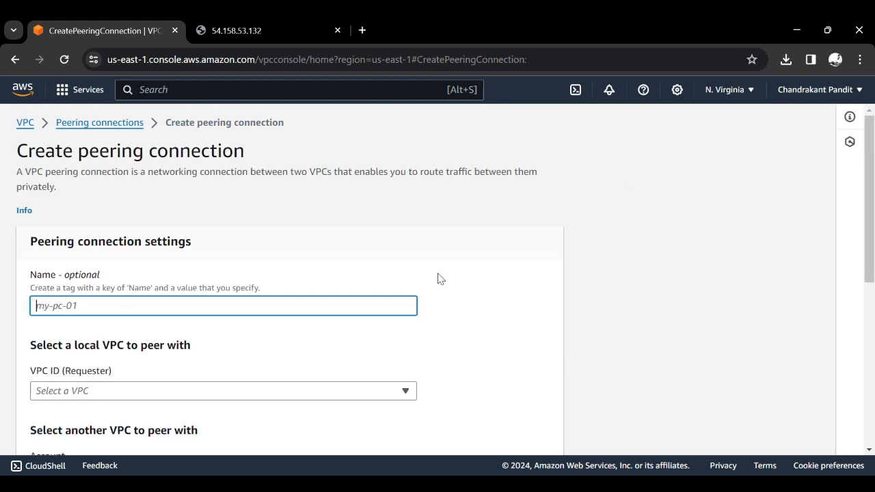
pyautogui.scroll(-1, 441, 279)
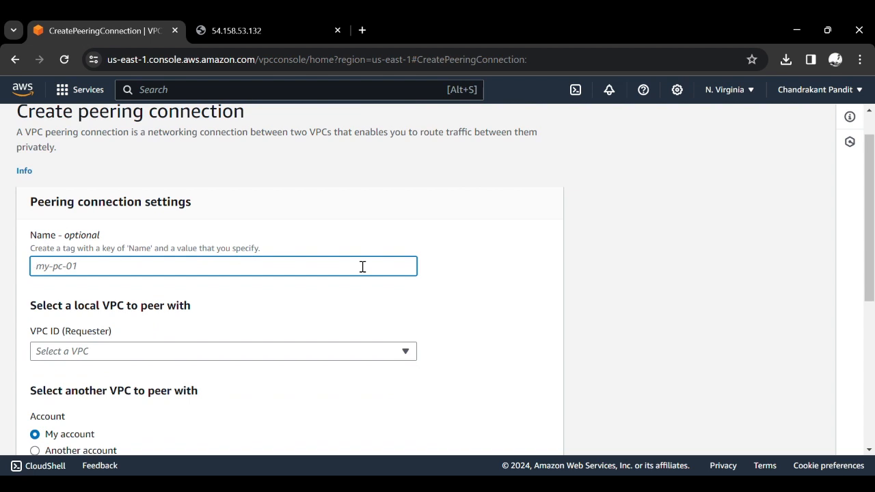
pyautogui.write('Peering Connection')
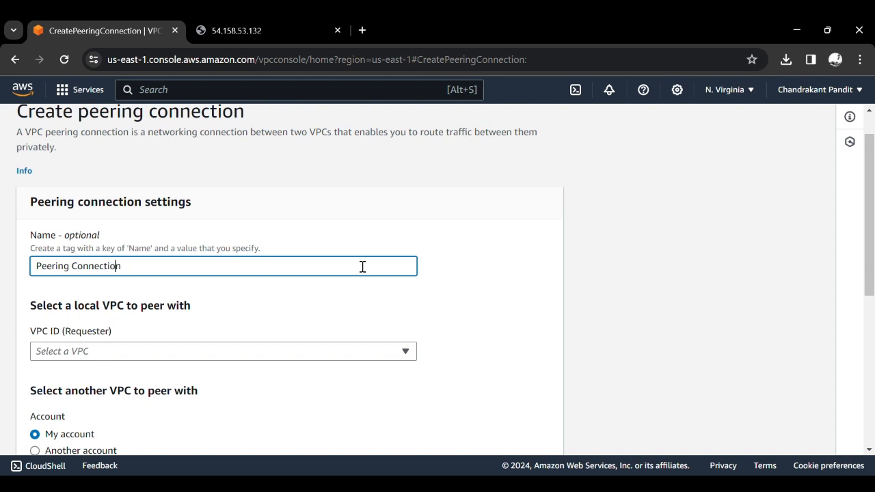
pyautogui.press('Left')
pyautogui.press('Left')
pyautogui.press('Left')
pyautogui.press('Left')
pyautogui.press('Left')
pyautogui.press('Left')
pyautogui.press('Left')
pyautogui.press('Left')
pyautogui.press('BackSpace')
pyautogui.write('-')
pyautogui.press('Right')
pyautogui.press('Right')
pyautogui.press('Right')
pyautogui.write('-from-VPC1')
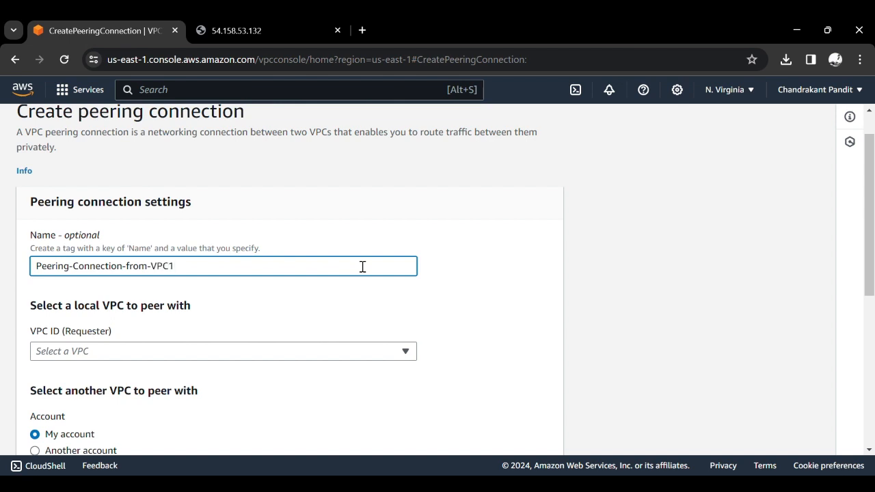
pyautogui.write('-to-VPC2')
# - Choose VPC-1 as the requester VPC of the peering connection
pyautogui.scroll(-1, 362, 267)
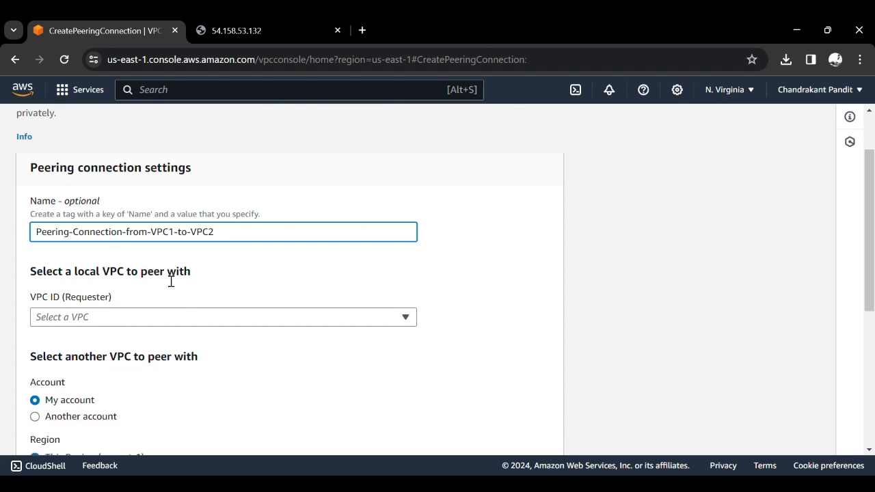
pyautogui.click(156, 317)
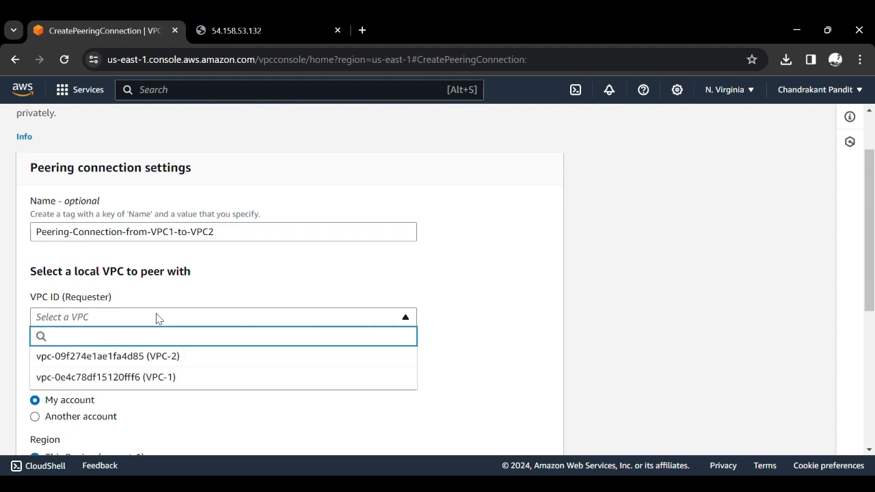
pyautogui.click(168, 378)
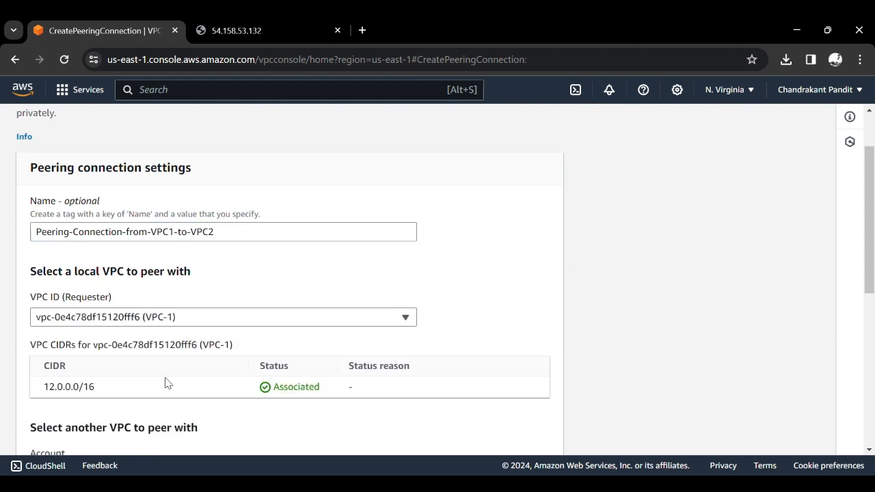
# - Choose VPC-2 as the accepter VPC, keeping my account and this Region (us-east-1)
pyautogui.scroll(-1, 96, 390)
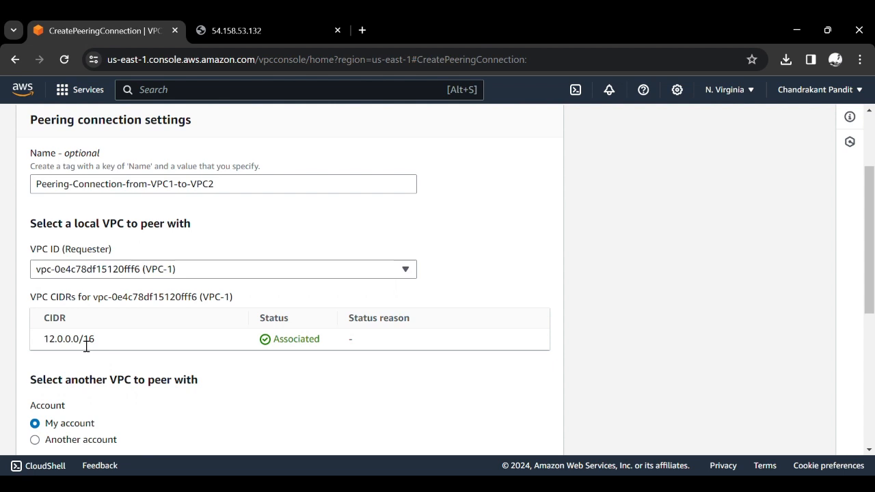
pyautogui.scroll(-2, 87, 346)
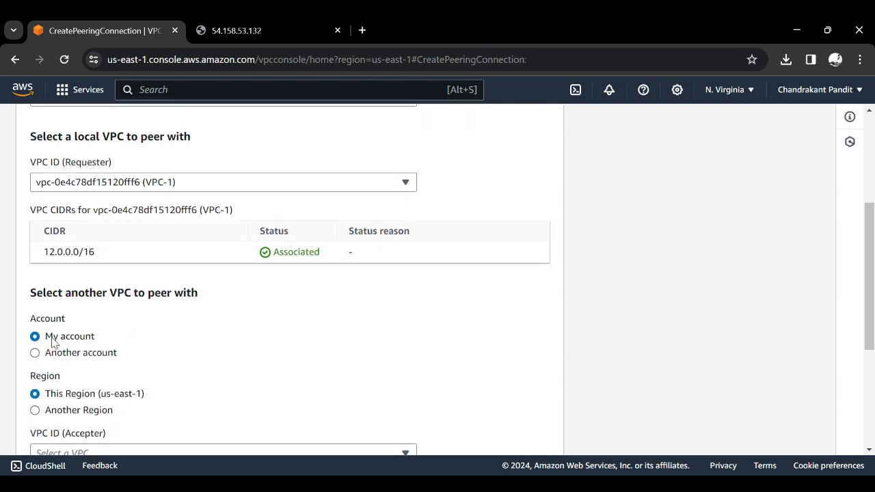
pyautogui.scroll(-2, 78, 341)
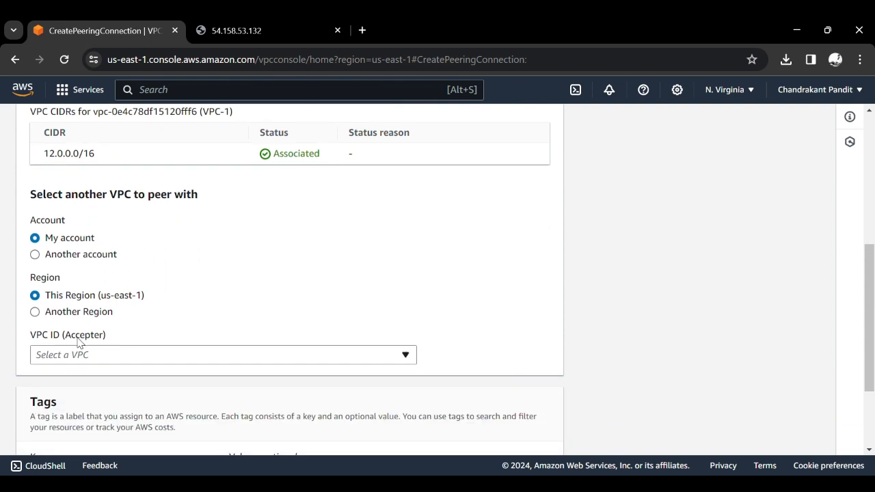
pyautogui.scroll(-1, 78, 341)
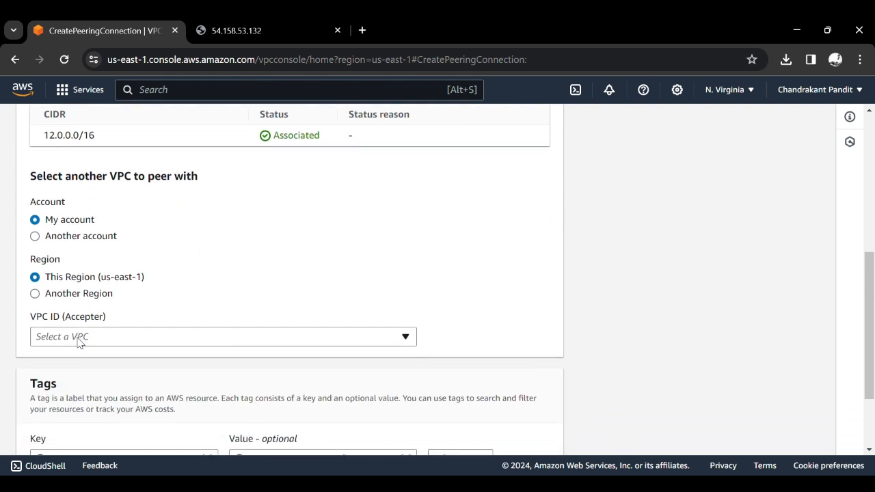
pyautogui.click(117, 329)
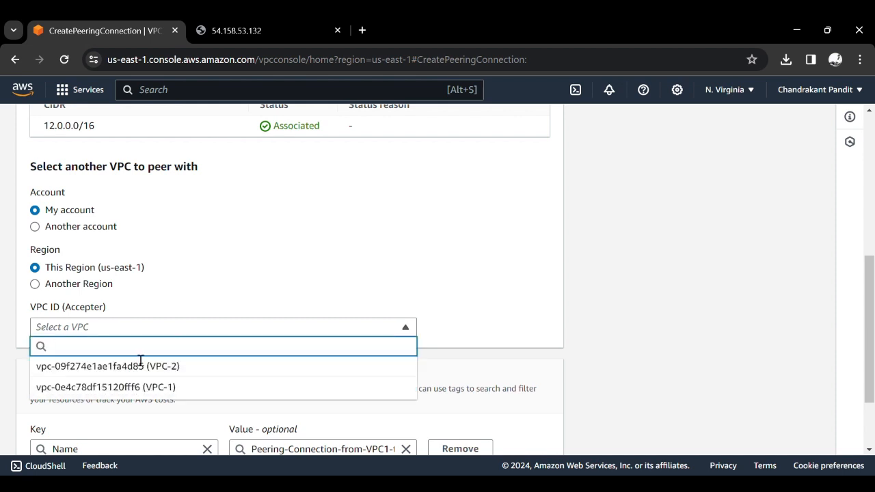
pyautogui.click(165, 388)
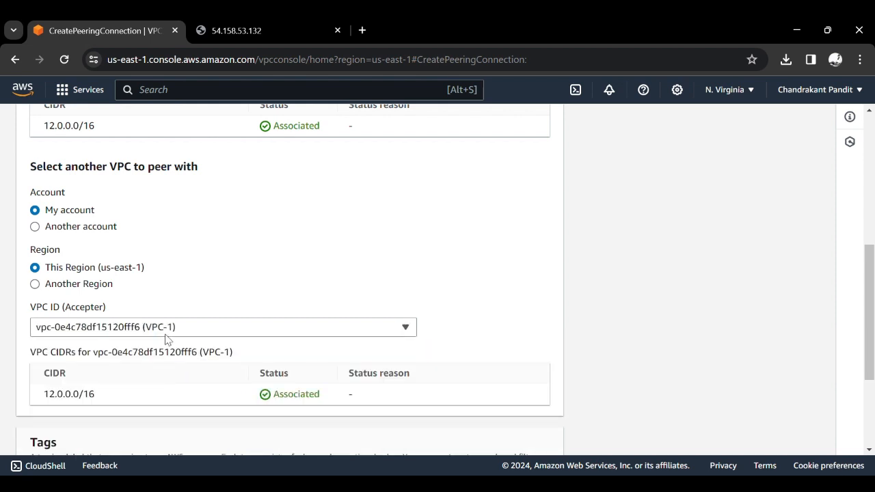
pyautogui.click(168, 335)
pyautogui.click(171, 369)
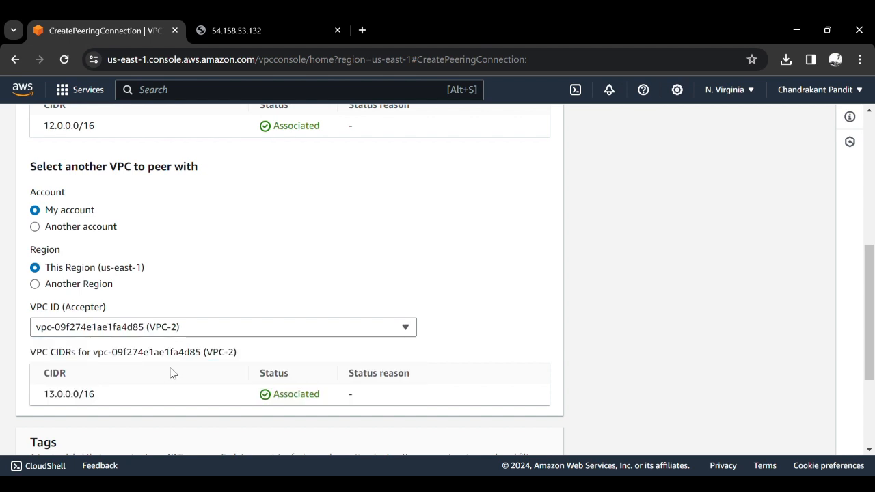
pyautogui.tripleClick(86, 402)
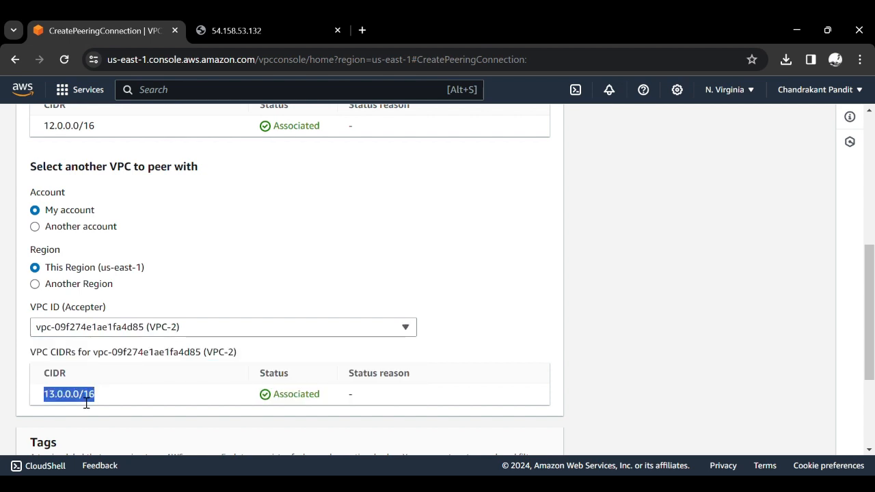
# - Check the remaining settings and create the peering connection
pyautogui.scroll(-3, 86, 404)
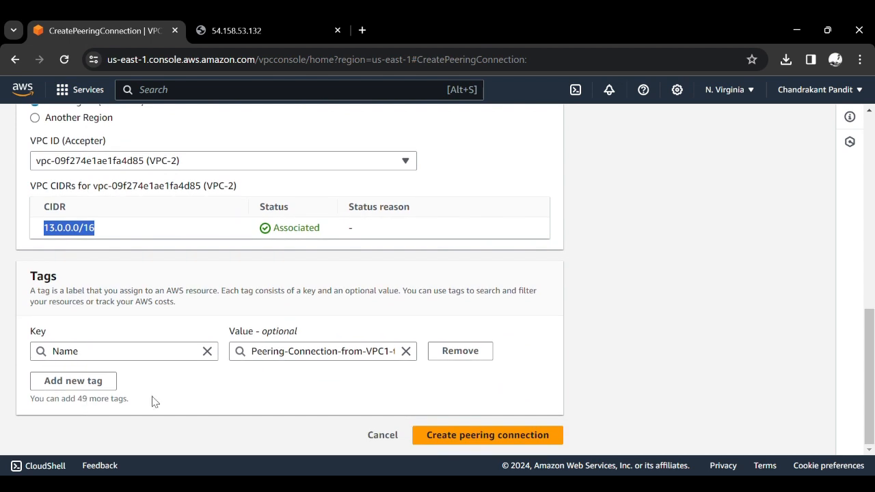
pyautogui.click(613, 357)
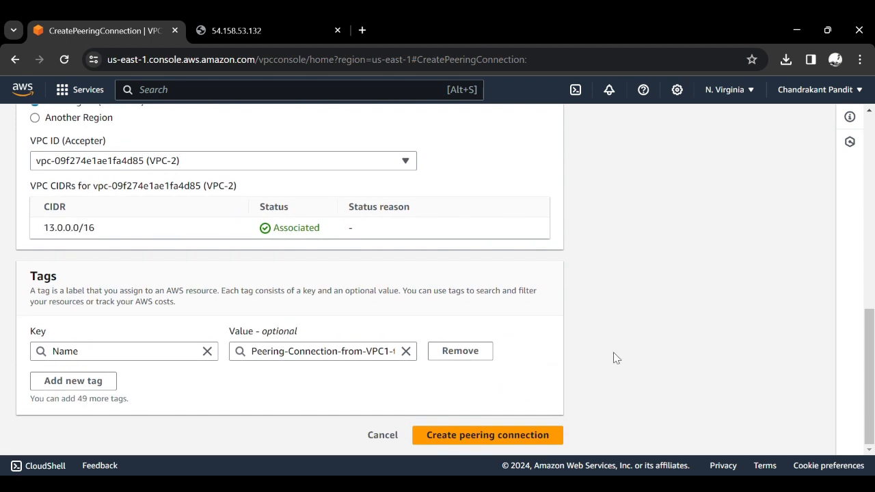
pyautogui.scroll(3, 613, 357)
pyautogui.scroll(-3, 612, 357)
pyautogui.scroll(-1, 550, 424)
pyautogui.click(538, 437)
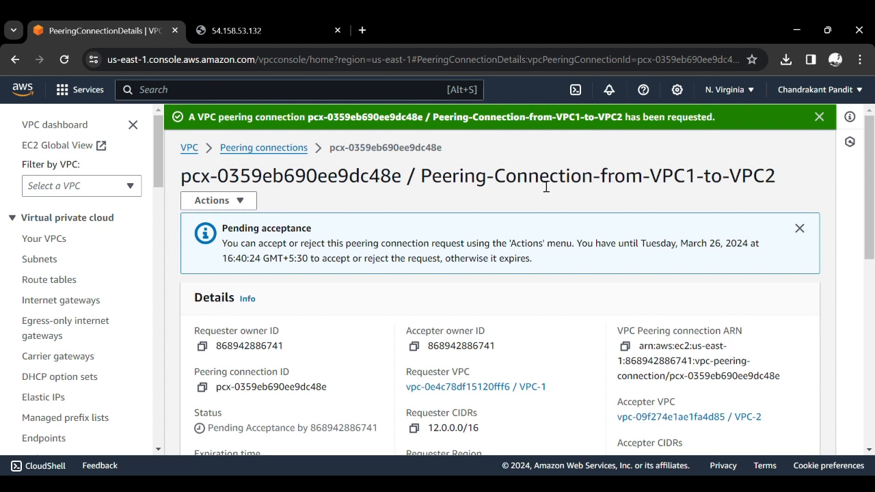
# - Accept the request for the peering connection between VPC-1 and VPC-2 and review its details
pyautogui.click(243, 205)
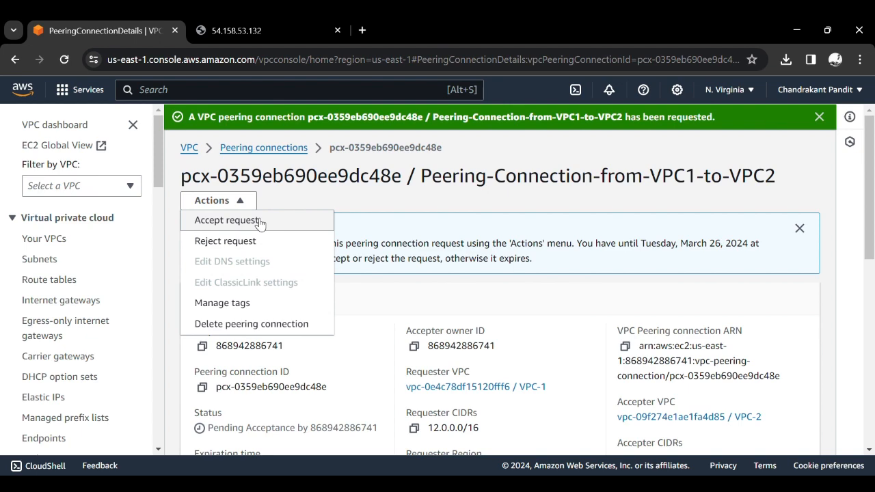
pyautogui.click(260, 222)
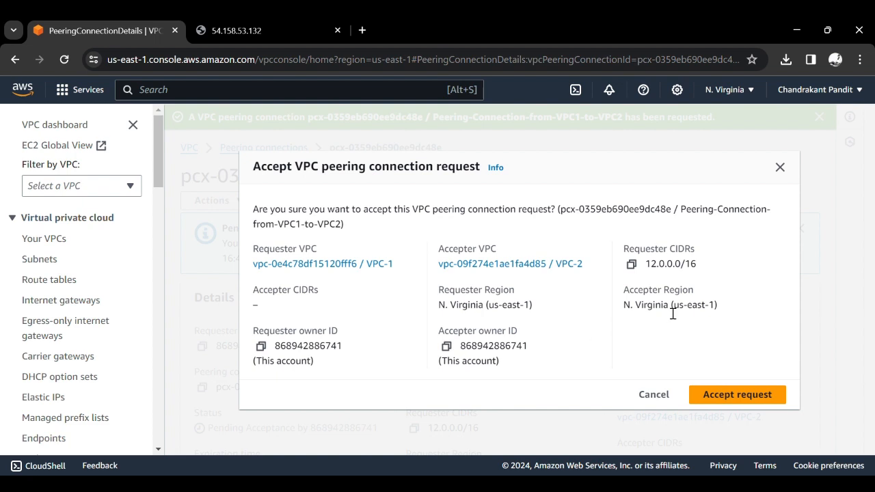
pyautogui.click(732, 396)
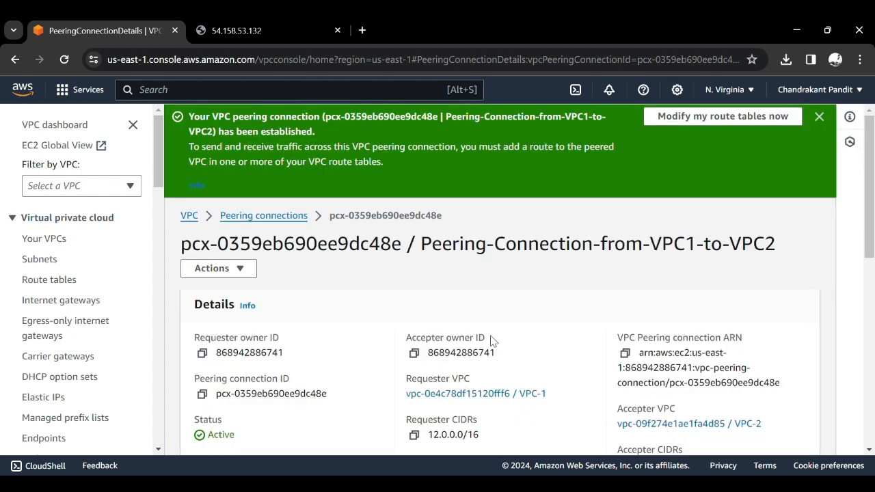
pyautogui.scroll(-2, 492, 341)
pyautogui.scroll(-3, 490, 341)
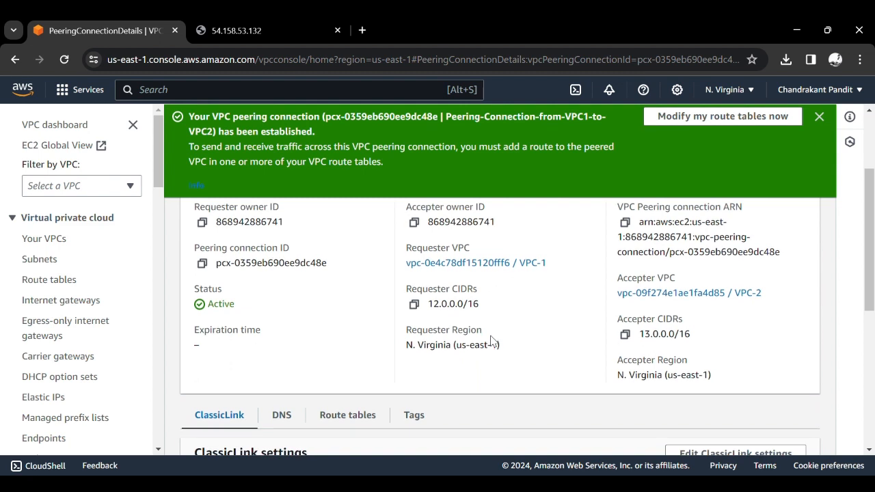
pyautogui.scroll(1, 490, 341)
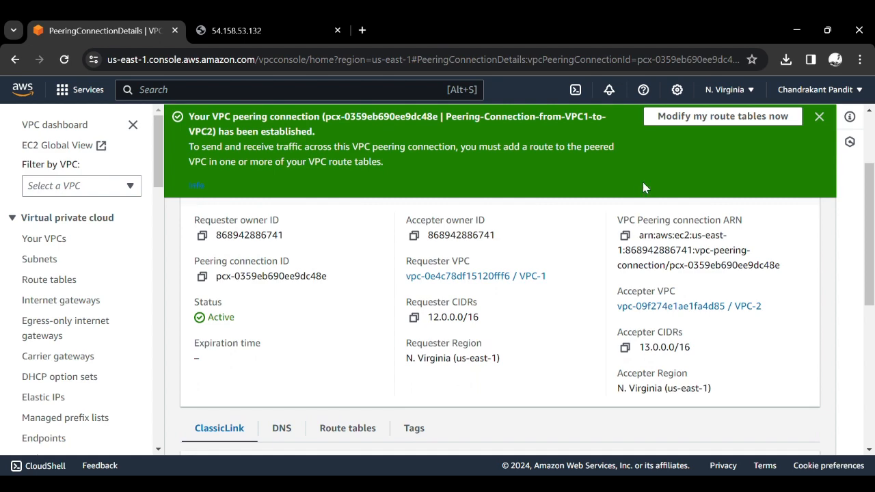
# - Go to the route tables to modify them for the peering and select only RT-VPC1
pyautogui.click(706, 121)
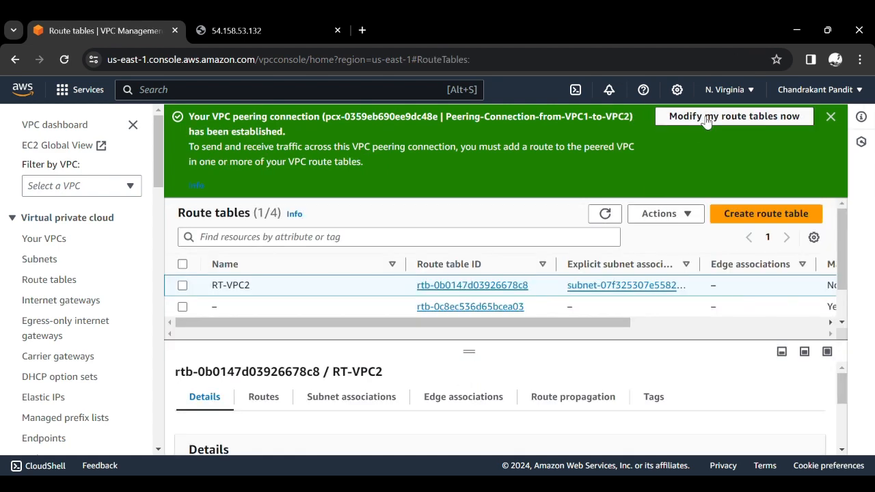
pyautogui.scroll(-1, 411, 354)
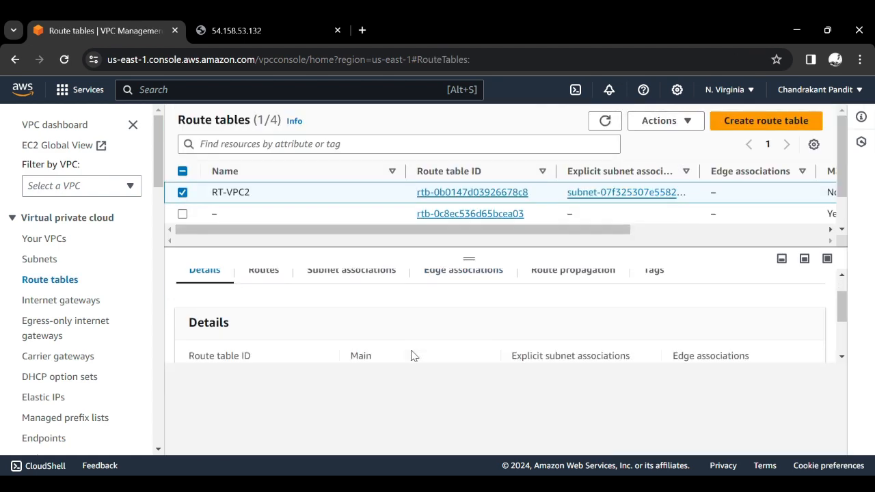
pyautogui.scroll(1, 332, 352)
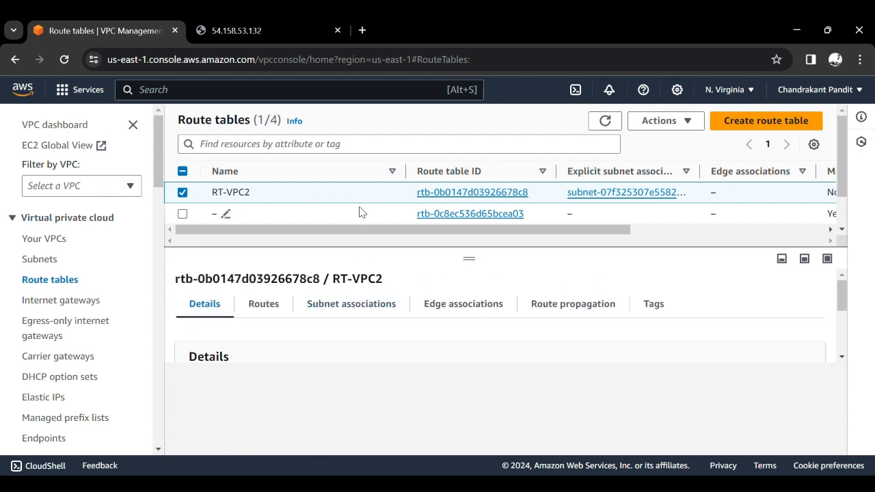
pyautogui.scroll(-2, 360, 211)
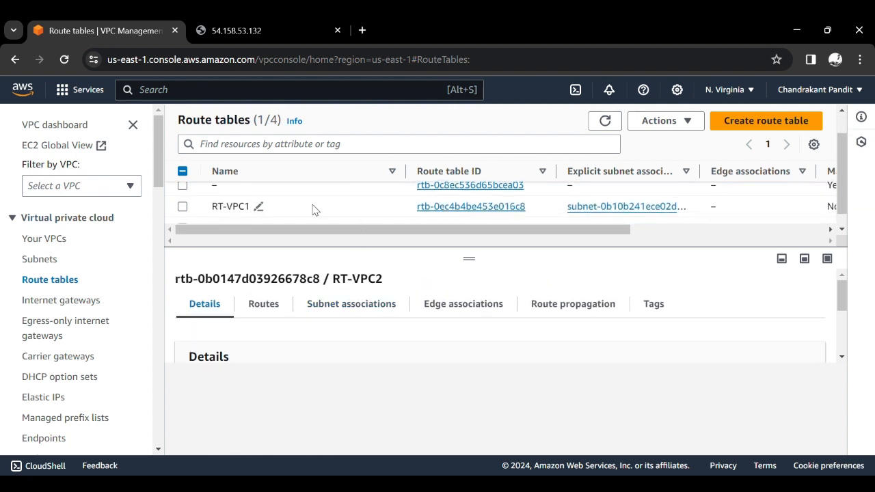
pyautogui.click(182, 207)
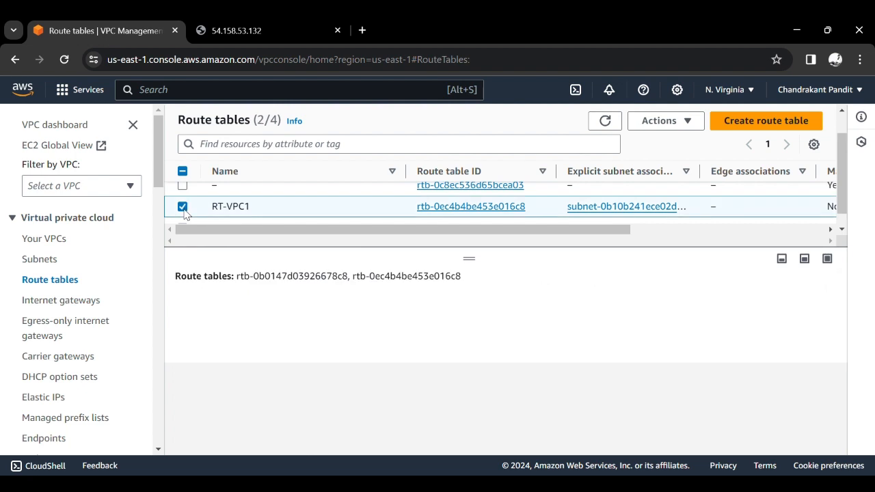
pyautogui.scroll(1, 250, 211)
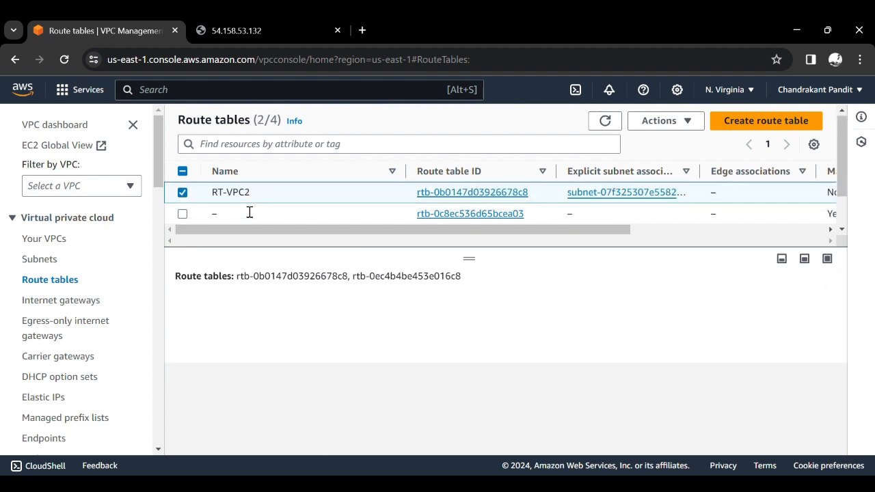
pyautogui.click(183, 193)
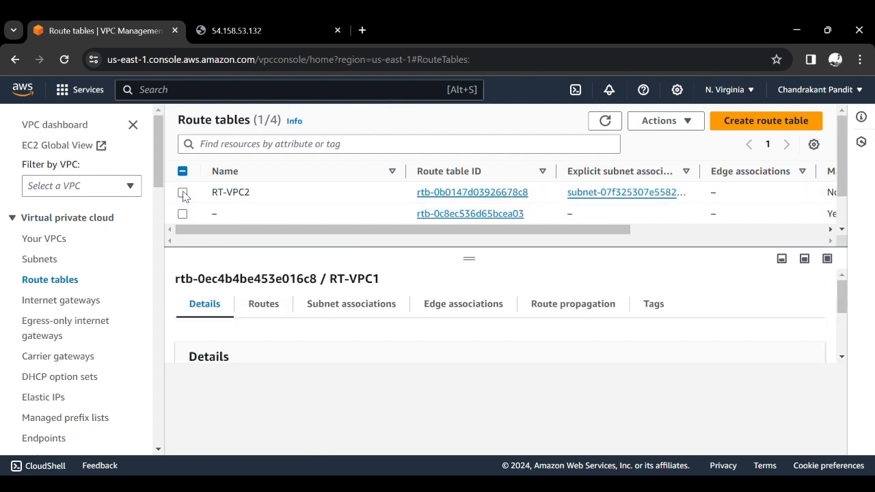
# - Examine the existing routes of RT-VPC1
pyautogui.click(273, 306)
pyautogui.scroll(-1, 357, 349)
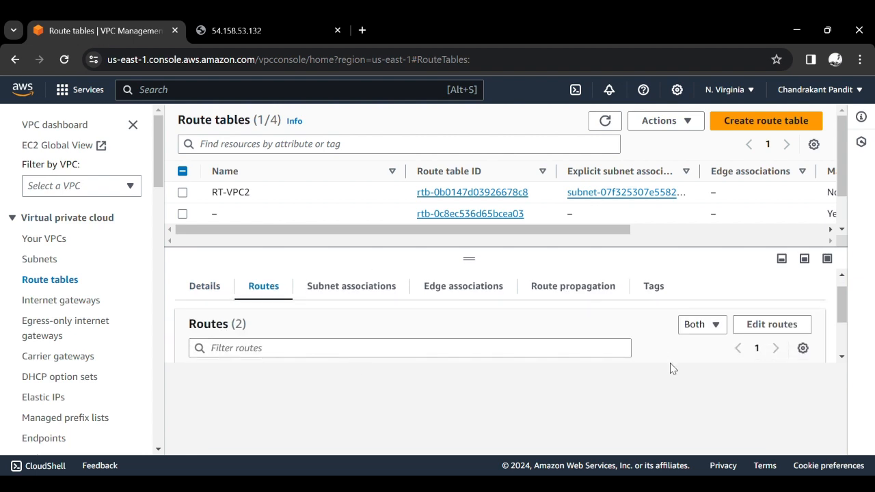
pyautogui.scroll(-4, 606, 326)
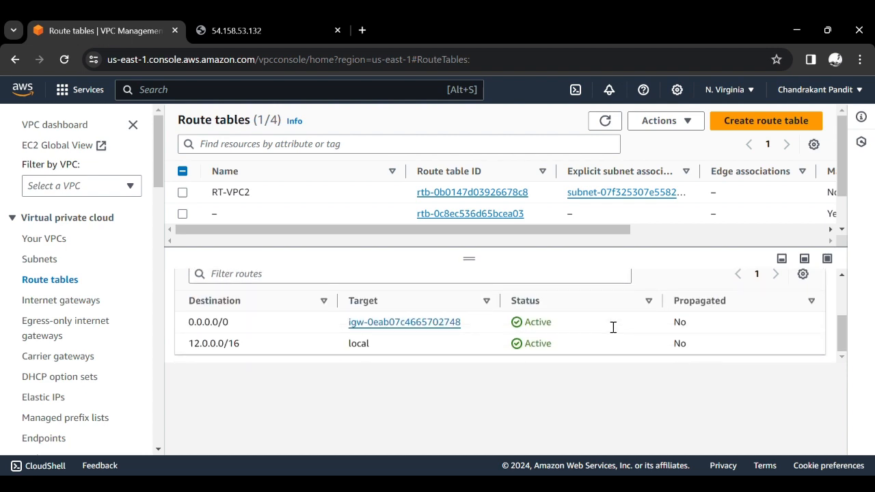
pyautogui.scroll(3, 613, 328)
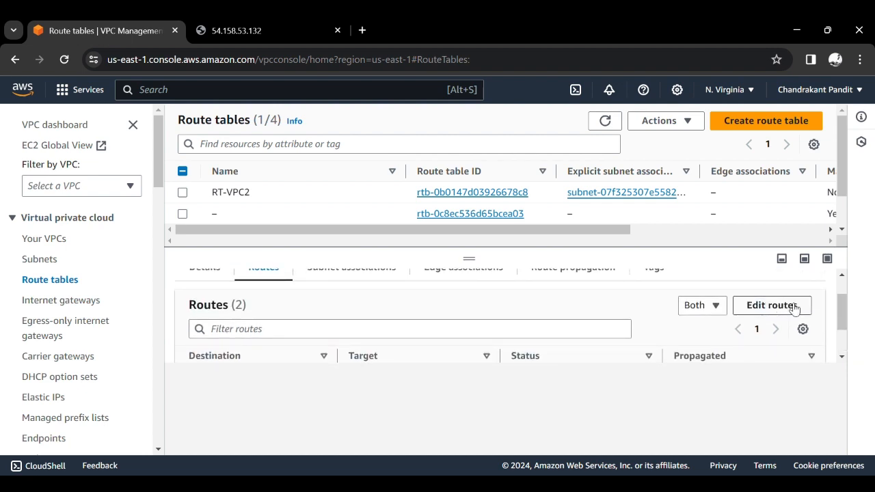
pyautogui.click(793, 309)
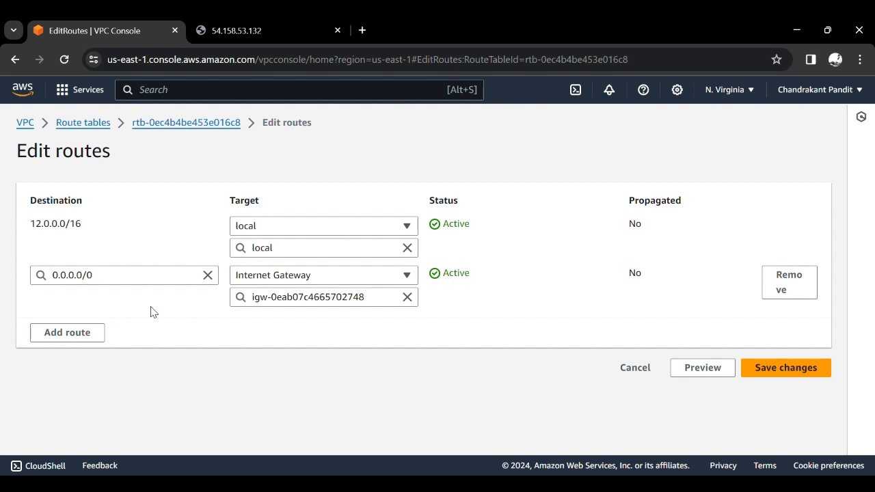
pyautogui.click(88, 332)
pyautogui.click(104, 332)
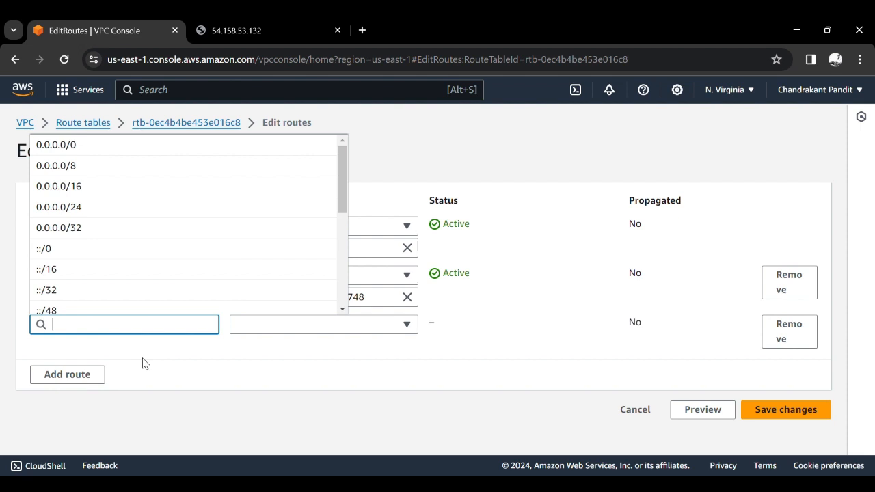
pyautogui.click(847, 372)
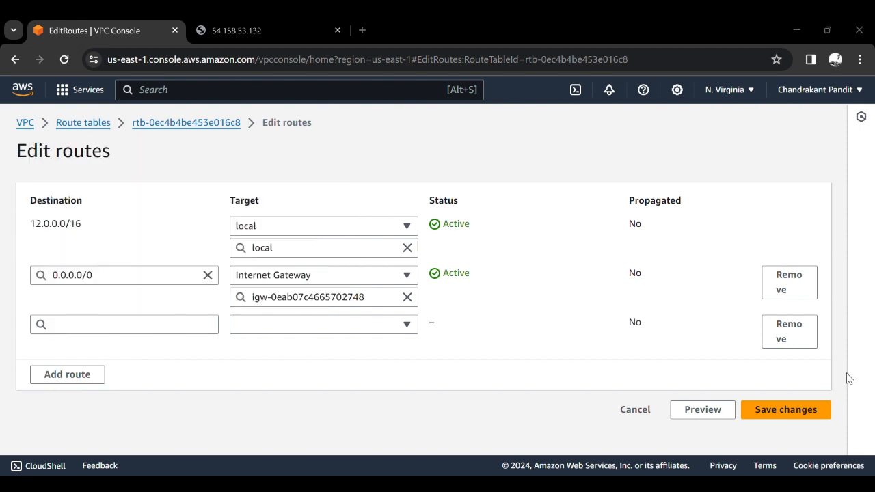
pyautogui.click(217, 329)
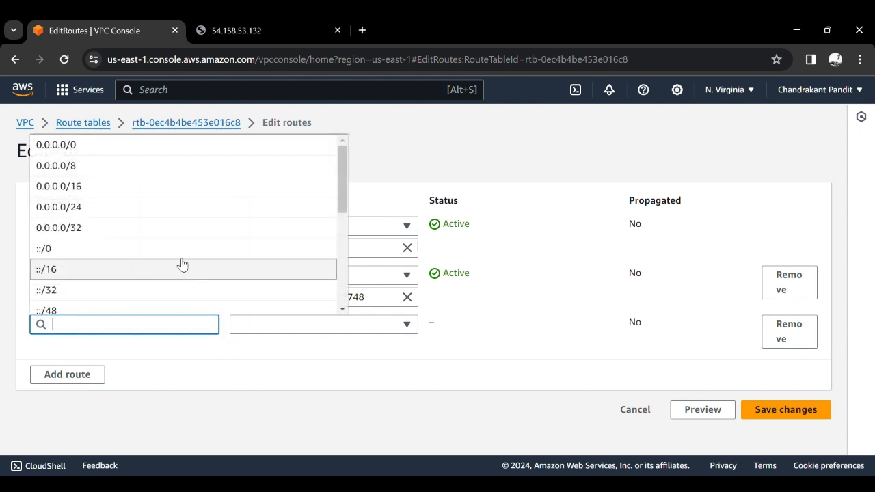
pyautogui.scroll(-5, 176, 248)
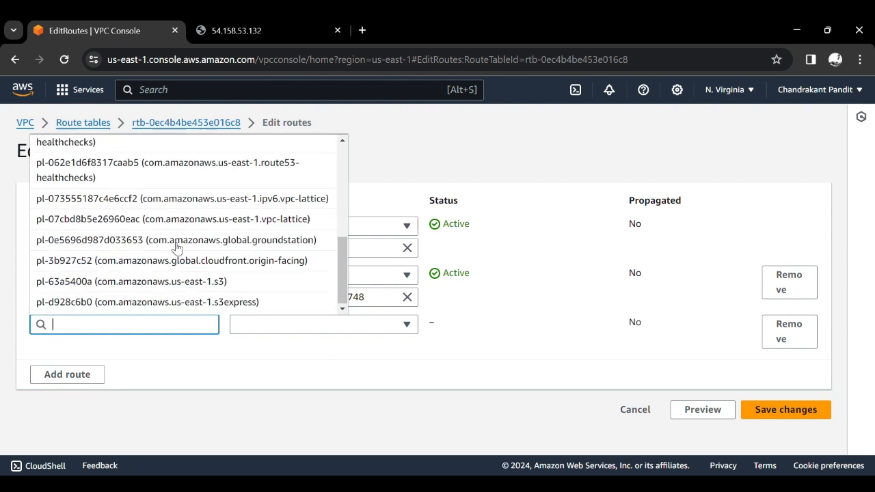
pyautogui.scroll(5, 176, 248)
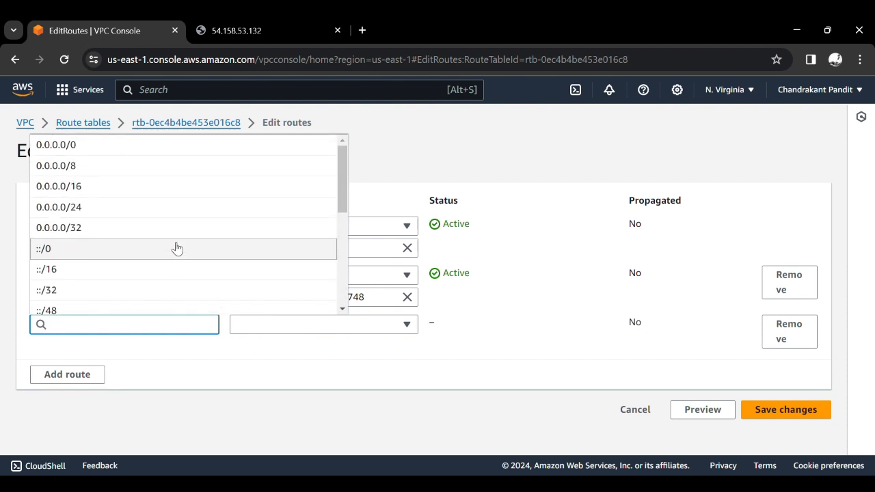
pyautogui.click(196, 363)
pyautogui.click(83, 123)
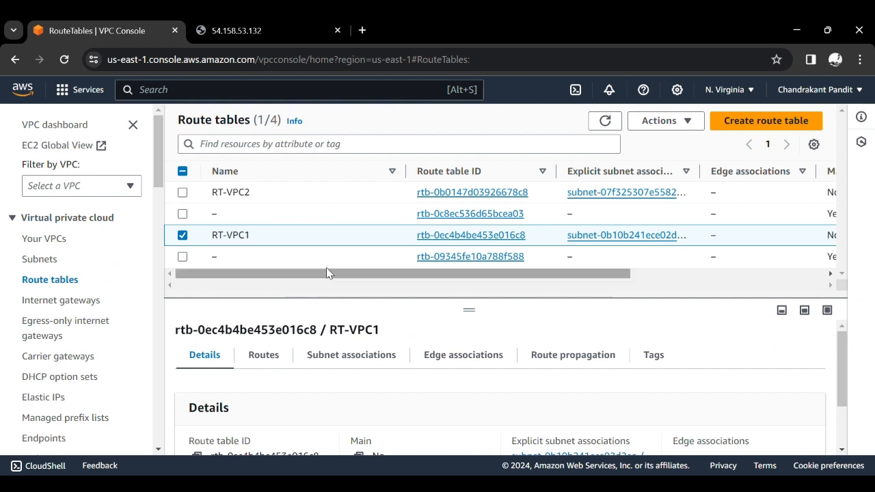
# - Open route table RT-VPC2 and copy its local route's destination CIDR 13.0.0.0/16
pyautogui.click(458, 192)
pyautogui.scroll(-1, 425, 295)
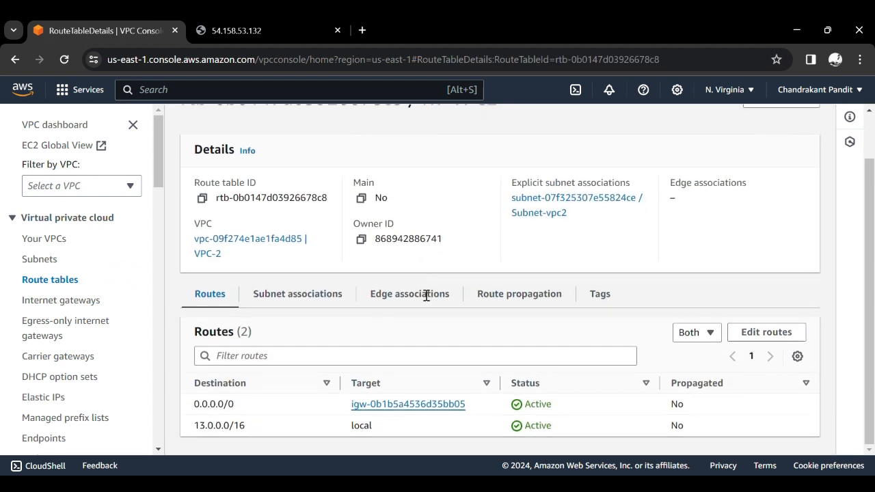
pyautogui.tripleClick(237, 428)
pyautogui.hotkey('ctrl', 'c')
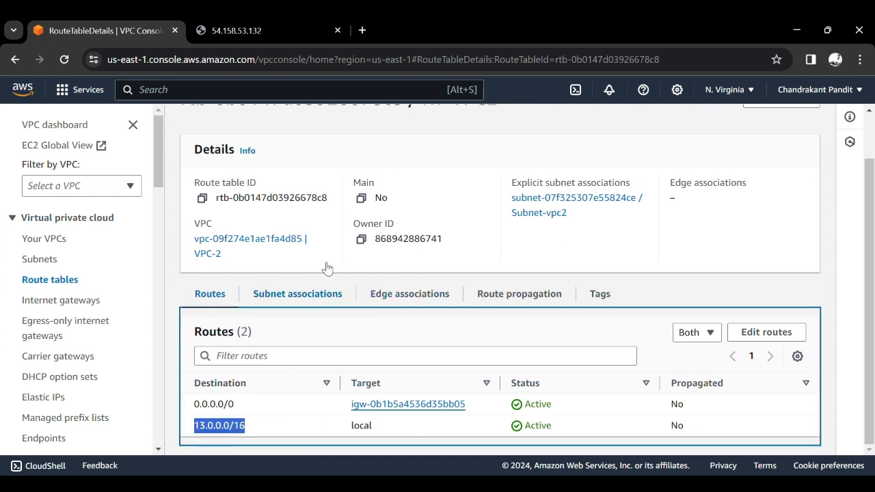
# - Return to the route tables, open RT-VPC1 instead of RT-VPC2 and start editing its routes
pyautogui.scroll(1, 328, 206)
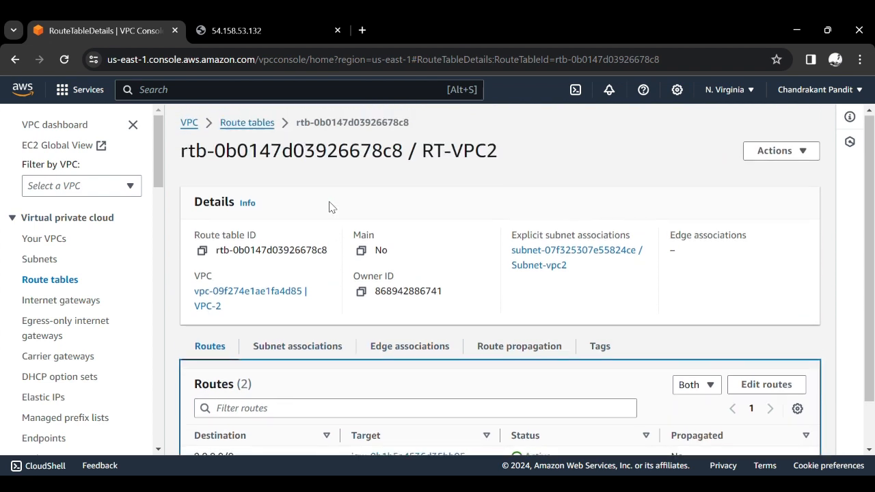
pyautogui.click(272, 127)
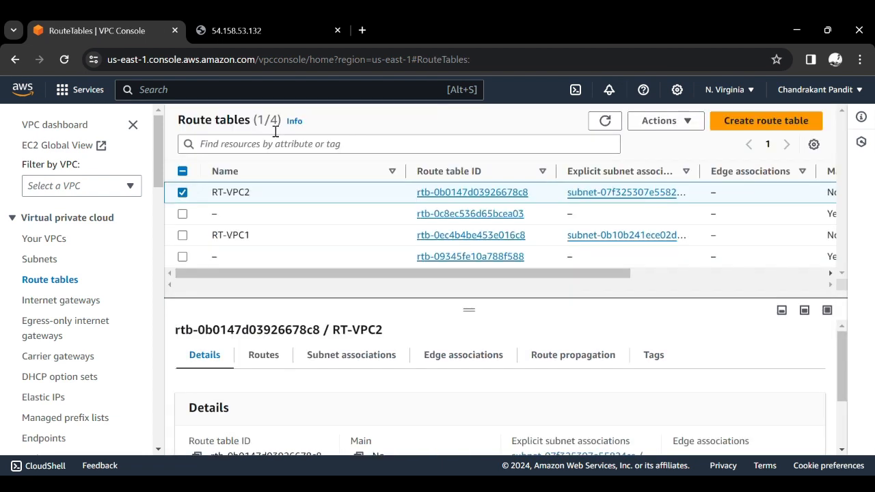
pyautogui.click(183, 192)
pyautogui.click(428, 235)
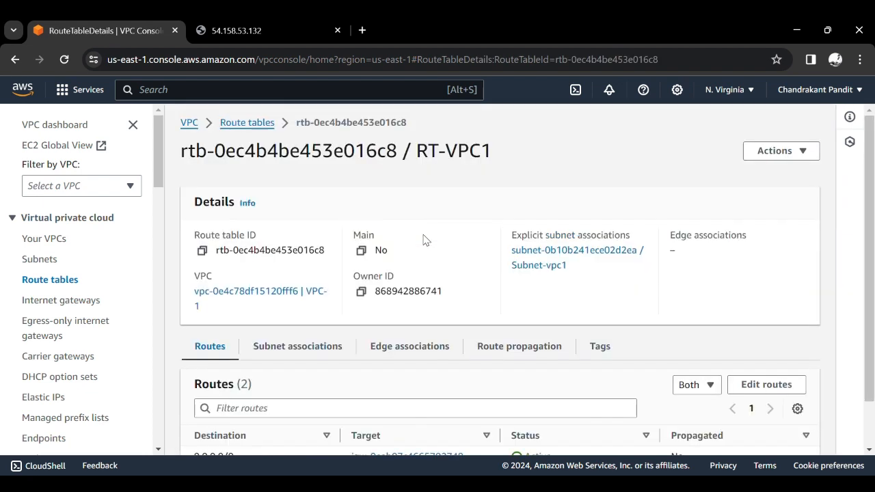
pyautogui.scroll(-2, 421, 376)
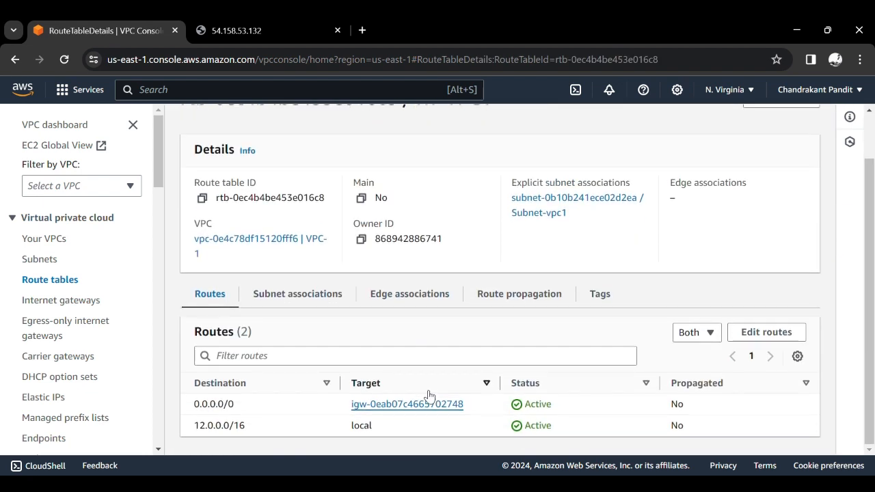
pyautogui.click(764, 333)
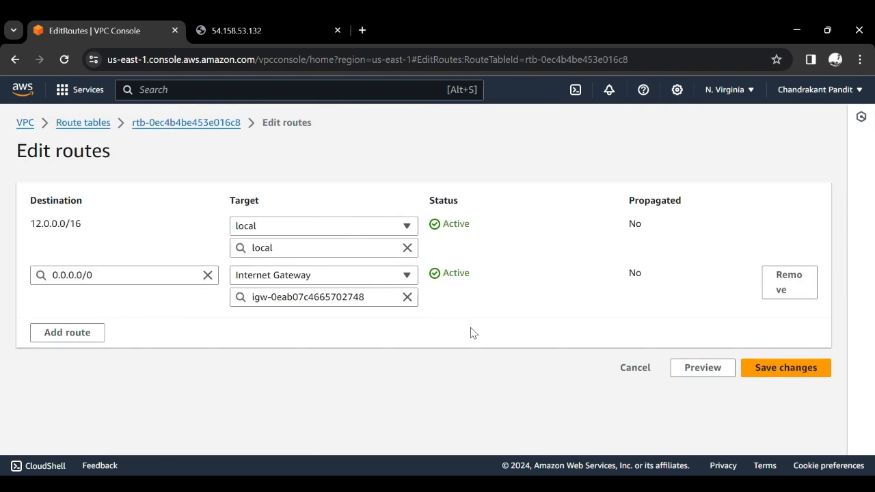
# - Add a route to RT-VPC1 with the copied VPC-2 CIDR 13.0.0.0/16 as its destination
pyautogui.click(94, 334)
pyautogui.click(95, 337)
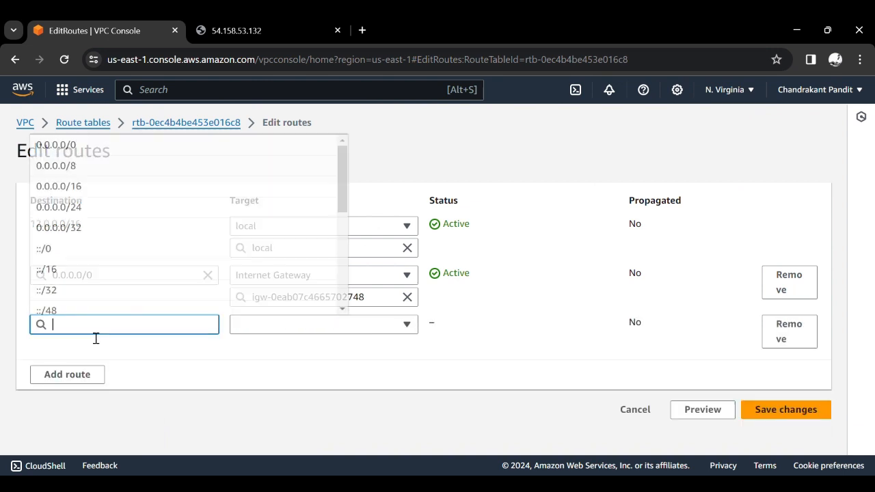
pyautogui.hotkey('ctrl', 'v')
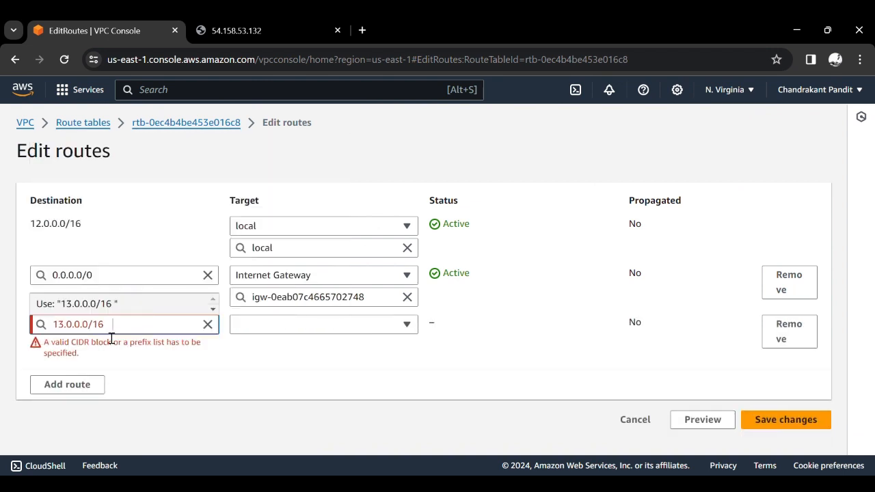
pyautogui.press('BackSpace')
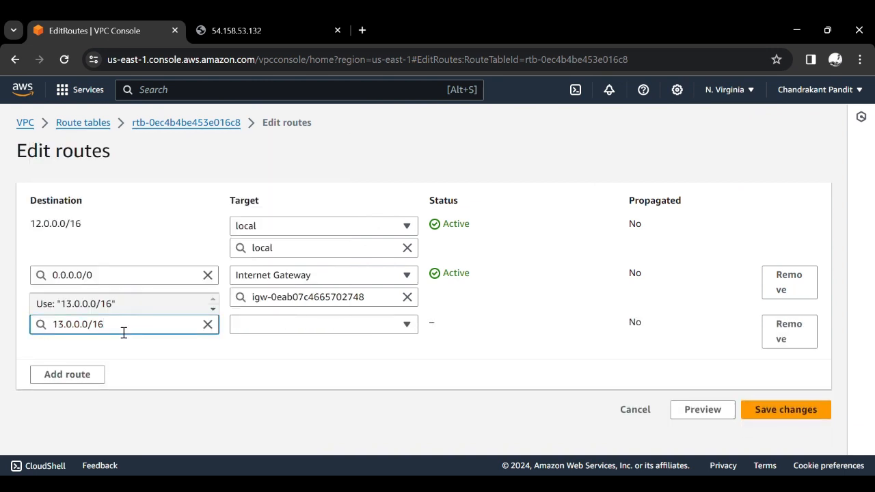
pyautogui.click(301, 363)
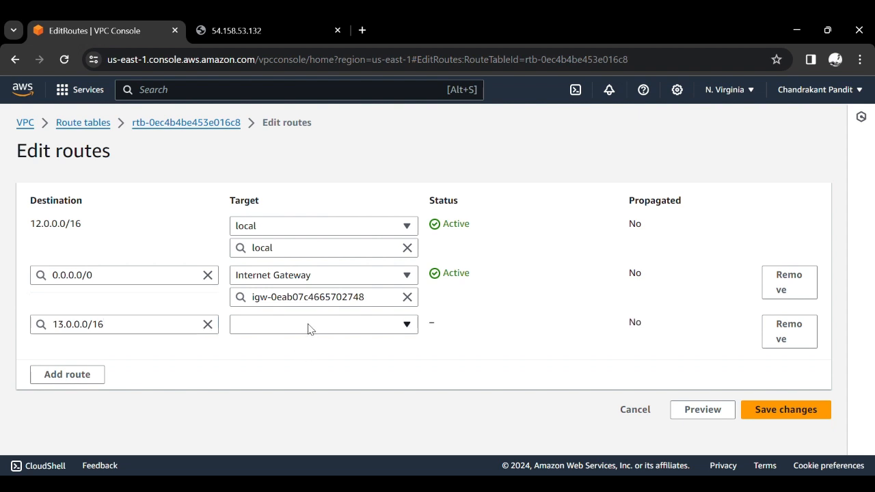
# - Target the 13.0.0.0/16 route to the peering connection Peering-Connection-from-VPC1-to-VPC2 and save the changes
pyautogui.click(307, 329)
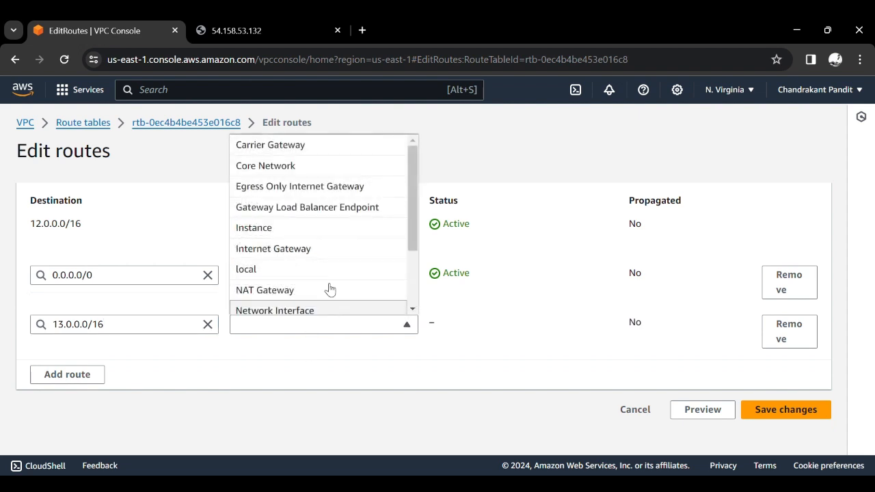
pyautogui.scroll(-2, 328, 287)
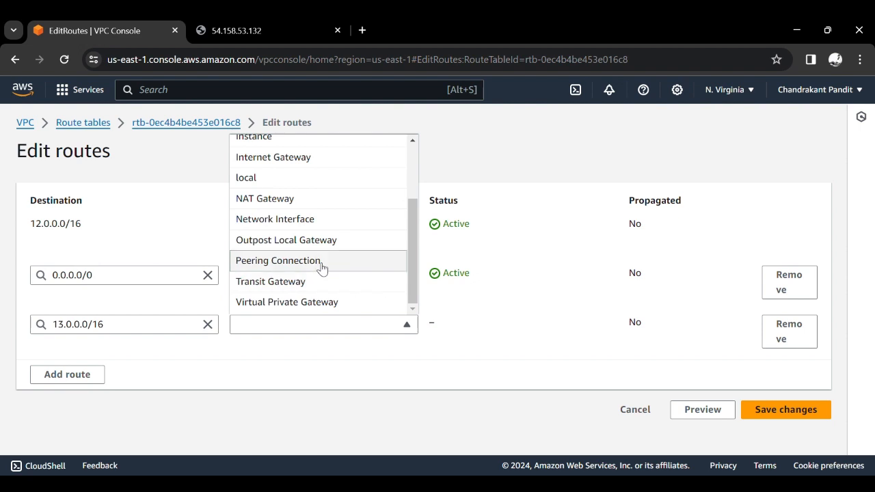
pyautogui.click(320, 263)
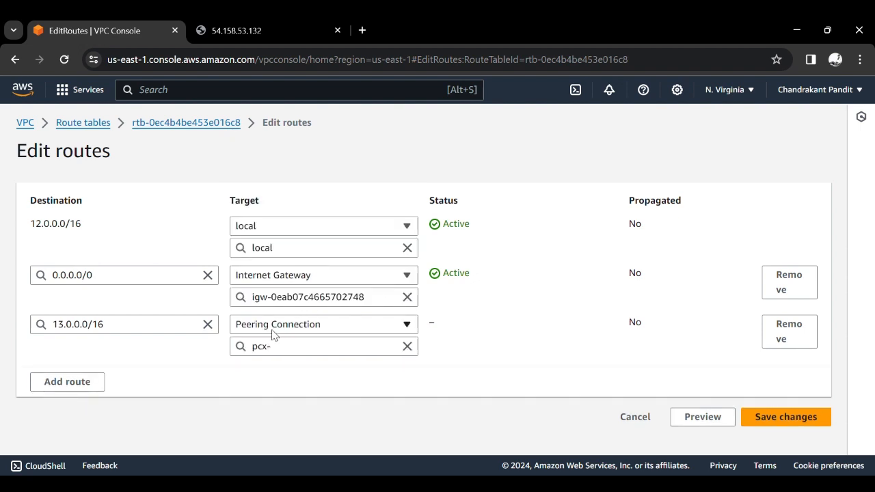
pyautogui.click(348, 357)
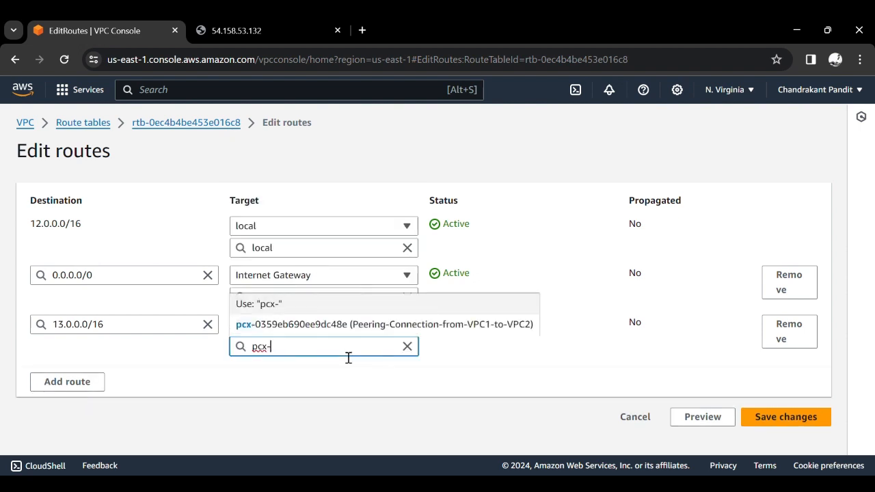
pyautogui.click(446, 326)
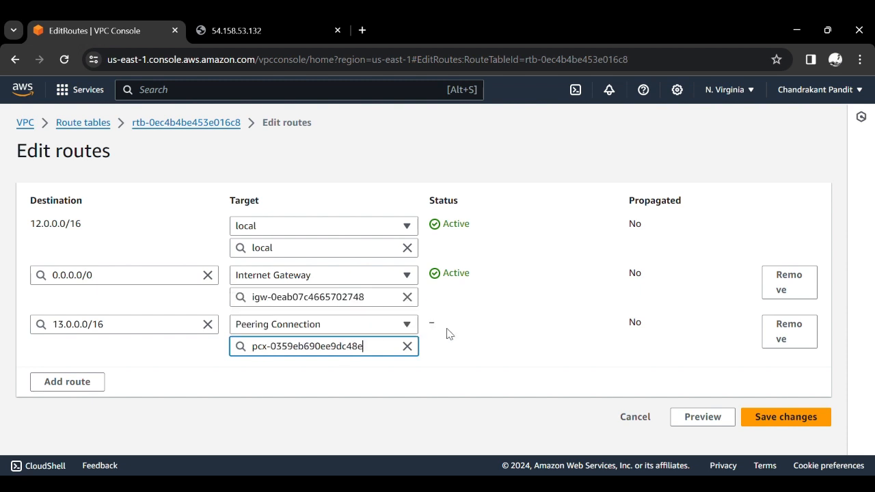
pyautogui.click(511, 379)
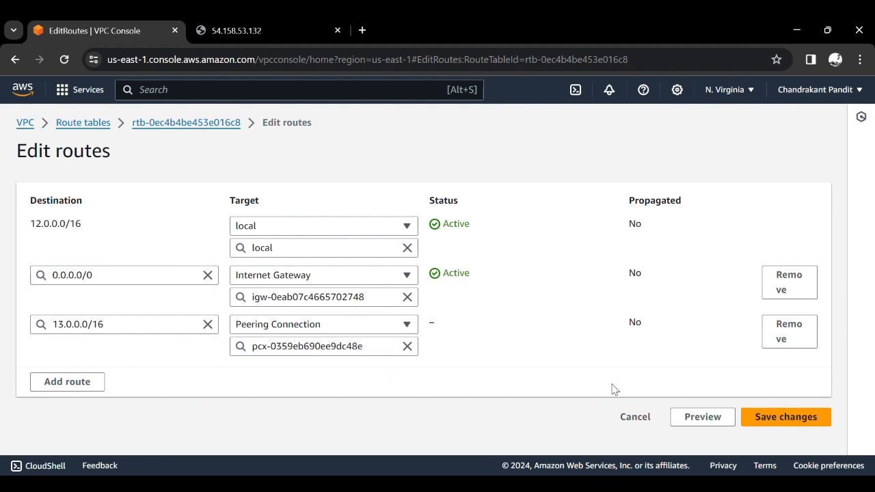
pyautogui.click(766, 419)
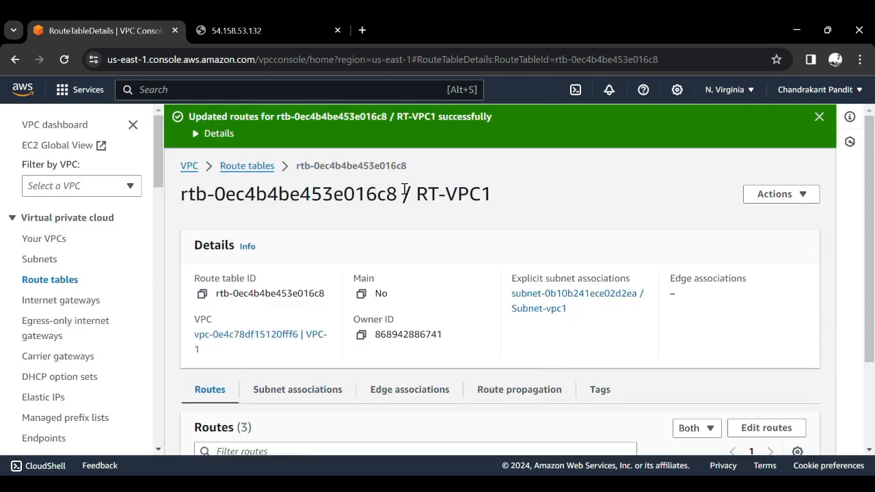
# - Reopen route table RT-VPC1 from the route tables list and copy its local route's destination CIDR 12.0.0.0/16
pyautogui.click(256, 165)
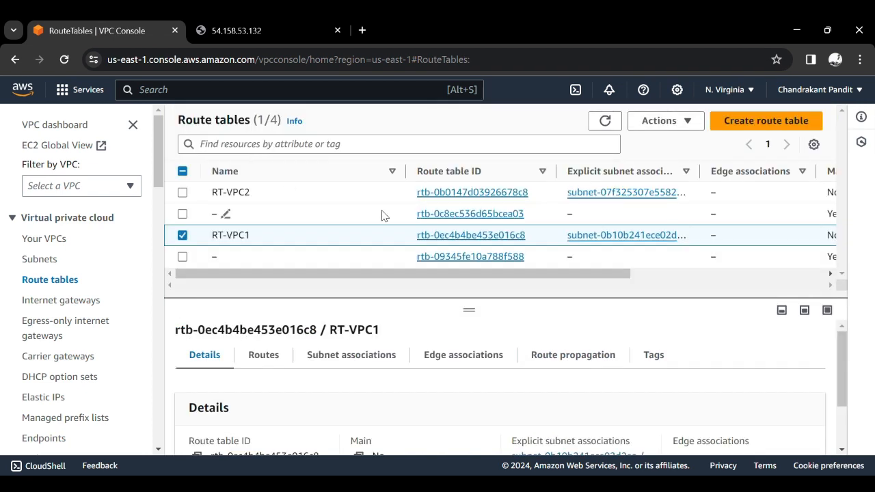
pyautogui.click(489, 237)
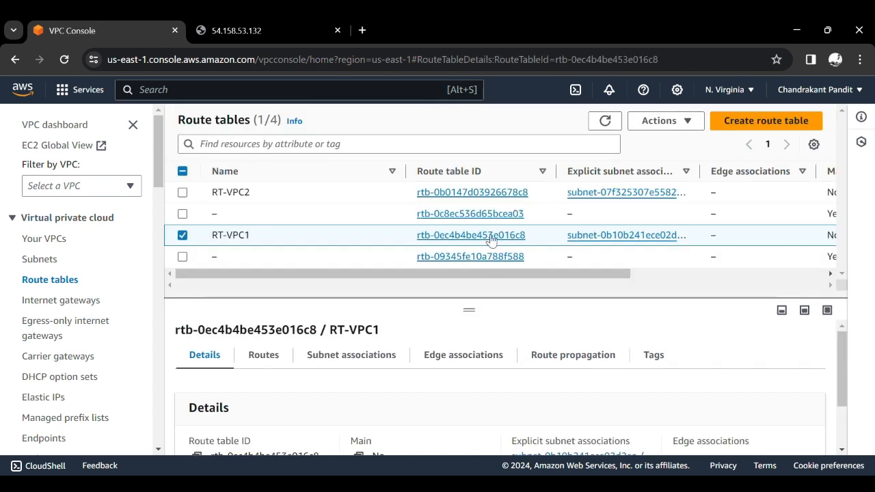
pyautogui.scroll(-1, 396, 321)
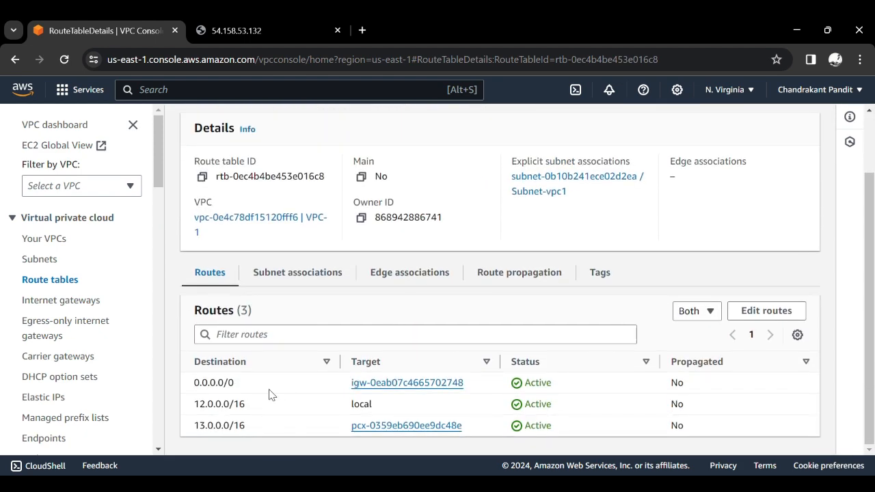
pyautogui.tripleClick(240, 412)
pyautogui.hotkey('ctrl', 'c')
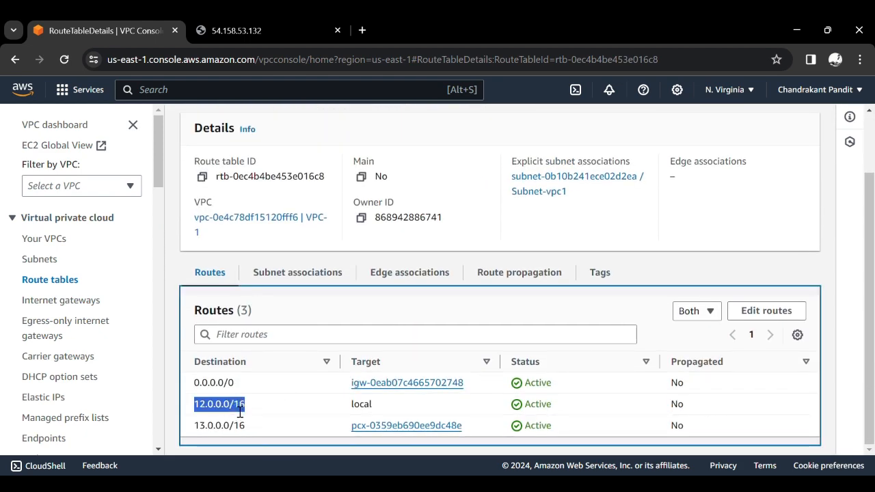
# - Go back to the route tables, open RT-VPC2 and start editing its routes
pyautogui.scroll(1, 279, 371)
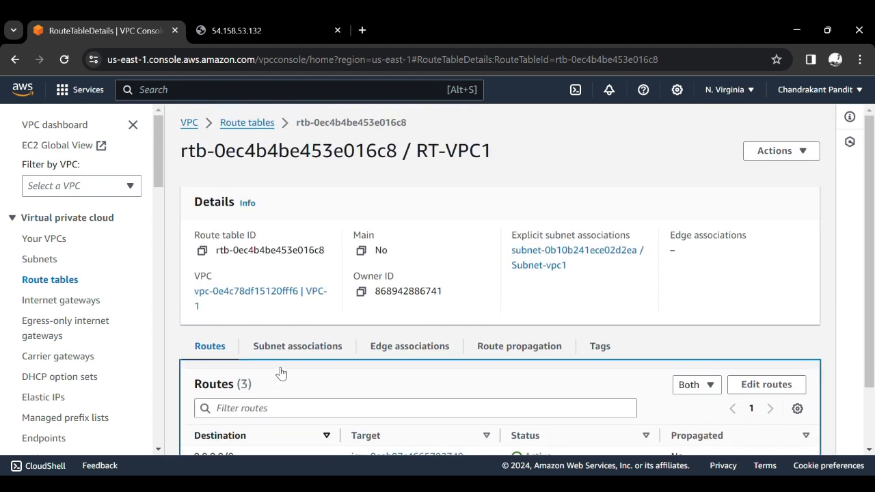
pyautogui.click(260, 123)
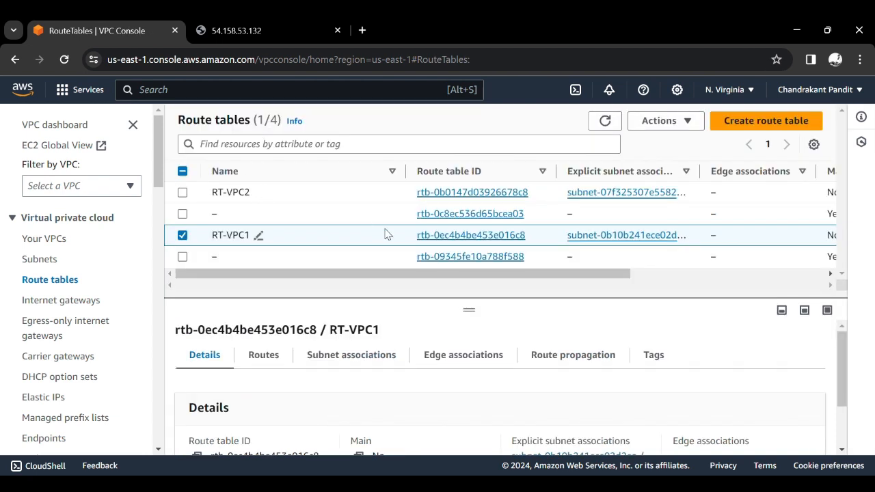
pyautogui.click(457, 194)
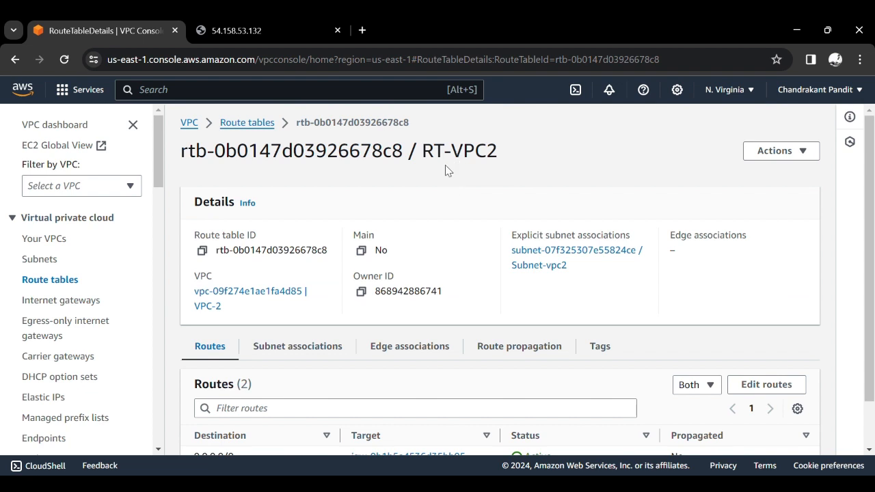
pyautogui.scroll(-2, 445, 171)
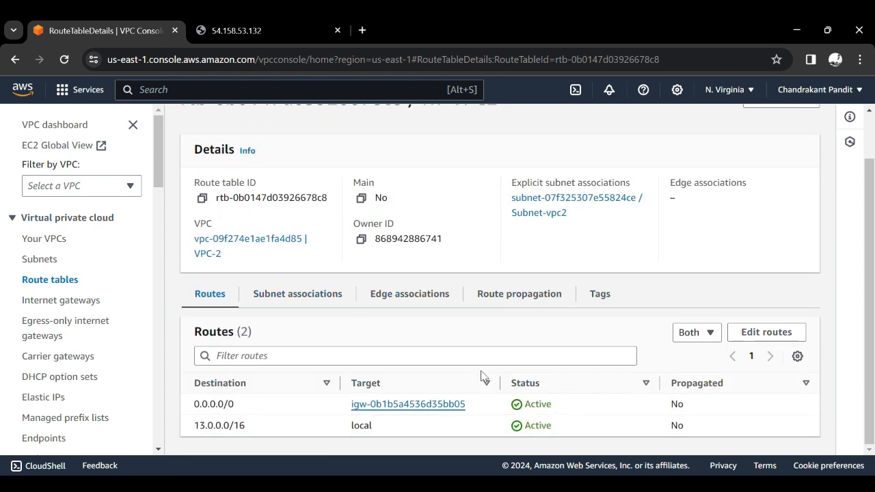
pyautogui.click(748, 344)
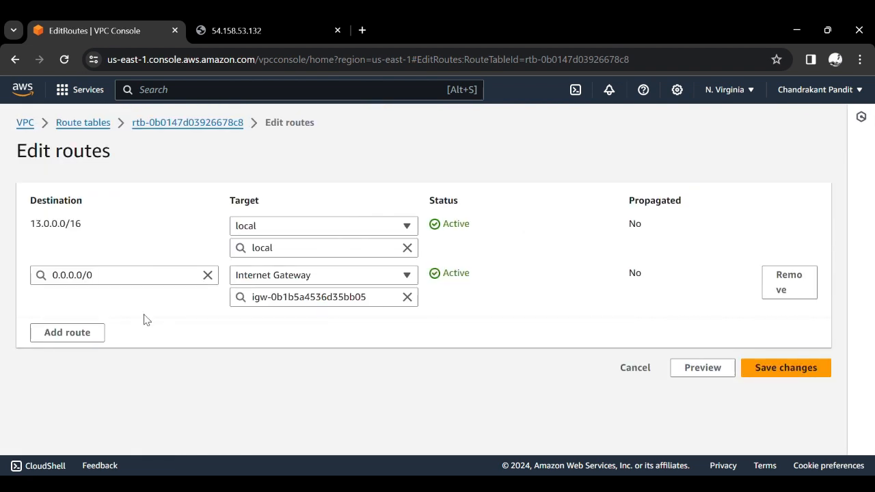
# - Add a route to RT-VPC2 with the copied VPC-1 CIDR 12.0.0.0/16 as its destination
pyautogui.click(96, 332)
pyautogui.click(101, 333)
pyautogui.hotkey('ctrl', 'v')
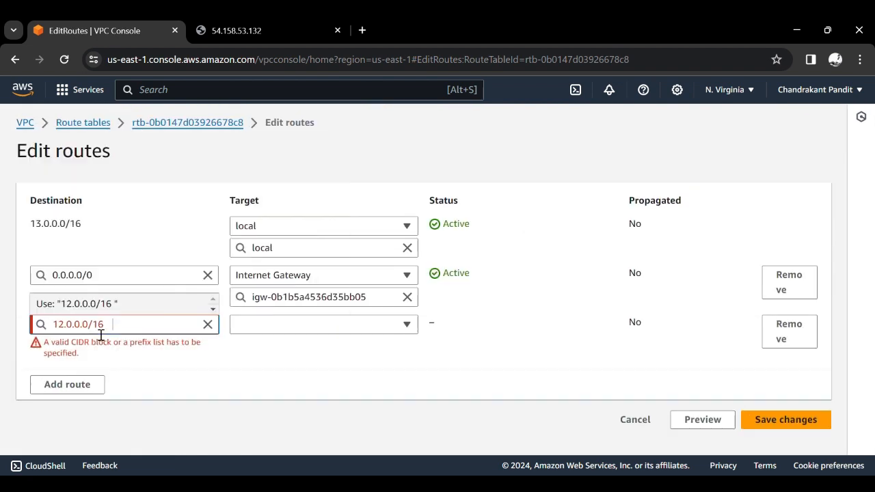
pyautogui.press('BackSpace')
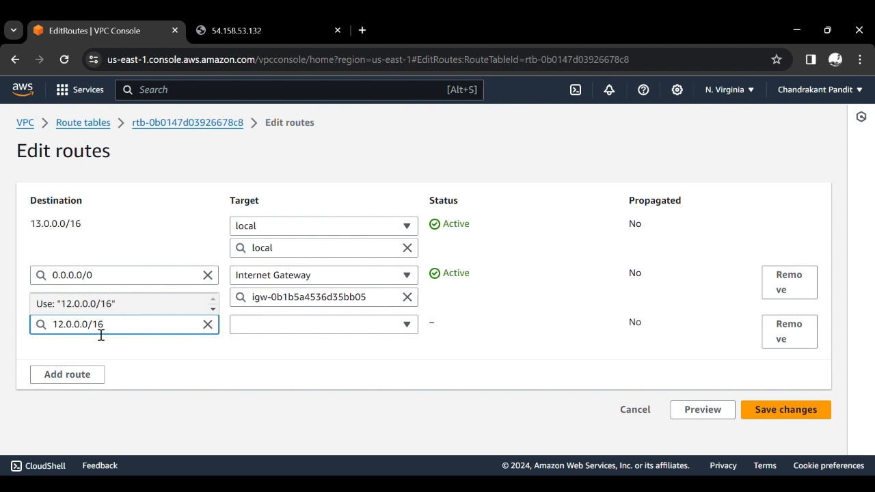
# - Target the 12.0.0.0/16 route to Peering-Connection-from-VPC1-to-VPC2, save the changes and review RT-VPC2's routes
pyautogui.click(271, 323)
pyautogui.scroll(-1, 306, 265)
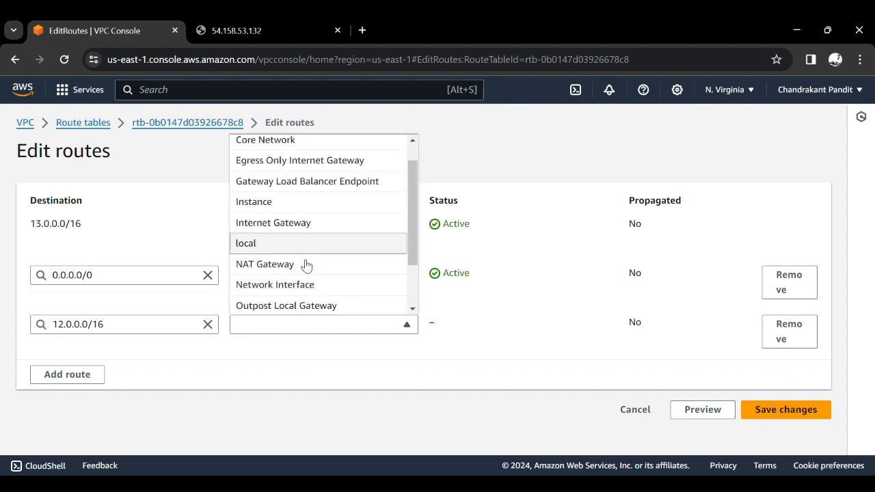
pyautogui.scroll(-1, 307, 266)
pyautogui.scroll(-1, 306, 265)
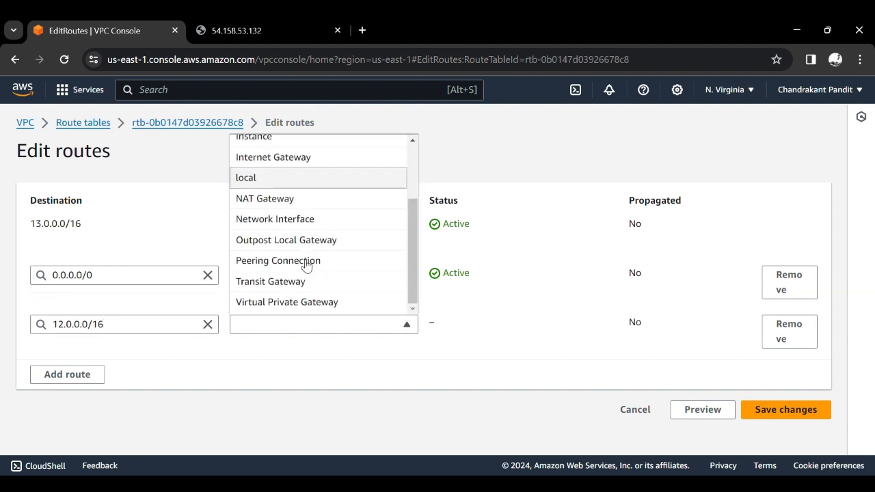
pyautogui.click(306, 265)
pyautogui.click(297, 348)
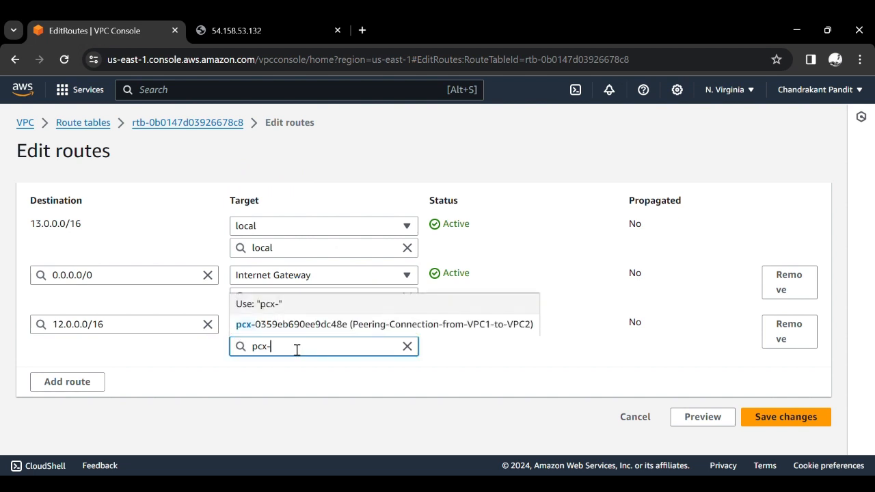
pyautogui.click(337, 325)
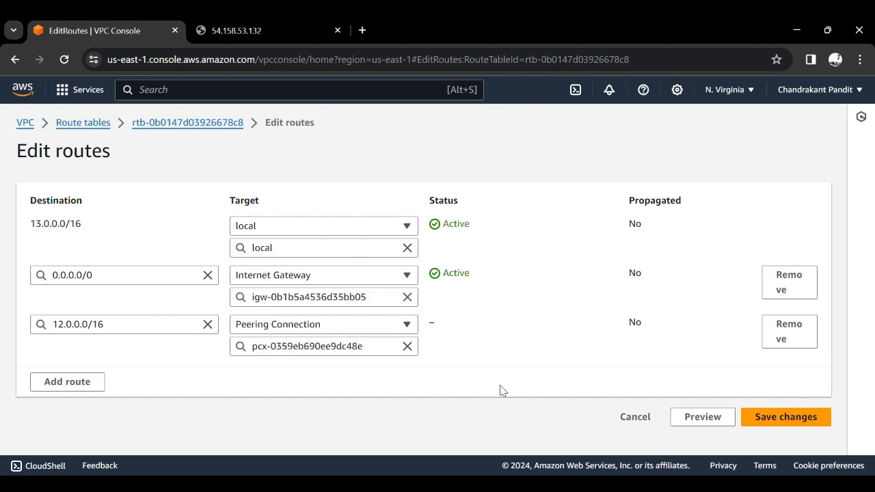
pyautogui.click(795, 428)
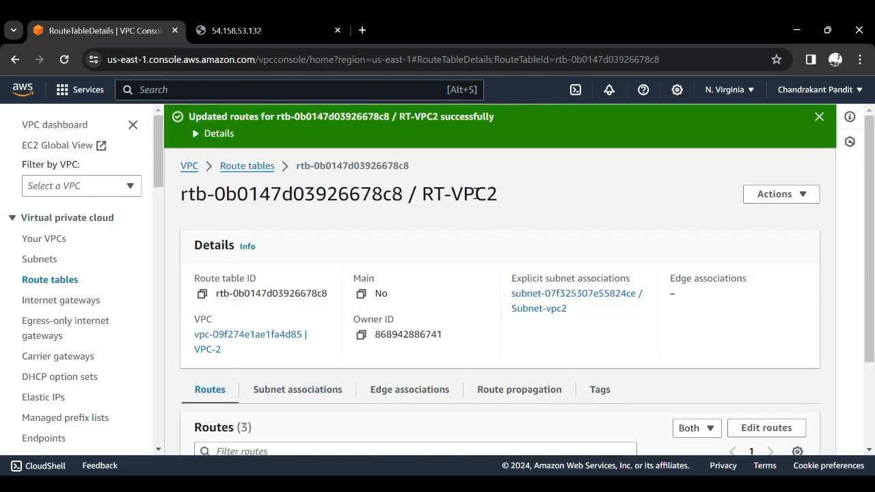
pyautogui.scroll(-3, 456, 259)
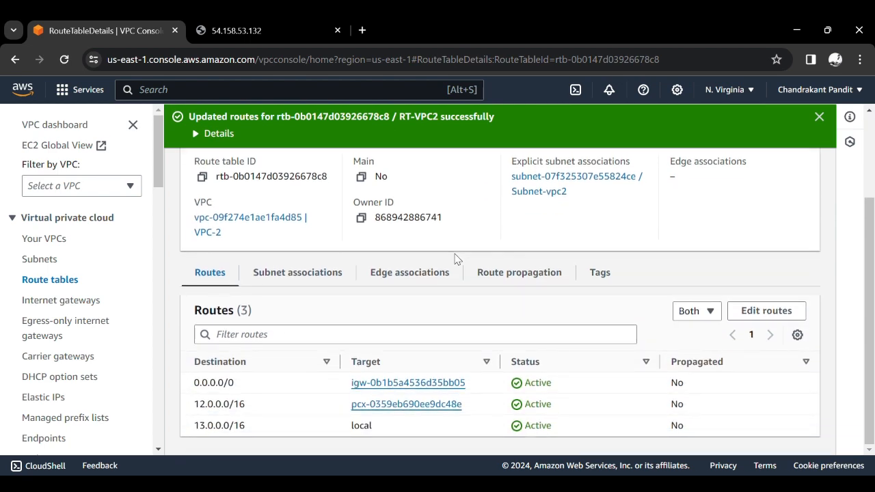
pyautogui.scroll(3, 456, 258)
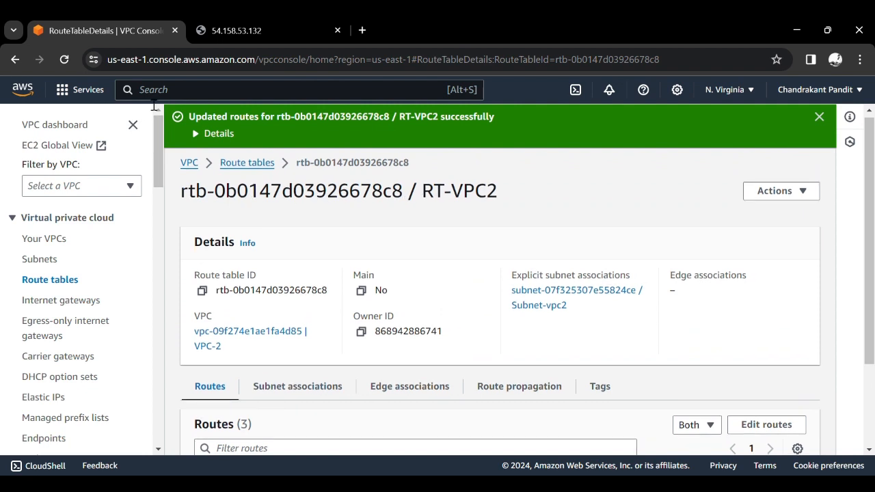
# - Open the EC2 service and list the running instances
pyautogui.click(162, 85)
pyautogui.write('ec2')
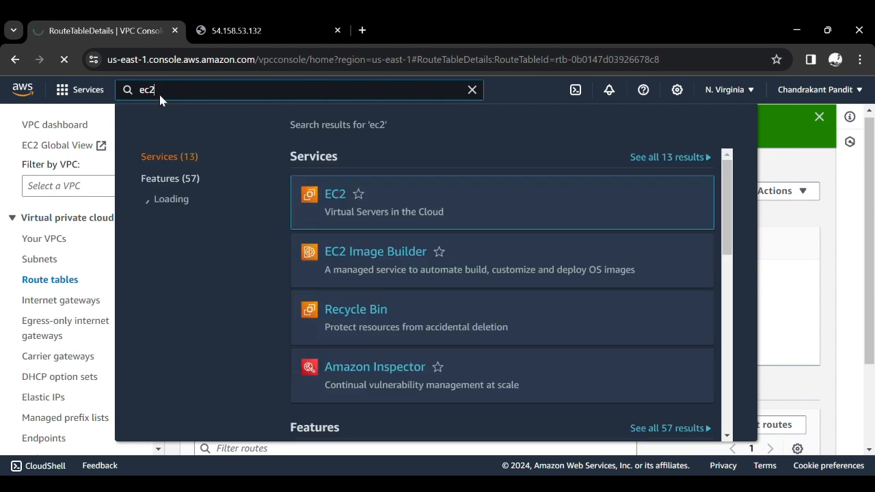
pyautogui.press('Return')
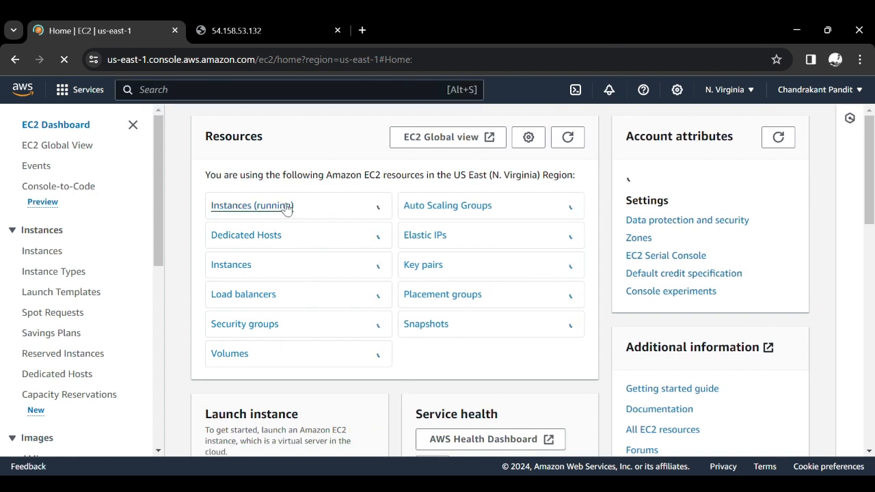
pyautogui.click(281, 205)
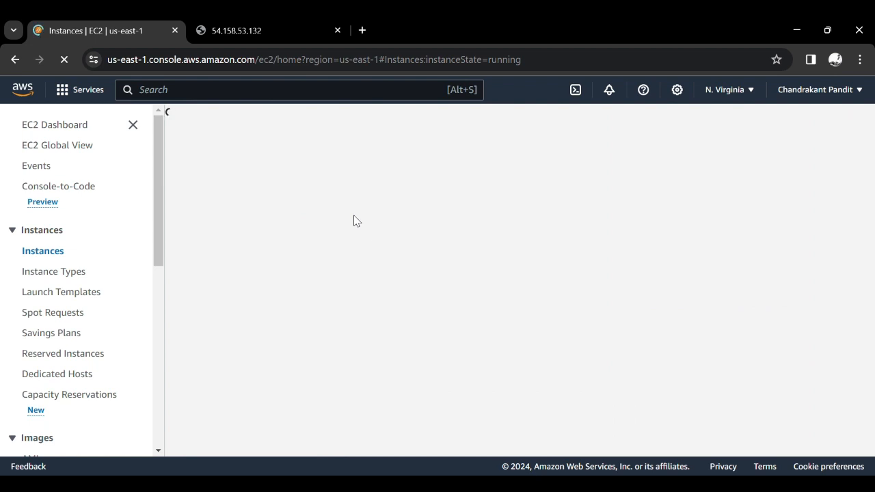
# - Reload the server details page at 54.158.53.132 and return to the EC2 instances list
pyautogui.click(289, 36)
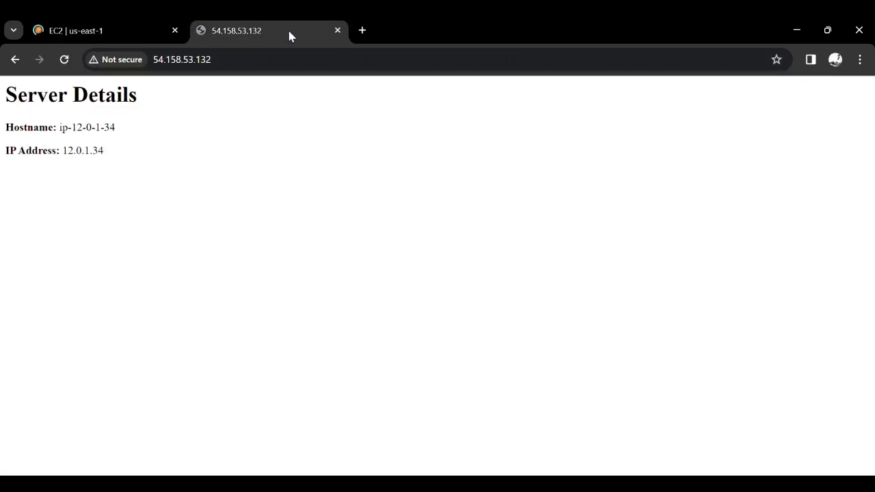
pyautogui.click(201, 67)
pyautogui.press('Return')
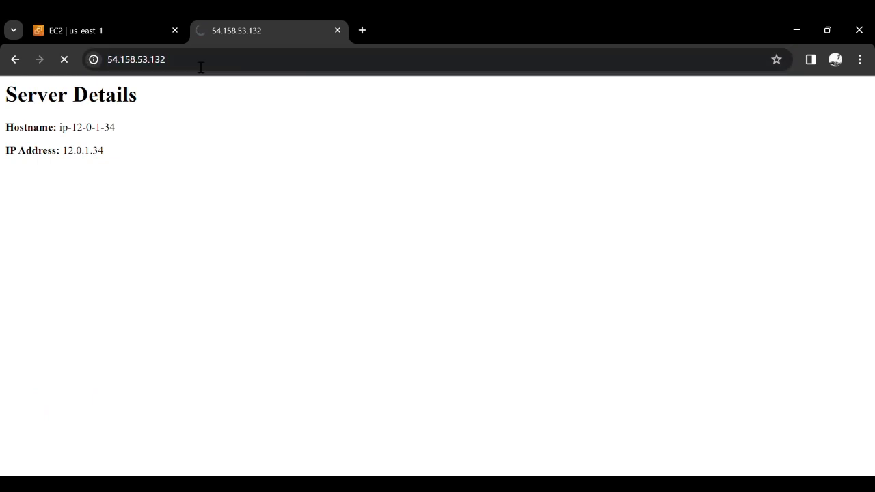
pyautogui.click(150, 22)
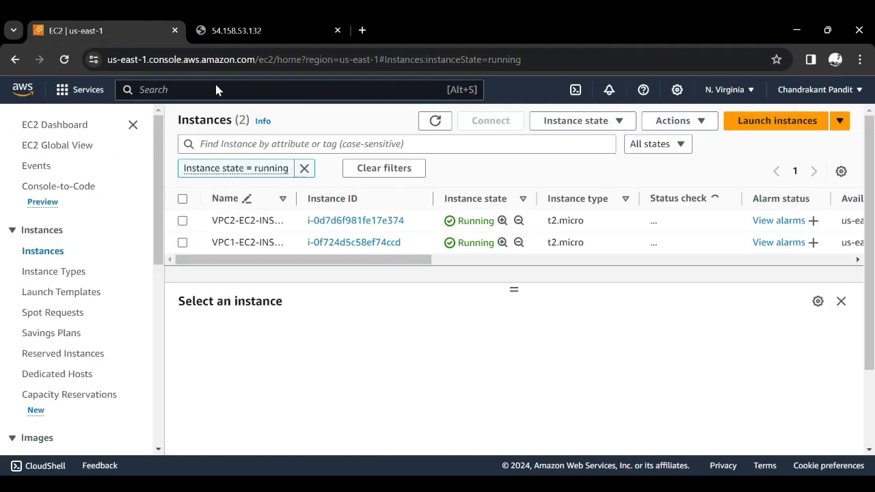
pyautogui.click(246, 21)
pyautogui.click(127, 20)
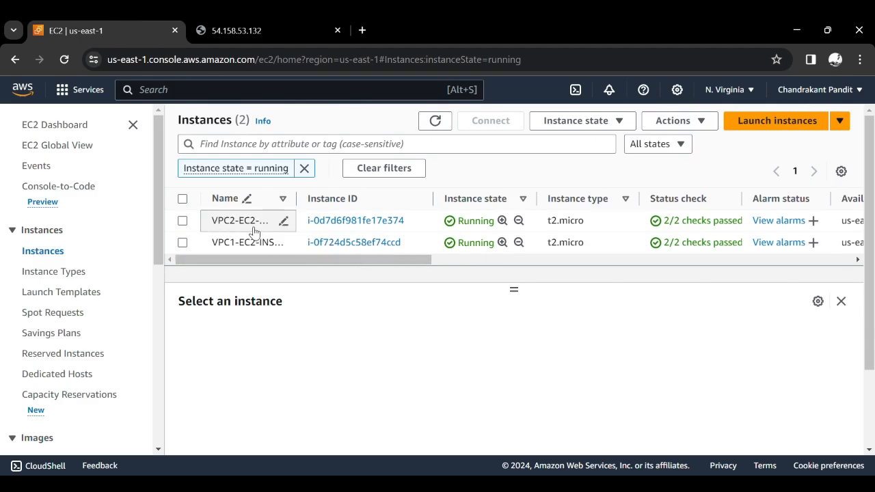
# - Open VPC1-EC2-INSTANCE and connect to it using EC2 Instance Connect with the default ubuntu username
pyautogui.click(354, 243)
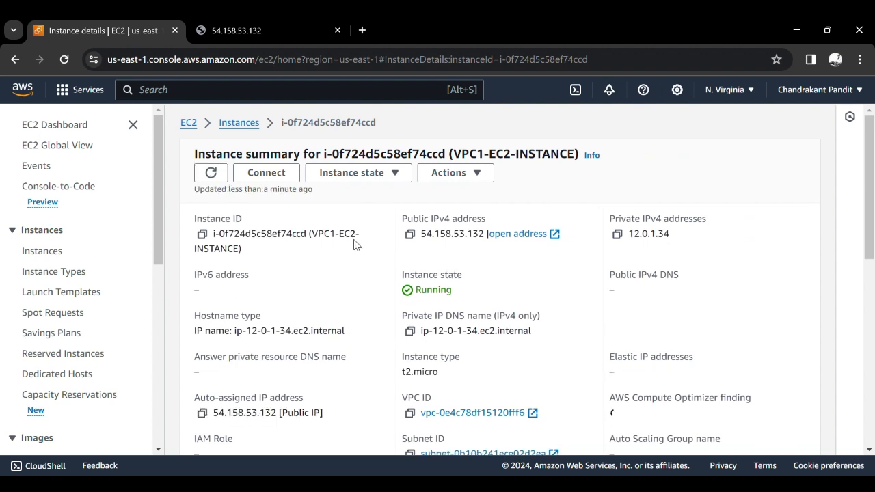
pyautogui.click(281, 175)
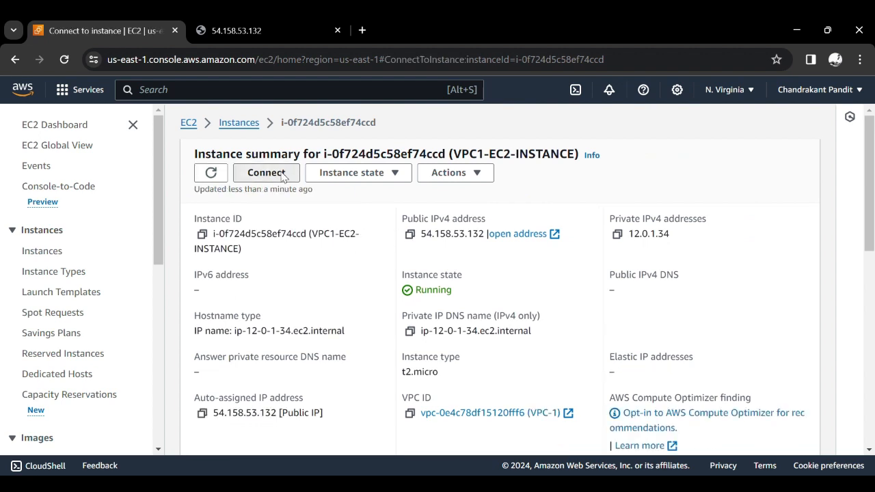
pyautogui.scroll(-2, 267, 303)
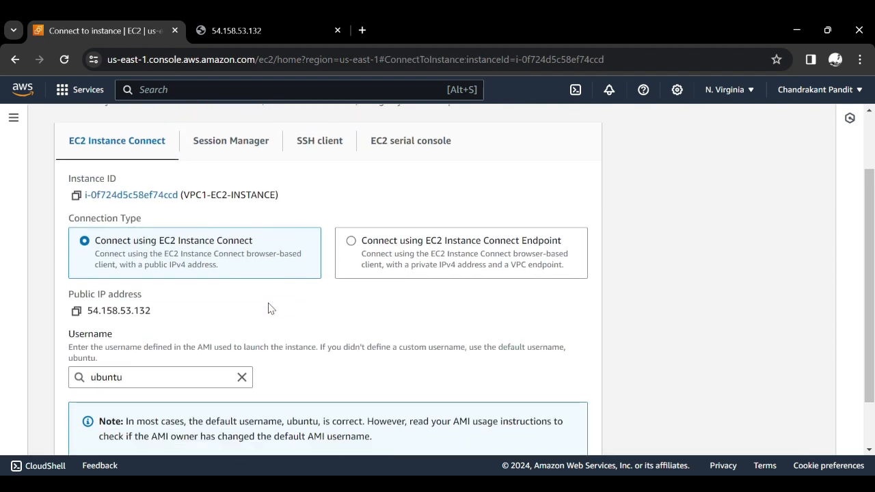
pyautogui.scroll(-1, 268, 308)
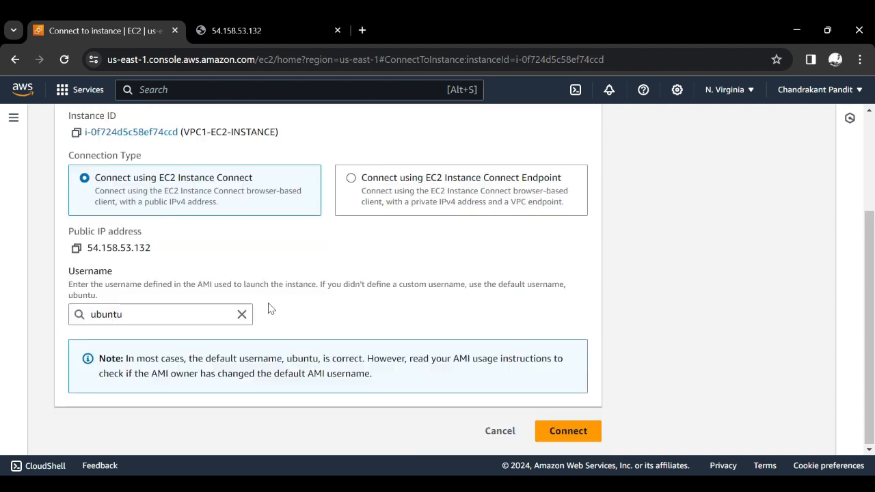
pyautogui.click(566, 432)
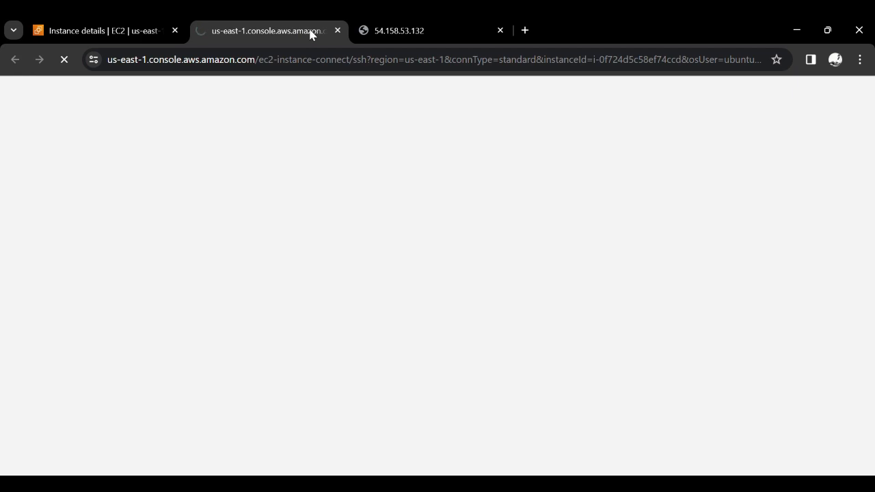
# - Go back to the instances list, open VPC2-EC2-INSTANCE and copy its private IPv4 address 13.0.1.105
pyautogui.click(381, 22)
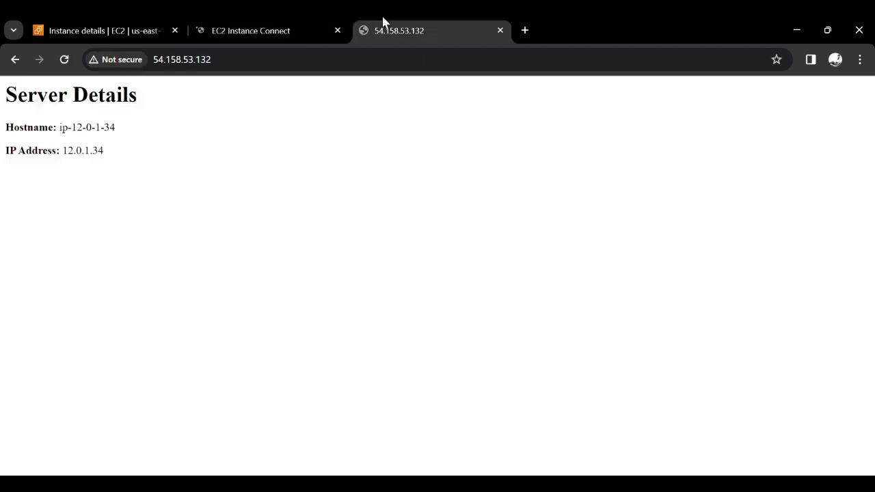
pyautogui.click(102, 22)
pyautogui.scroll(3, 267, 175)
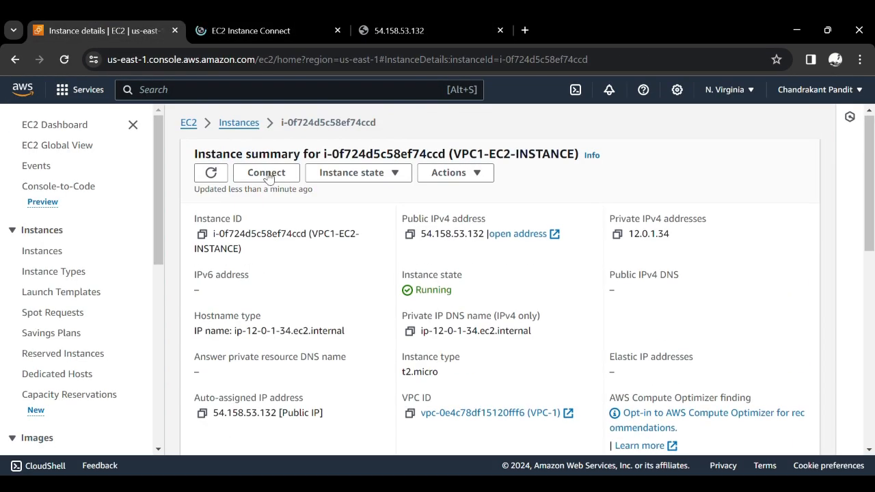
pyautogui.click(240, 123)
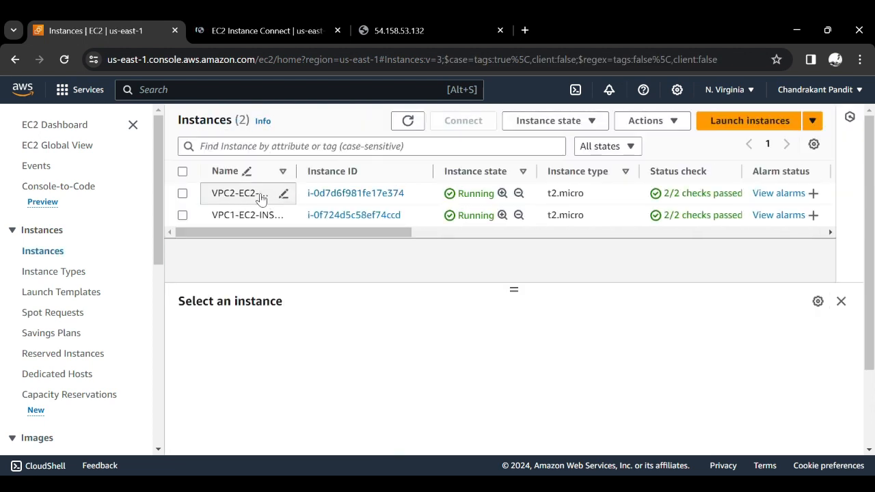
pyautogui.click(381, 194)
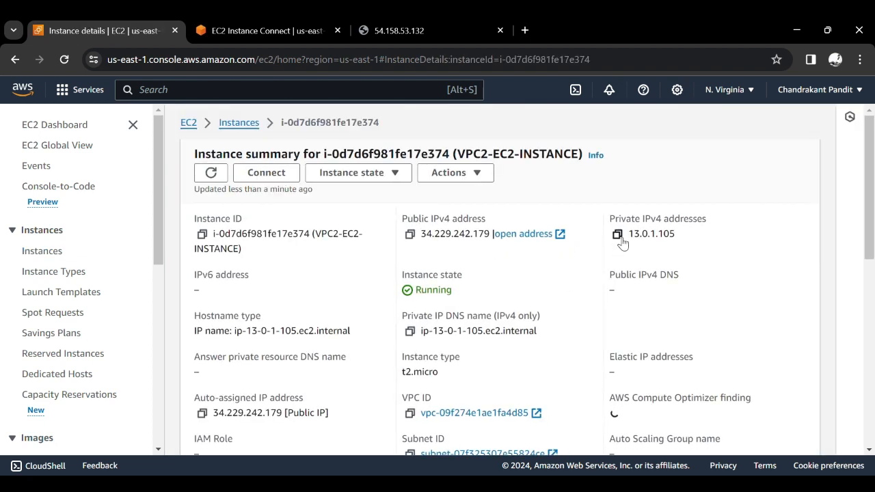
pyautogui.click(619, 237)
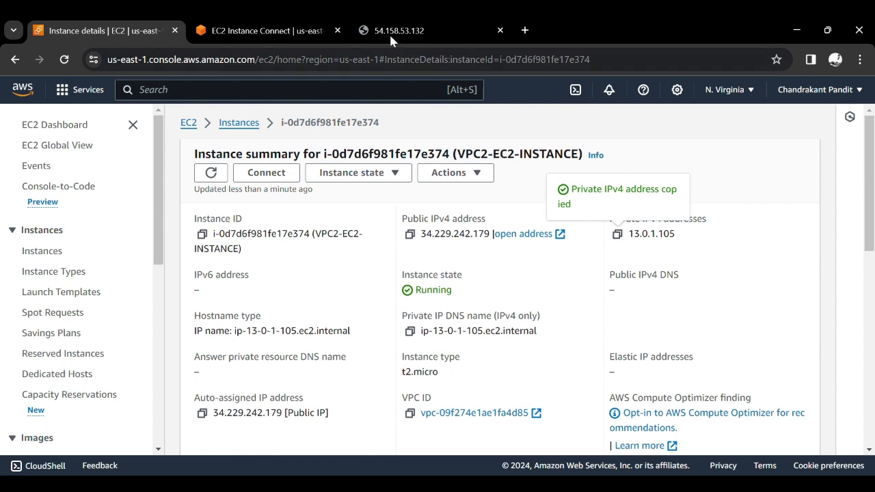
# - Switch to the VPC1-EC2-INSTANCE terminal, clear it and run sudo apt update
pyautogui.click(390, 31)
pyautogui.click(312, 22)
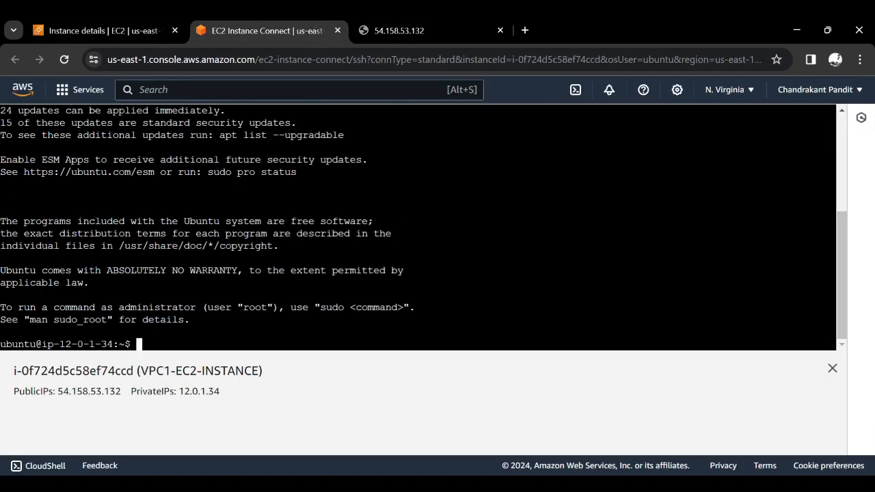
pyautogui.hotkey('ctrl', 'l')
pyautogui.write('sudo')
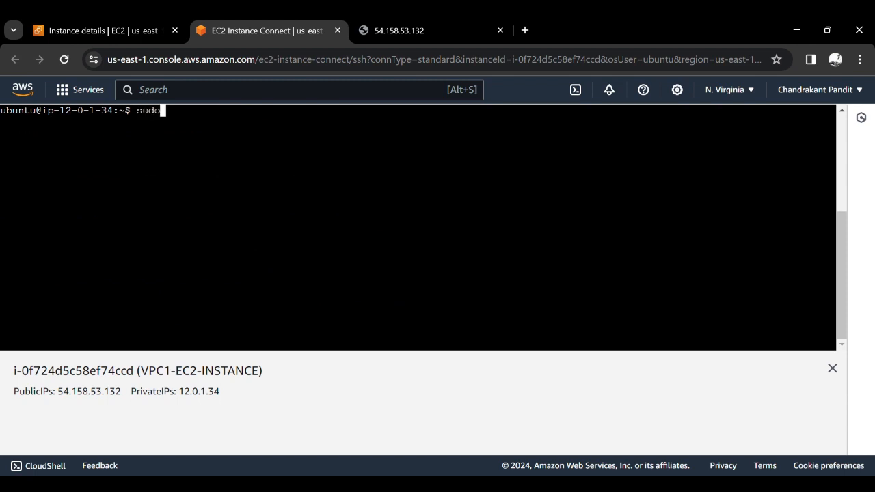
pyautogui.write(' apt update')
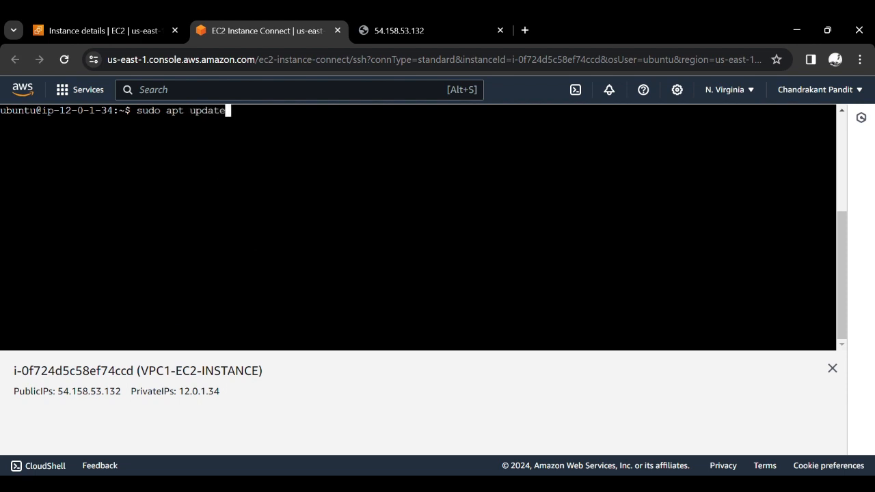
pyautogui.press('Return')
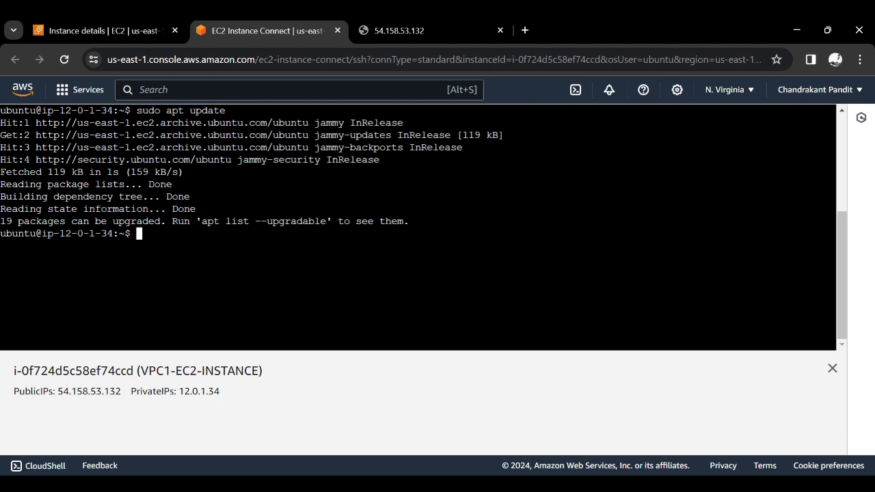
# - Clear the terminal and run curl 13.0.1.105 to request the VPC-2 instance's page over its private address
pyautogui.hotkey('ctrl', 'l')
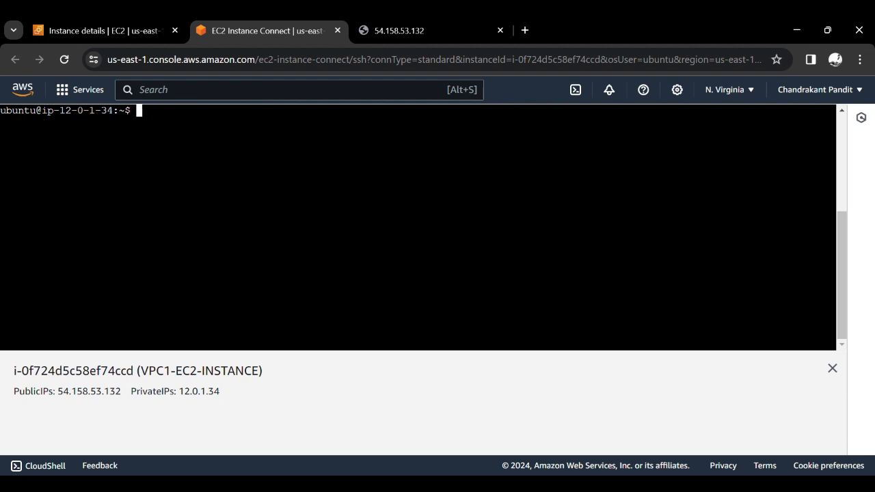
pyautogui.write('curl')
pyautogui.hotkey('ctrl', 'v')
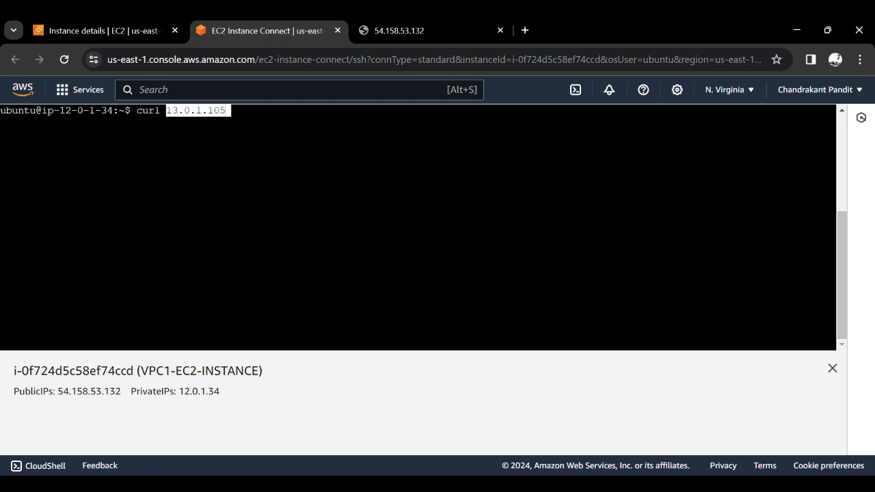
pyautogui.press('Return')
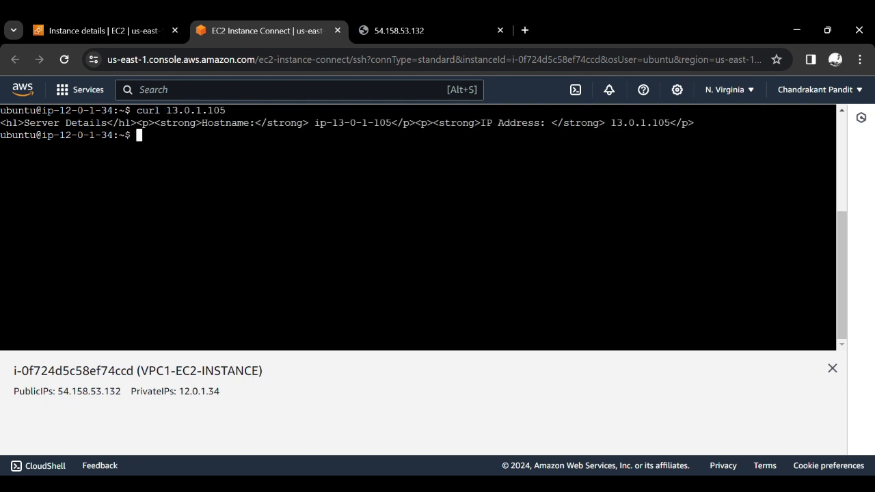